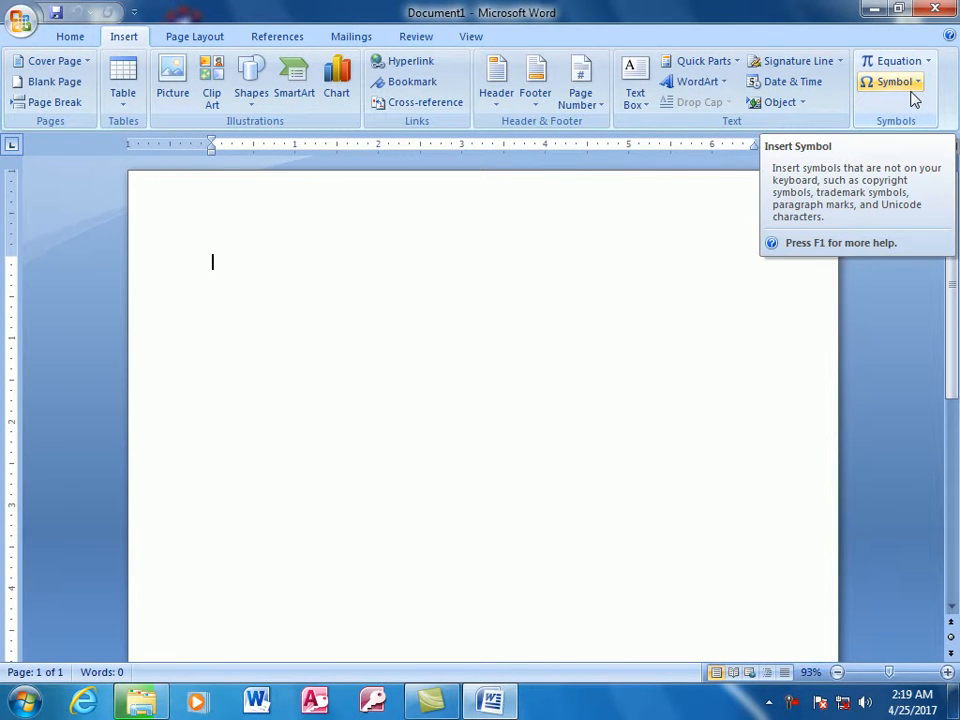
left_click(195, 40)
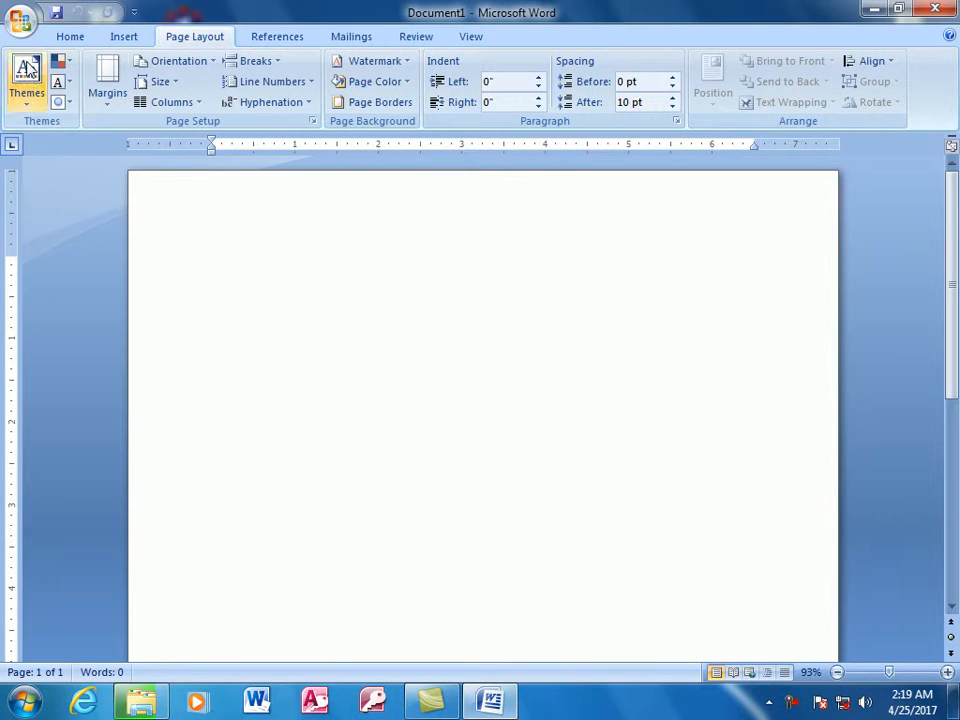
left_click(71, 44)
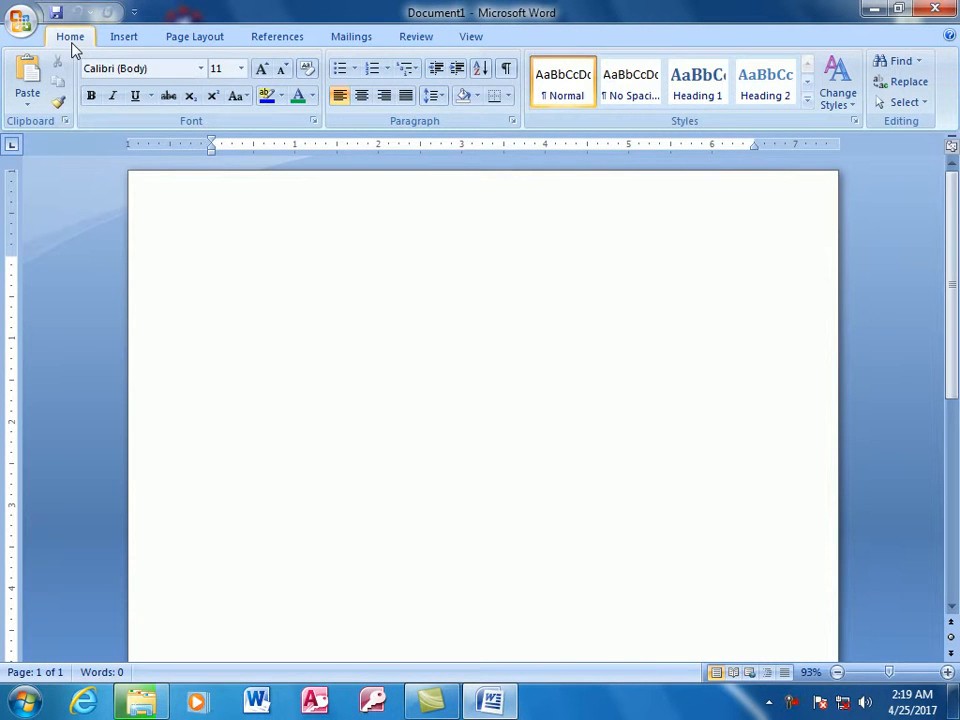
left_click(117, 44)
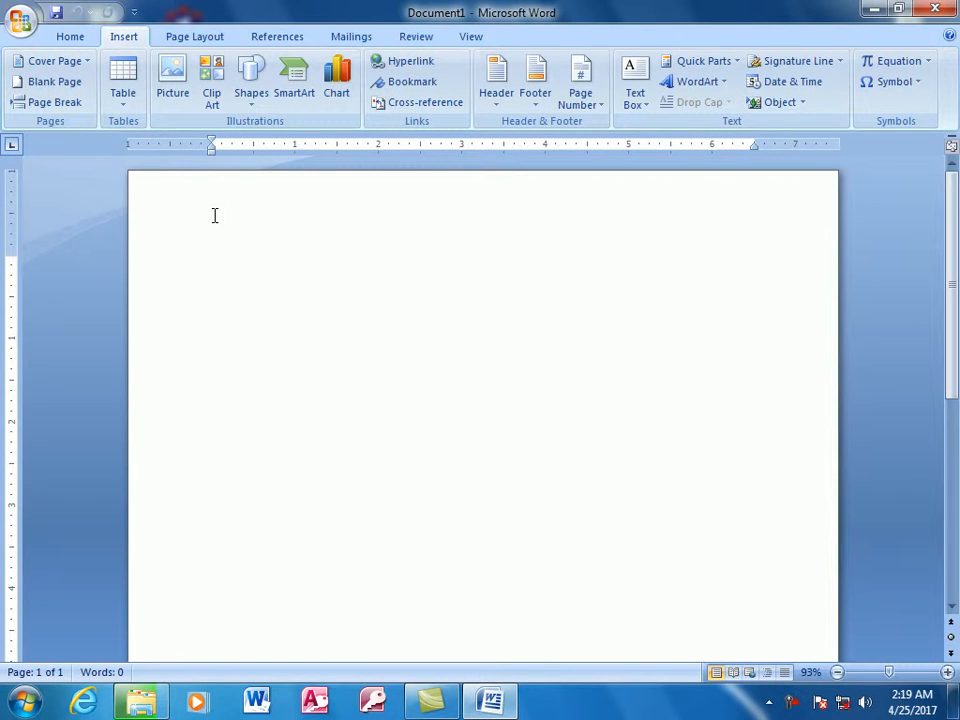
left_click(172, 94)
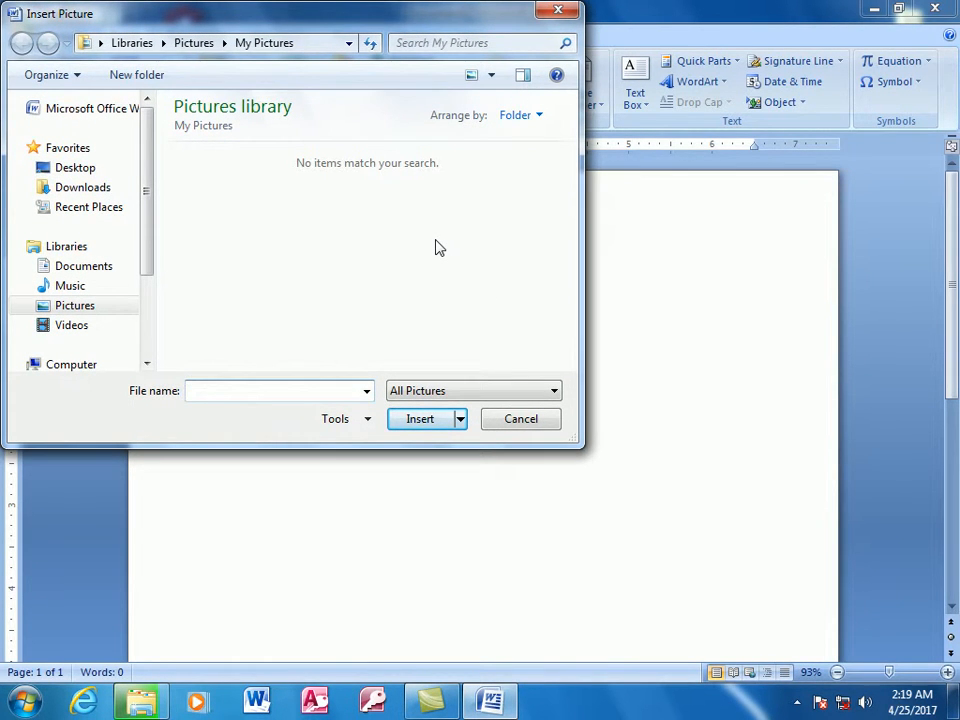
left_click_drag(316, 30, 470, 207)
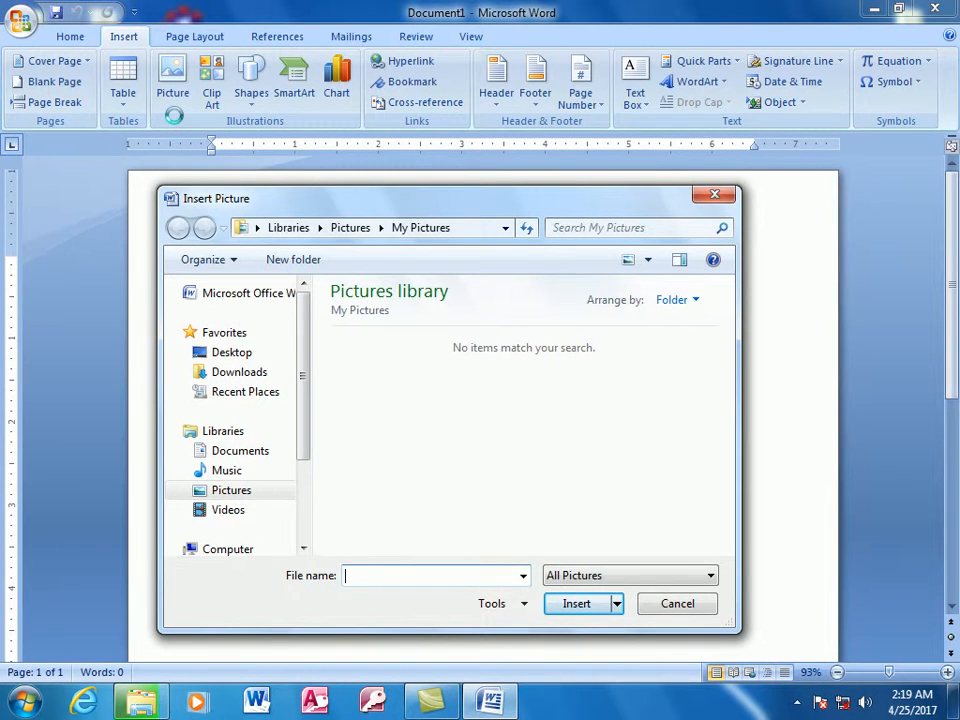
left_click_drag(360, 213, 355, 192)
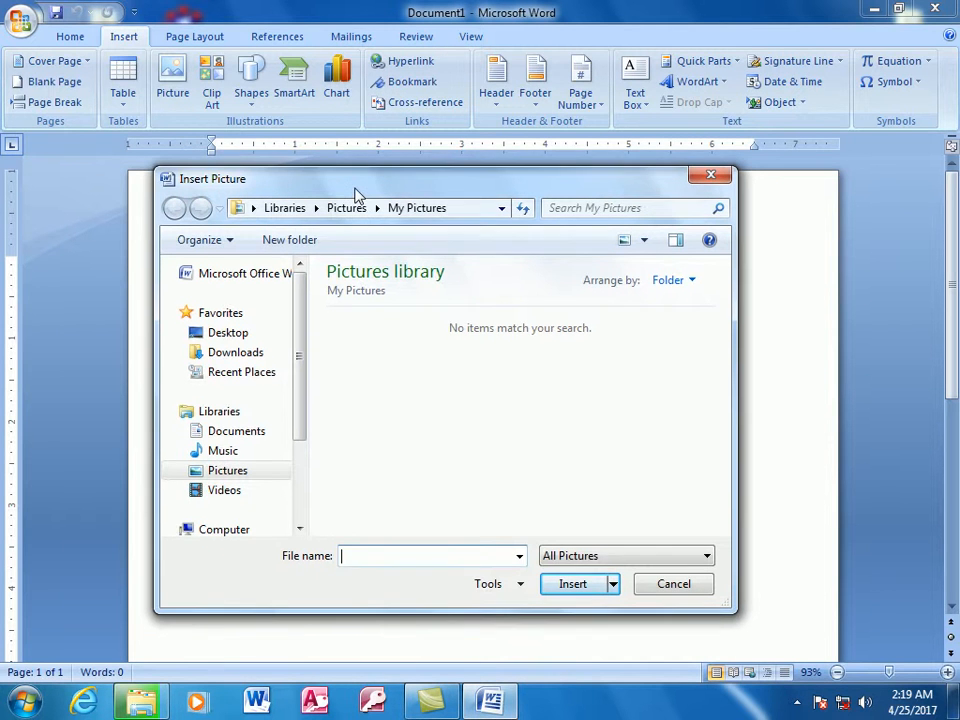
left_click(672, 583)
- View the blank page in print preview and return to the document
left_click(201, 36)
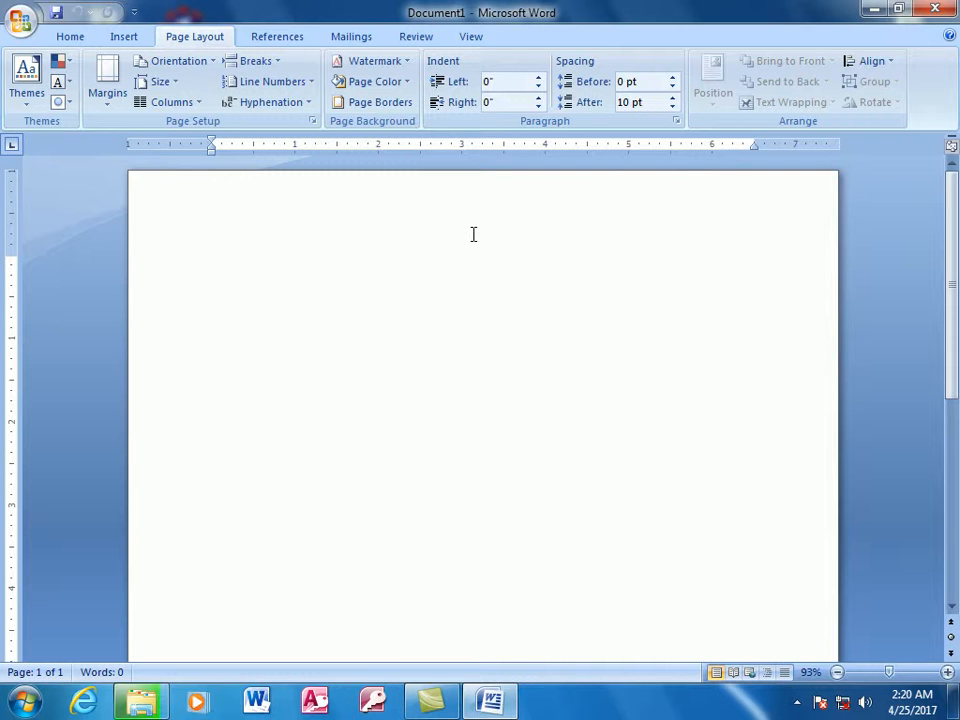
key("ctrl+F2")
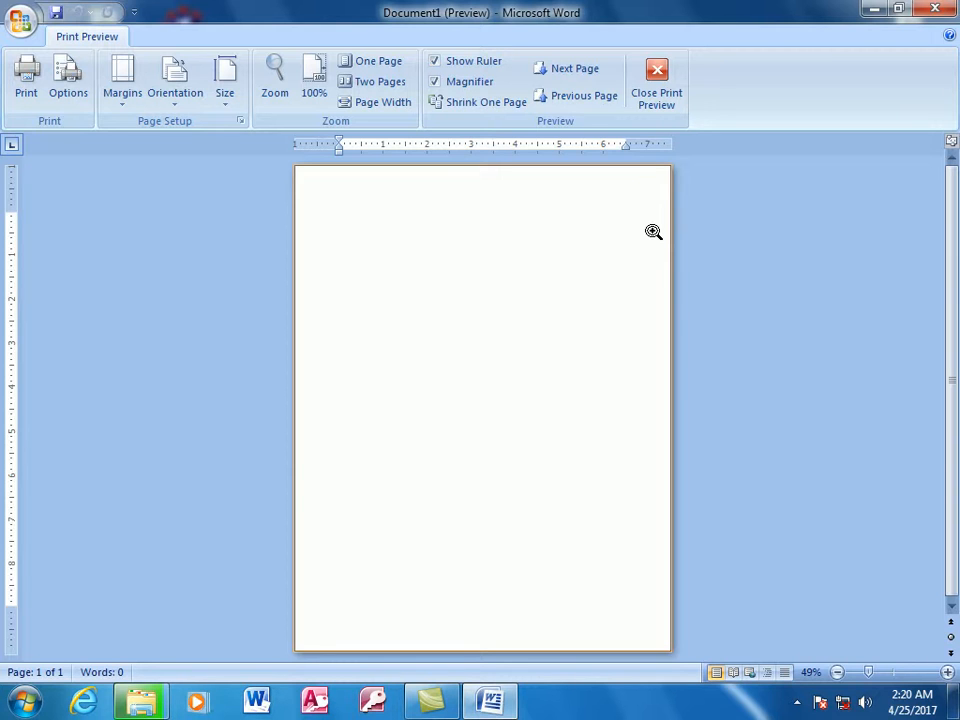
left_click(651, 113)
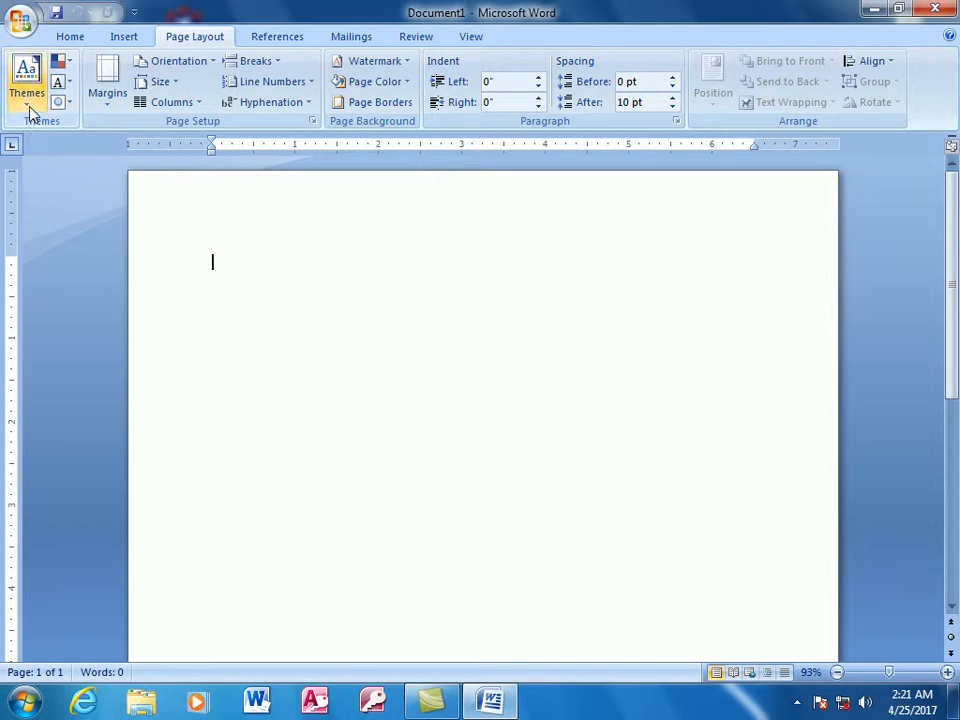
- Examine the gallery of built-in themes and the list of available fonts without applying any
left_click(28, 100)
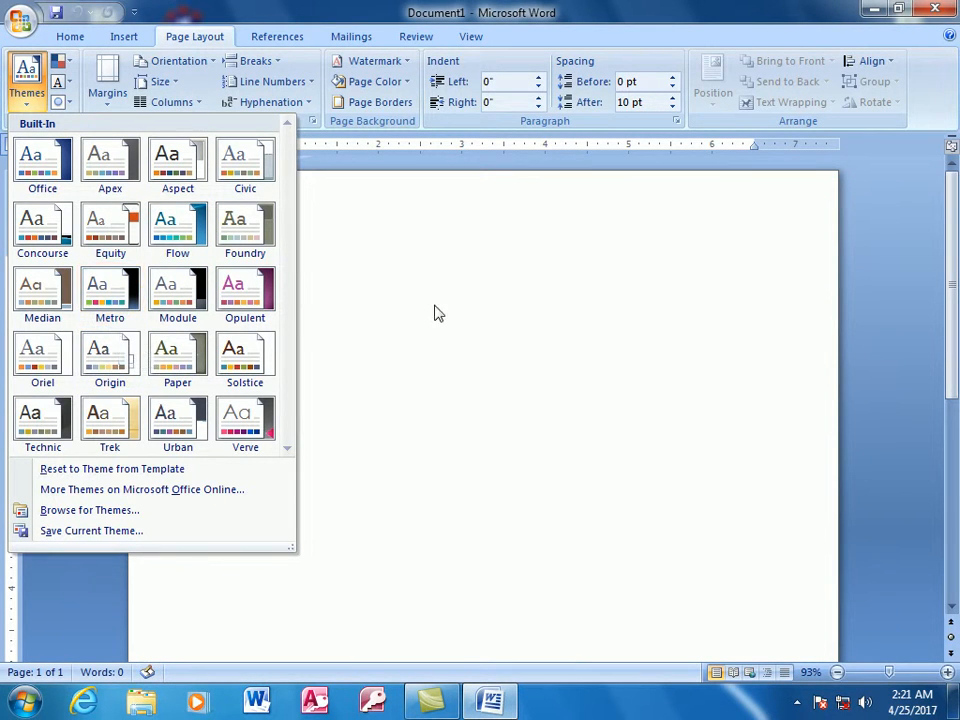
left_click(437, 313)
left_click(70, 36)
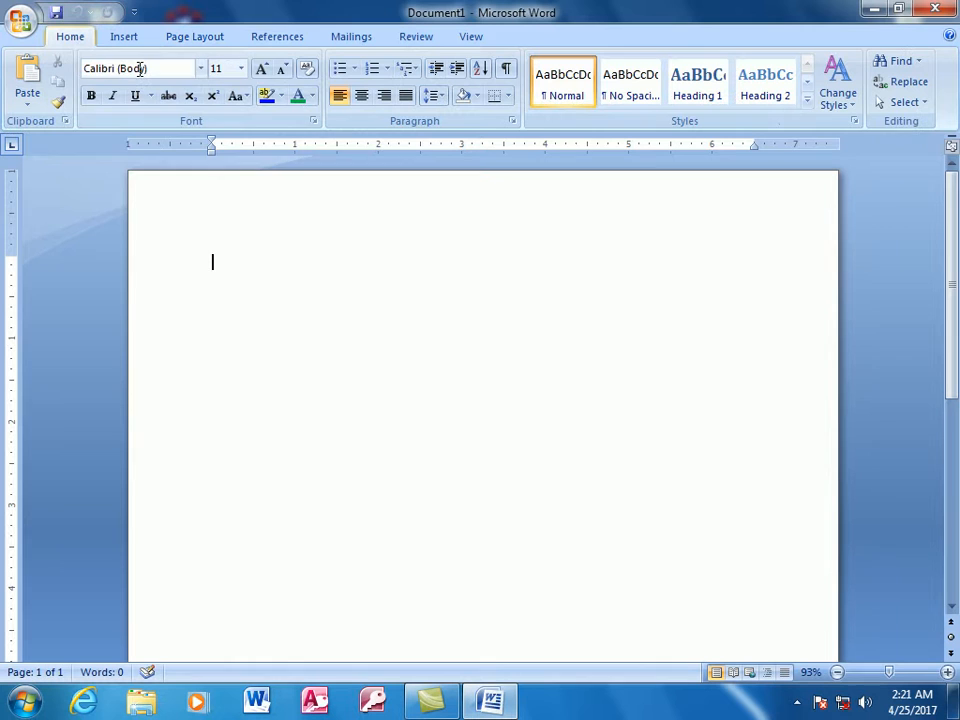
left_click(200, 70)
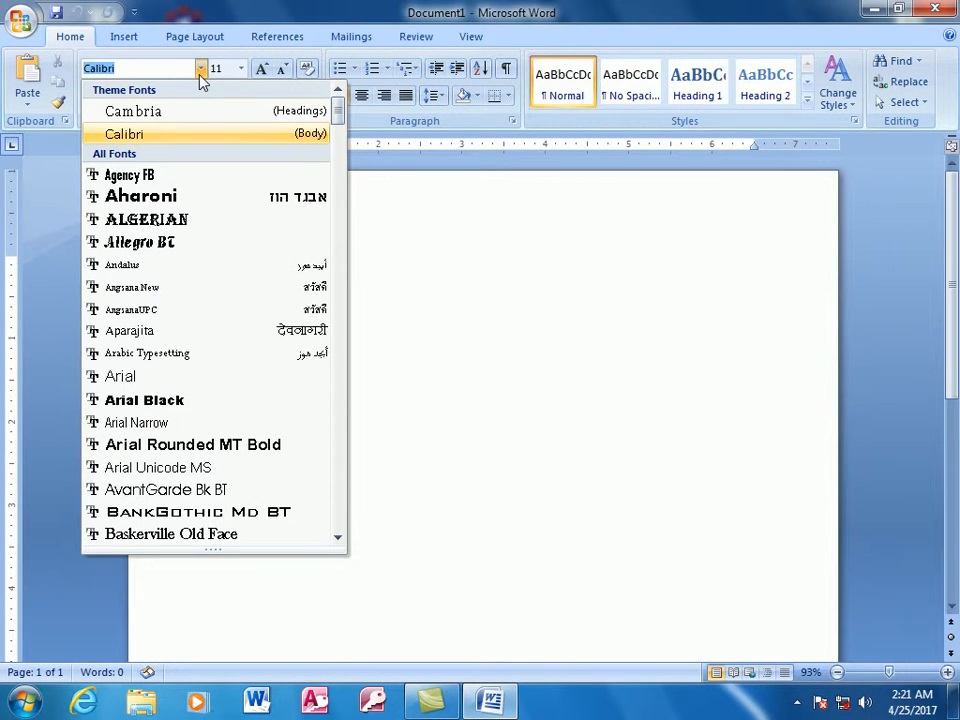
left_click(465, 191)
left_click(196, 37)
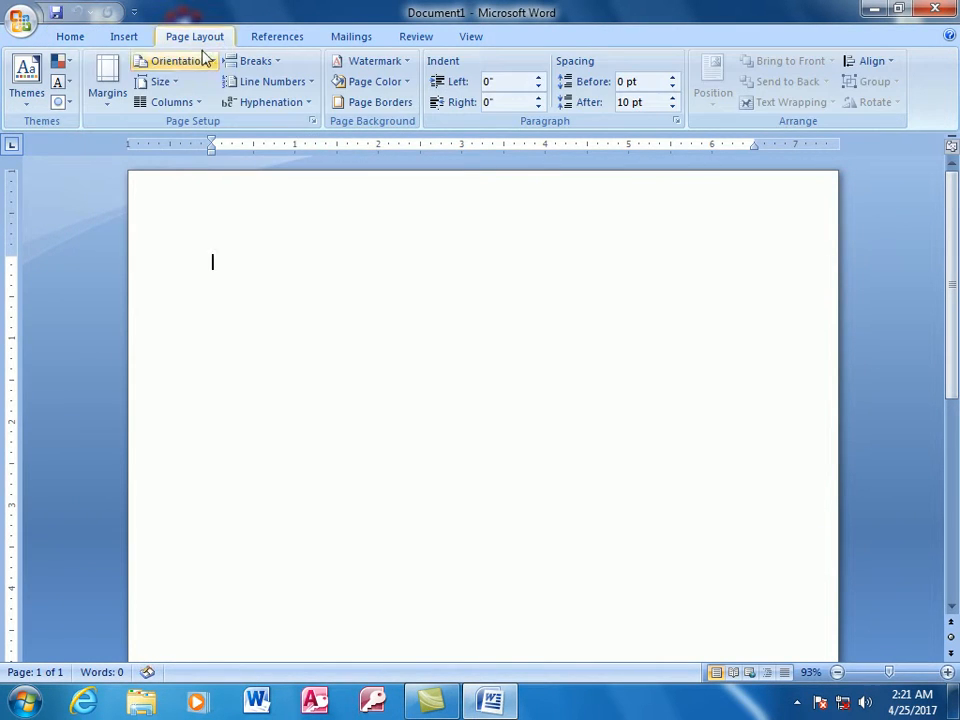
left_click(28, 85)
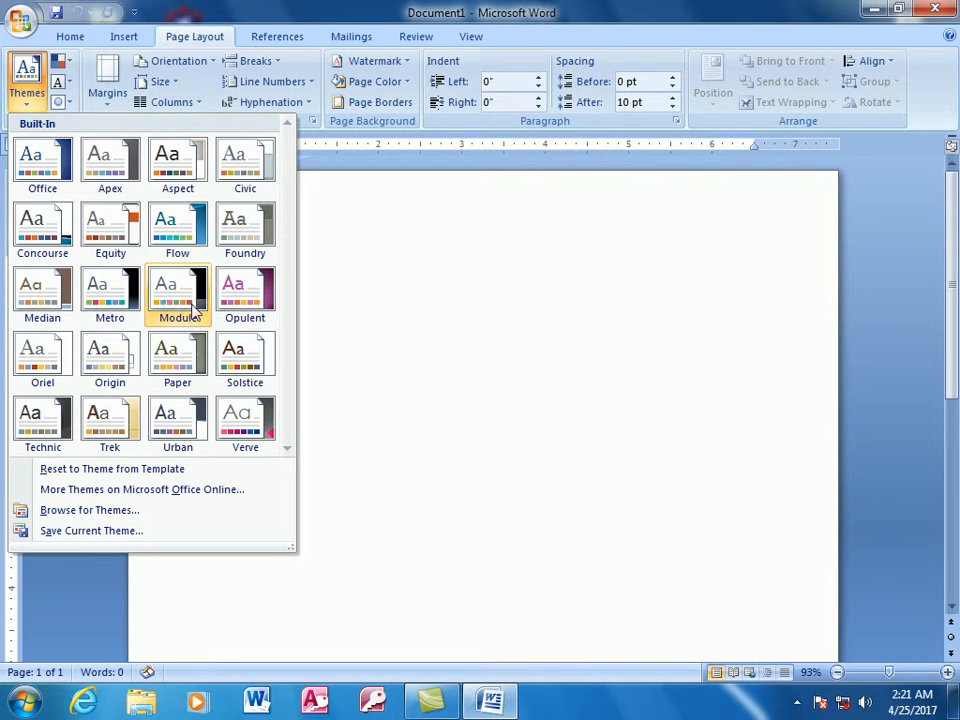
left_click(433, 348)
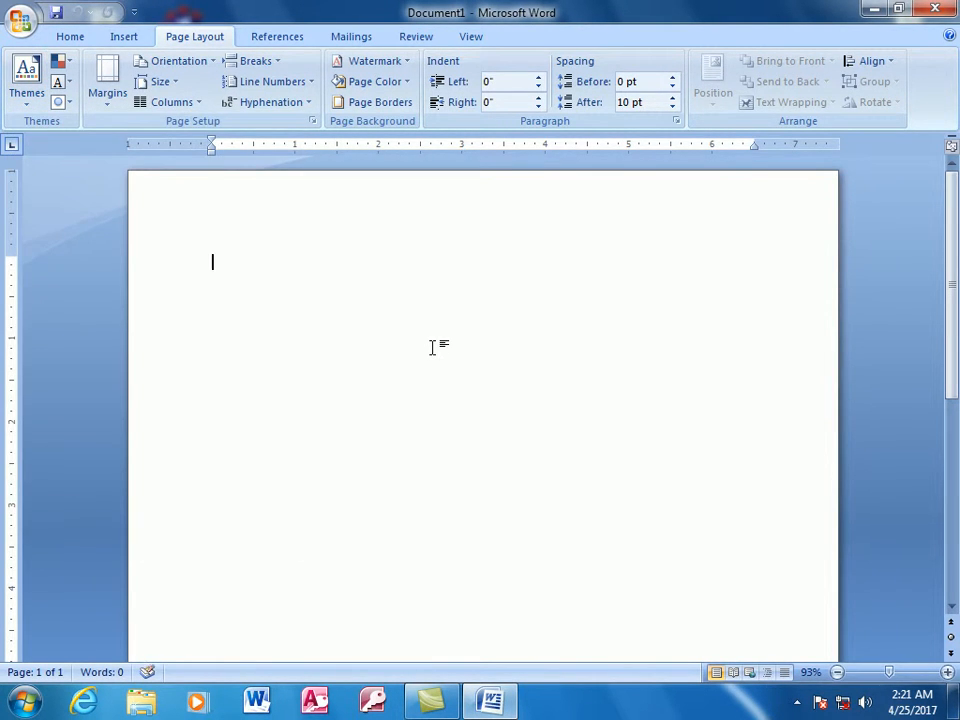
- Generate sample paragraphs in the blank document with the =rand() function
type("=rand()")
key("Return")
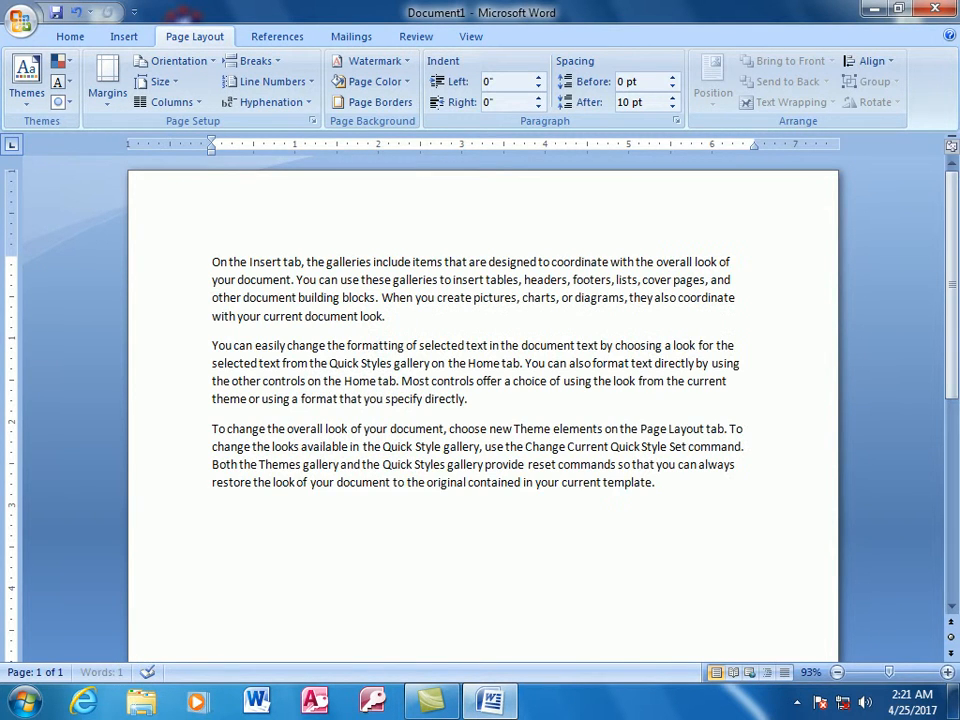
- Examine the font list, and preview the built-in themes on the sample text without applying one
left_click_drag(319, 280, 386, 316)
left_click(412, 352)
left_click(70, 36)
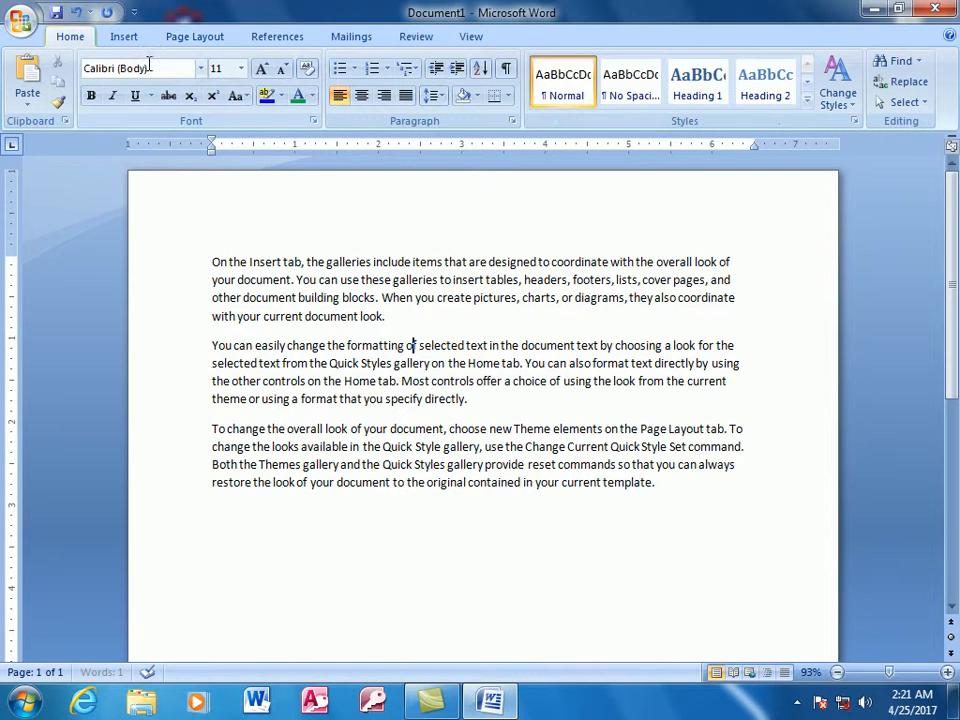
left_click(201, 68)
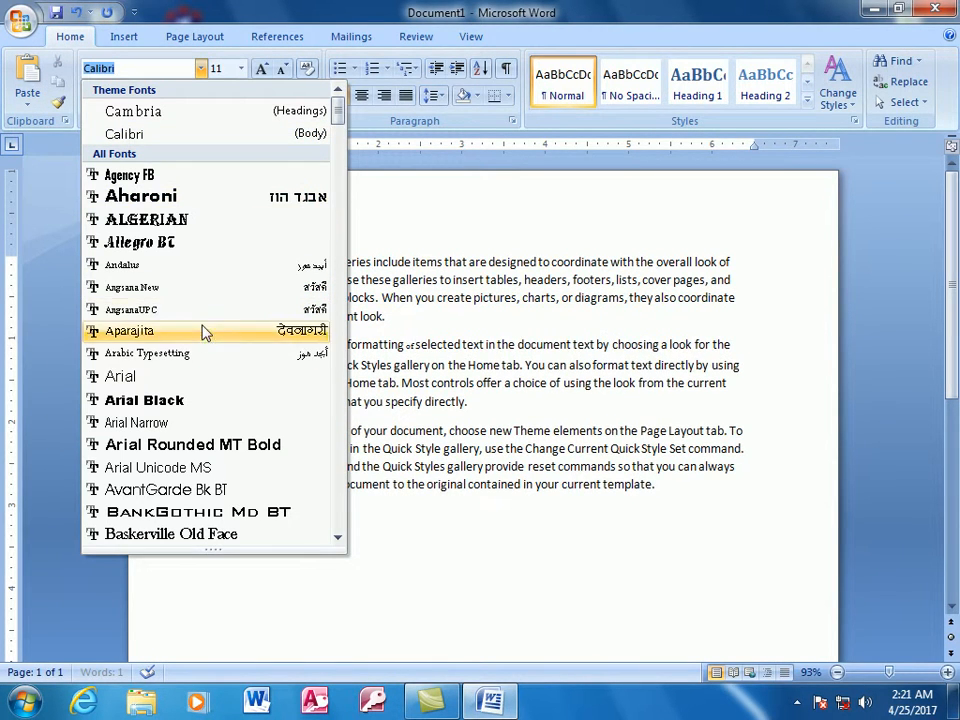
left_click(423, 350)
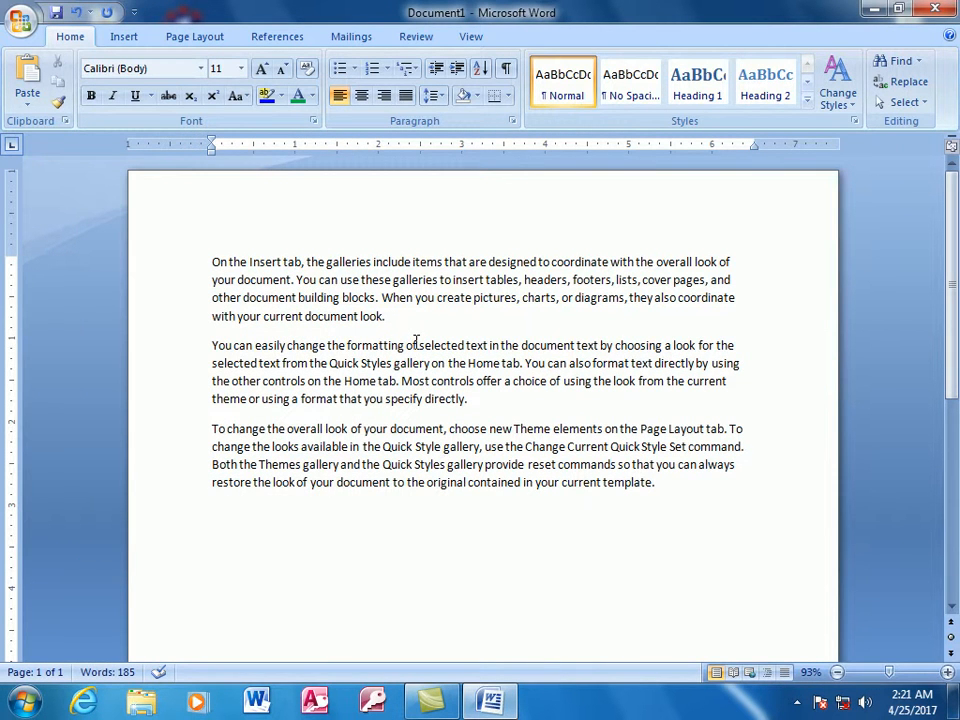
left_click(197, 40)
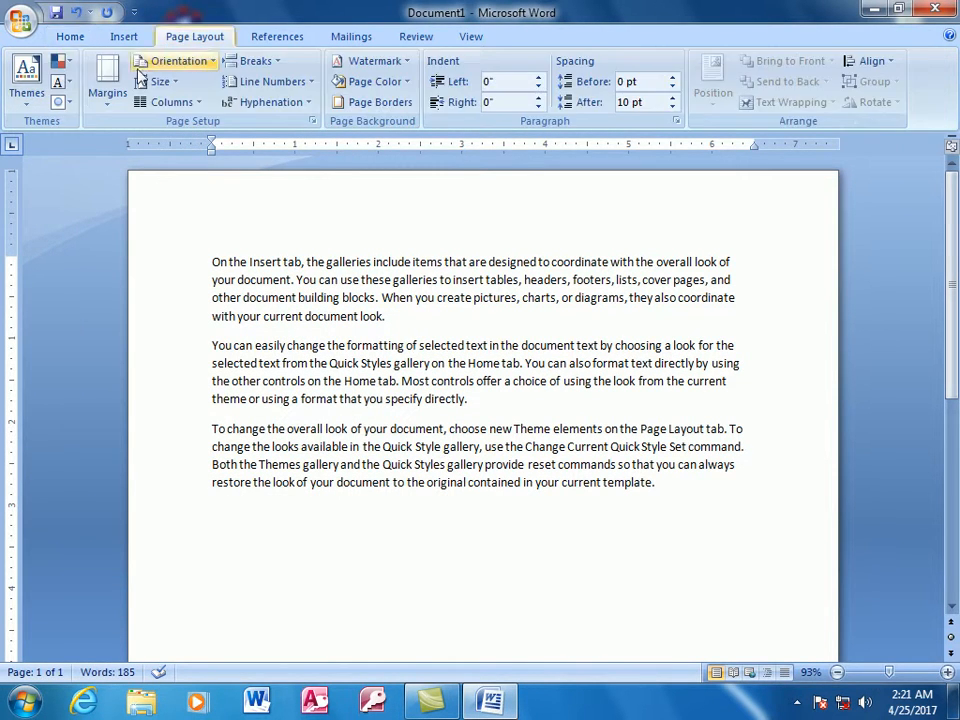
left_click(27, 78)
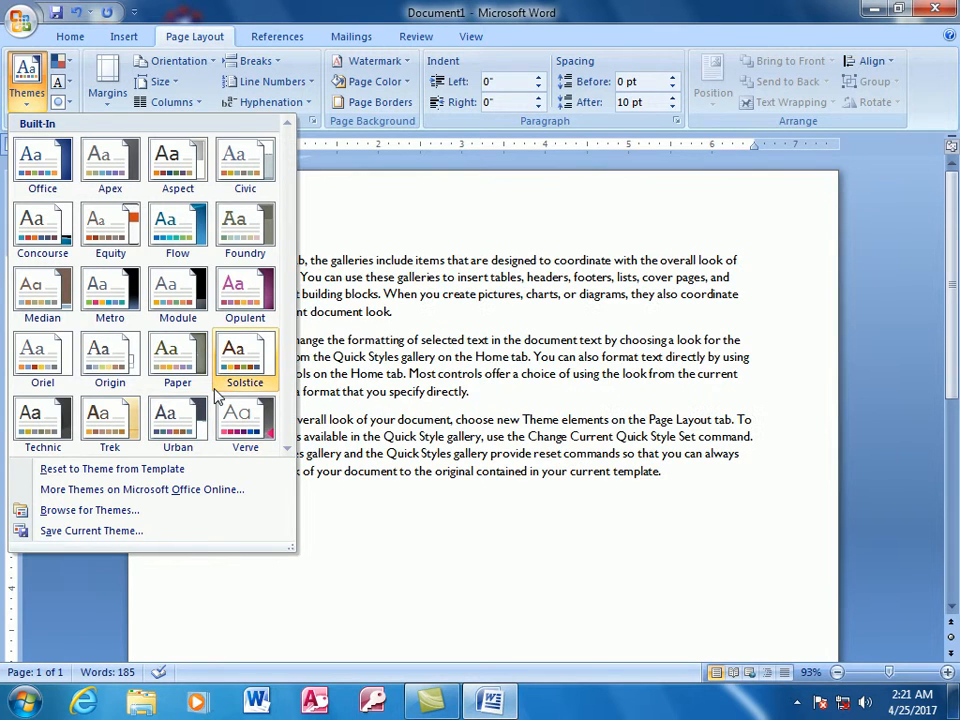
left_click(421, 385)
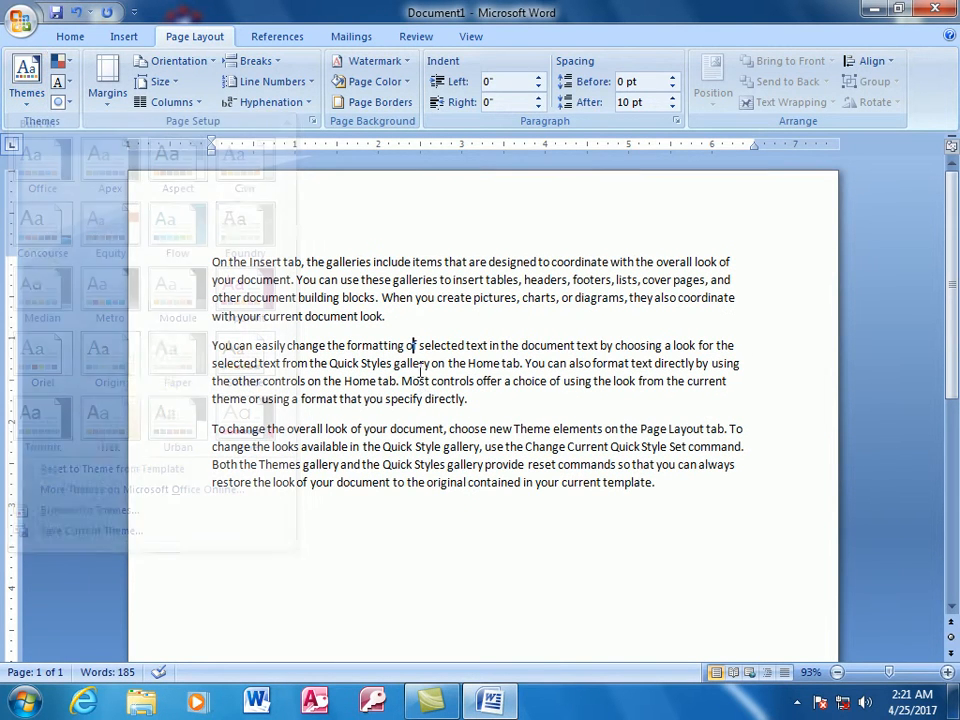
- Preview fonts from the font list on the first paragraph without applying one
left_click(70, 37)
left_click_drag(471, 321, 133, 113)
left_click(201, 68)
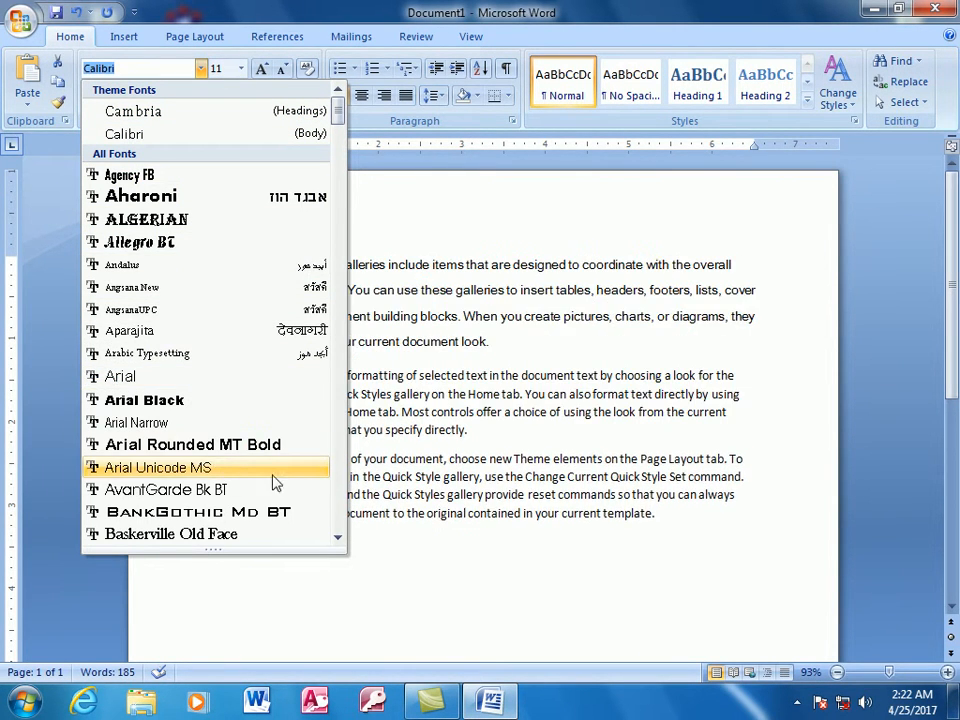
left_click(621, 523)
left_click(666, 506)
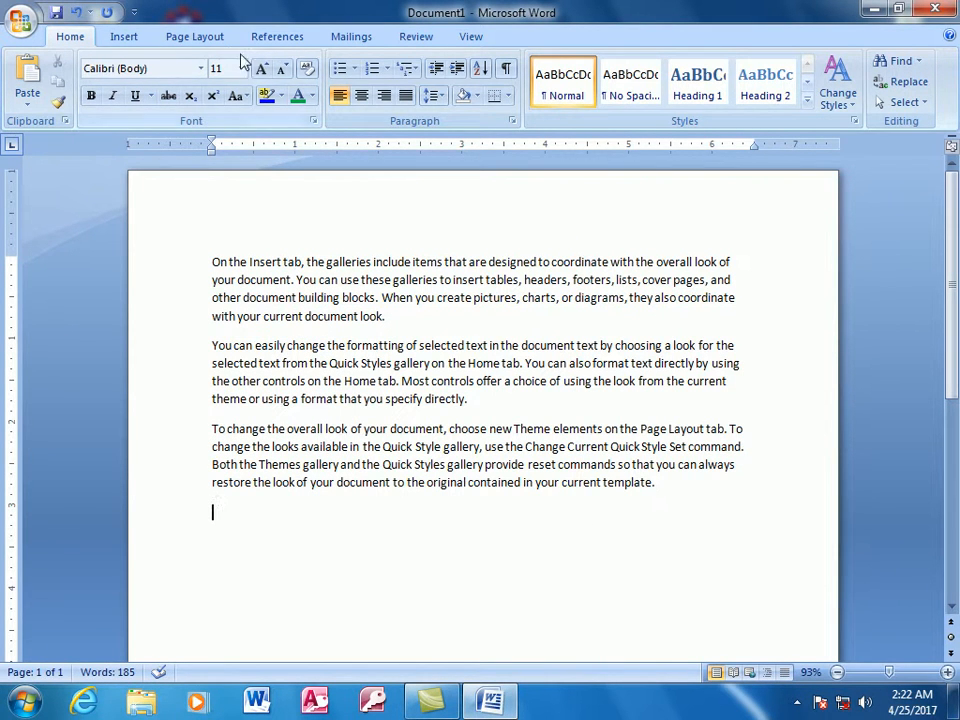
- Apply the built-in Flow theme colors to the document with the first paragraph selected
left_click(212, 41)
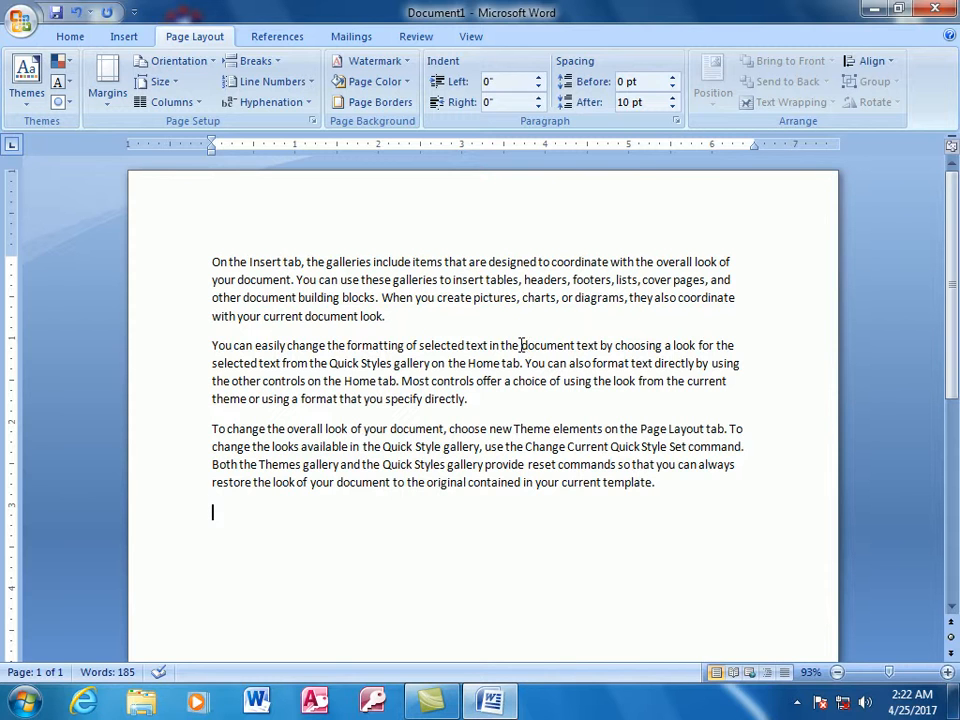
left_click(60, 62)
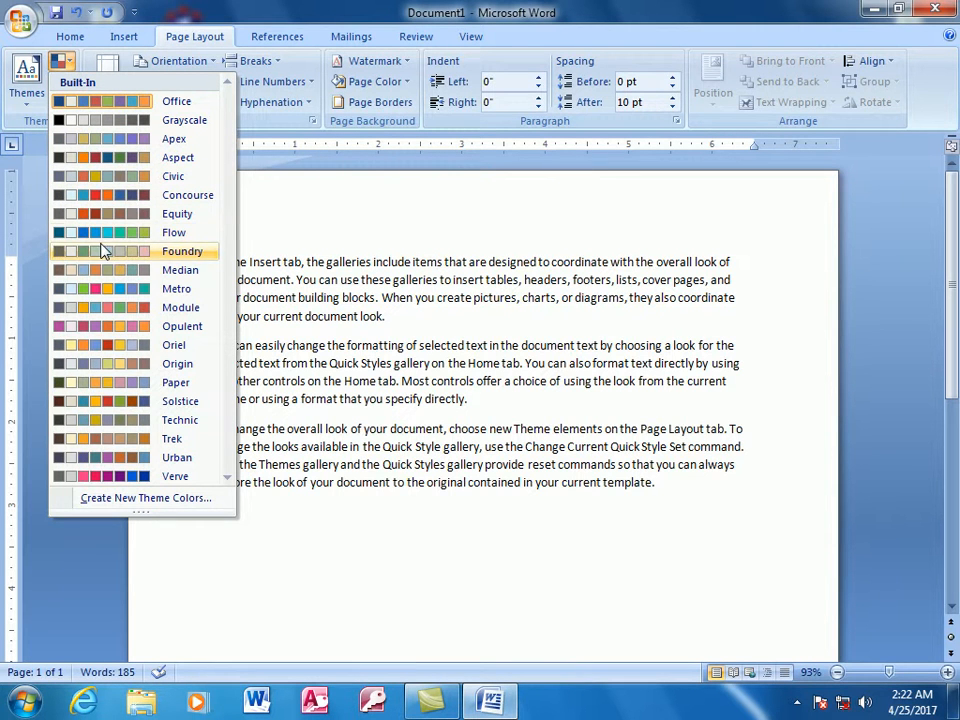
left_click(484, 313)
left_click_drag(484, 313, 167, 177)
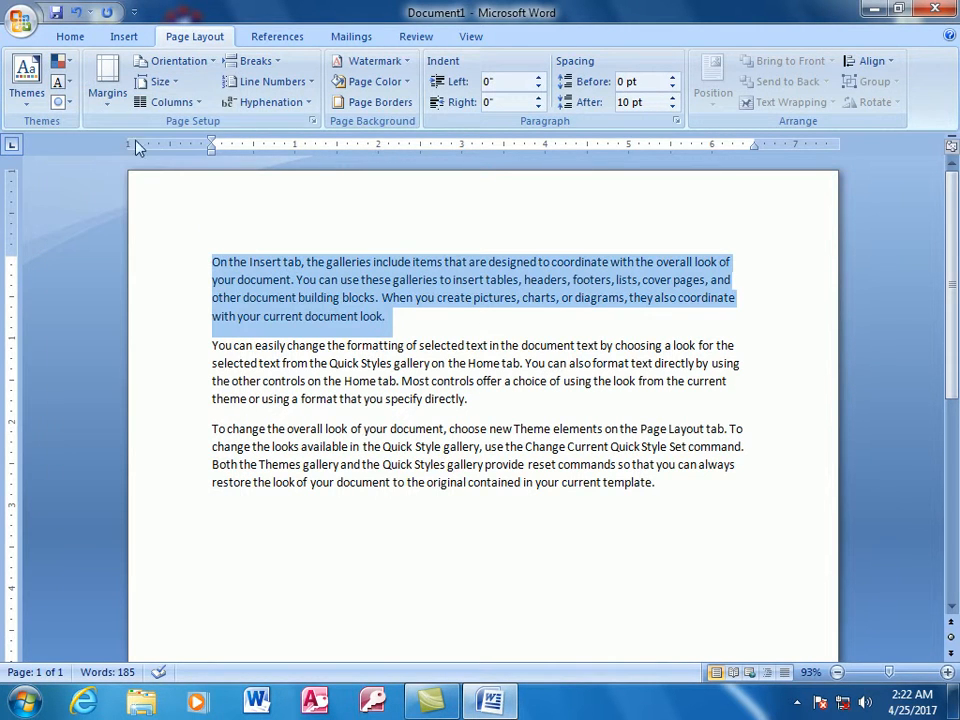
left_click(60, 62)
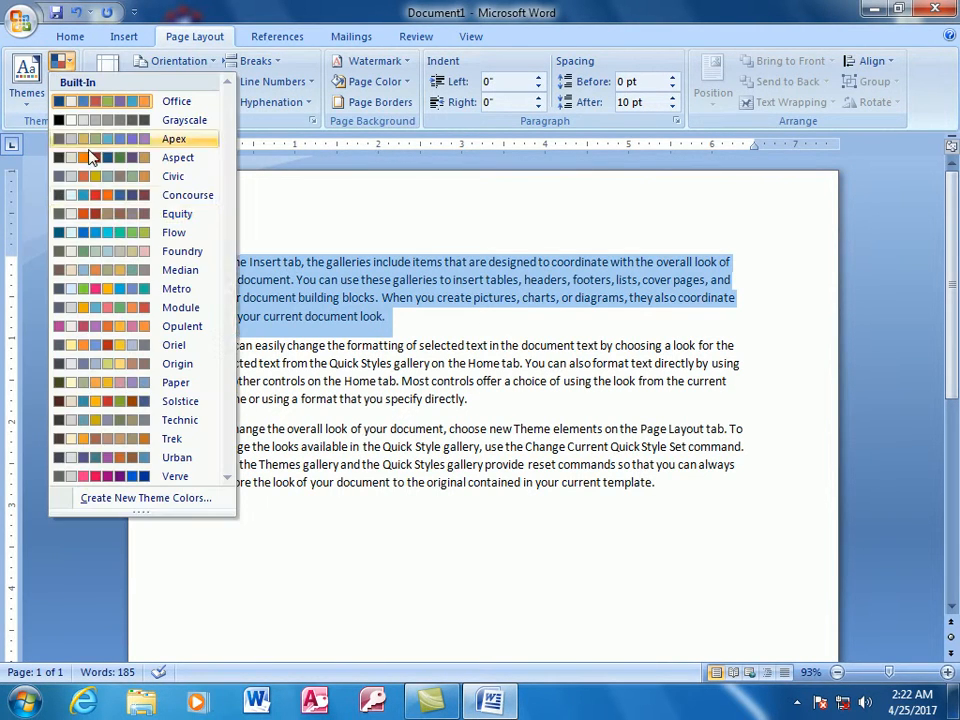
left_click(100, 233)
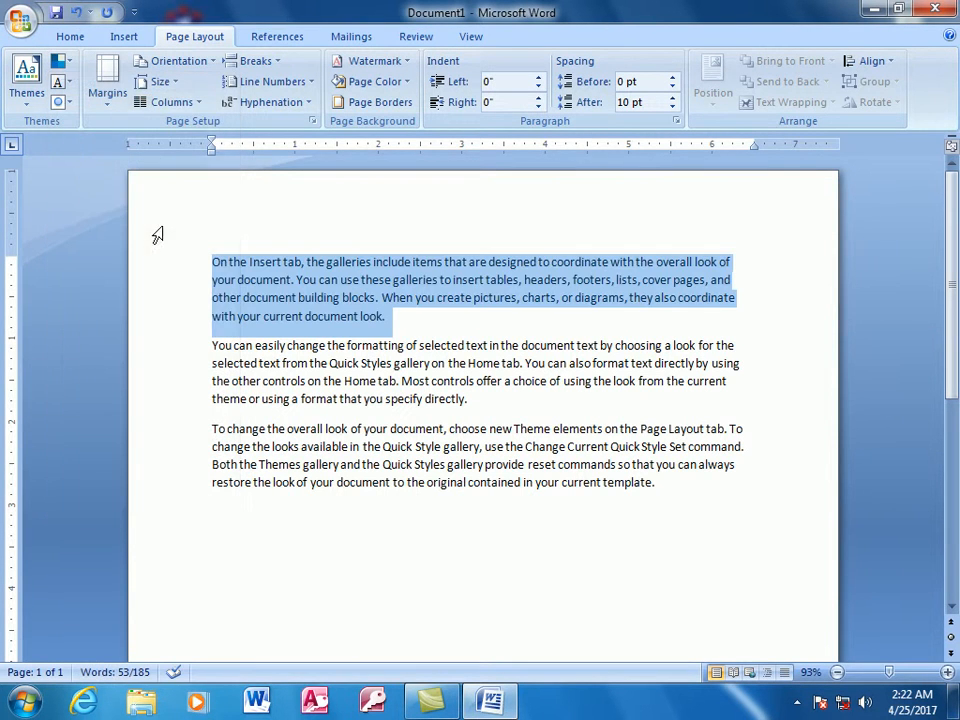
left_click(546, 286)
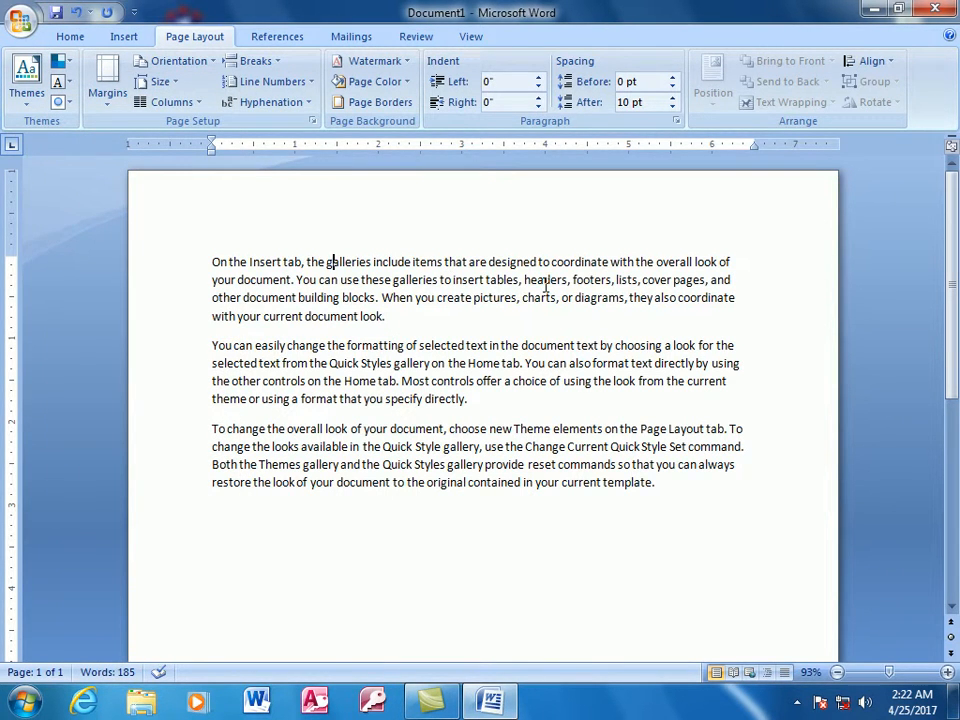
- Set the first paragraph's font color to the standard Red
left_click_drag(388, 316, 155, 57)
left_click(72, 37)
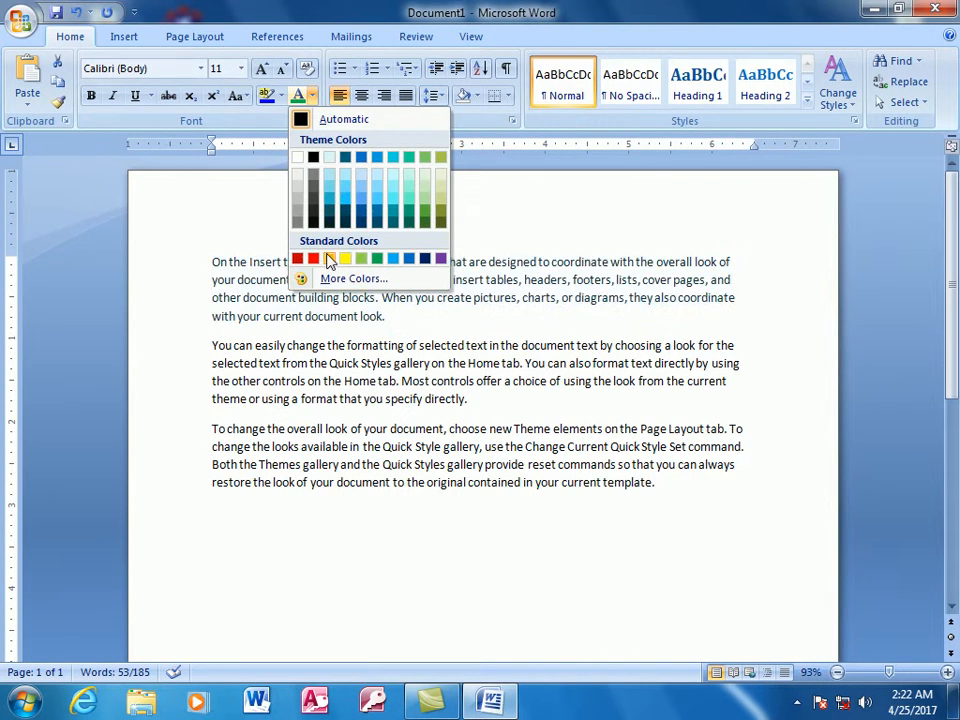
left_click(313, 259)
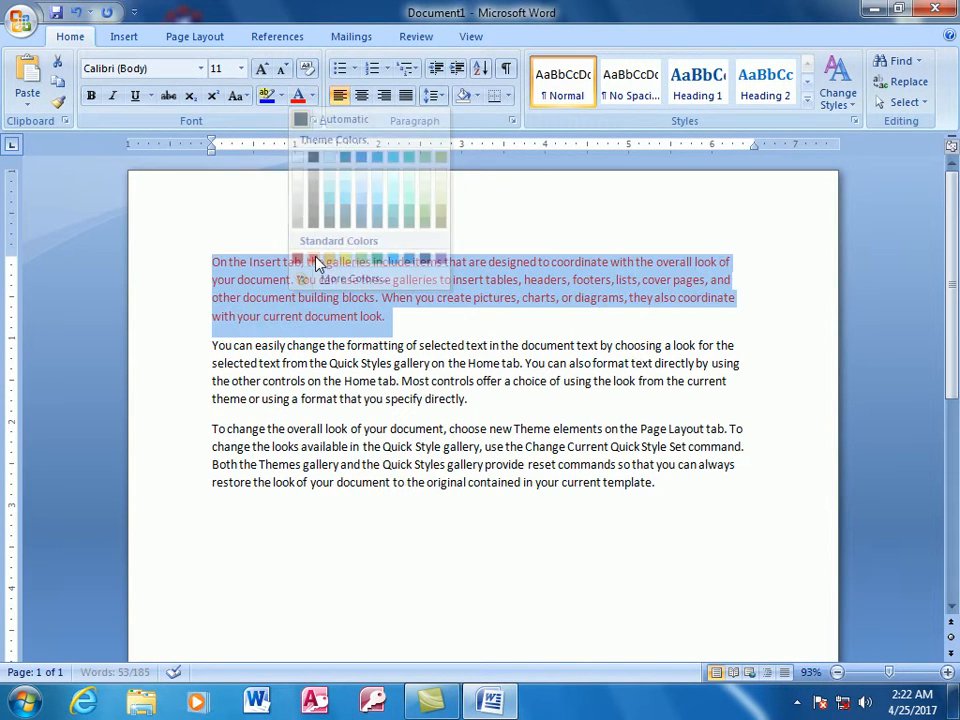
- Apply the built-in Verve theme colors to the document and deselect the first paragraph
left_click(195, 36)
left_click(60, 61)
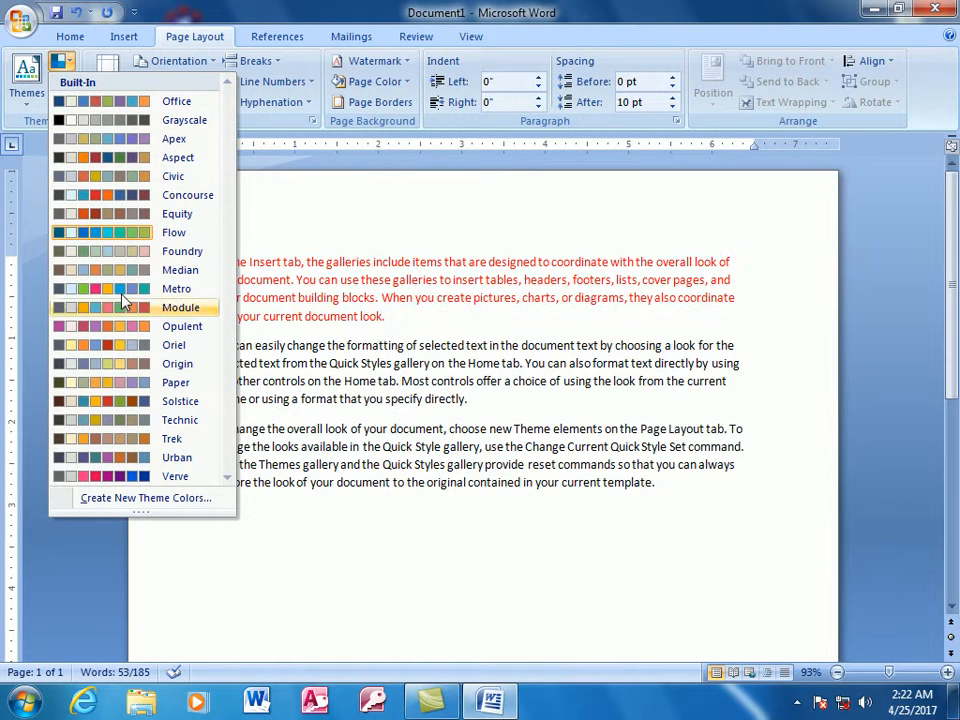
left_click(128, 477)
left_click(351, 428)
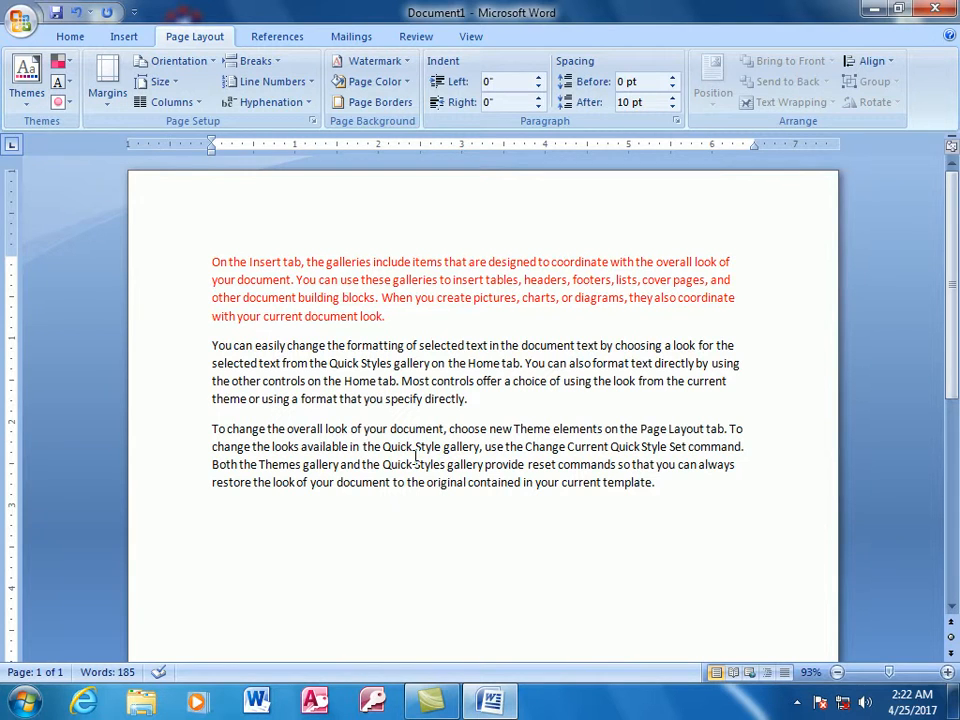
left_click(66, 38)
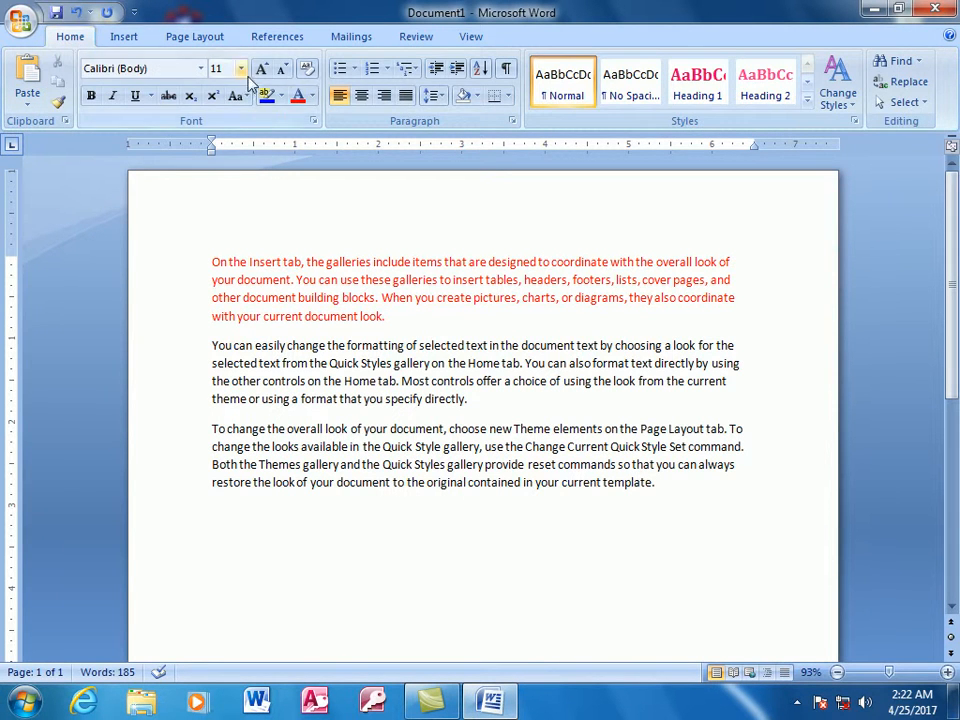
- Draw a rounded rectangle about 1" high and 1.65" wide in the blank area below the last paragraph
left_click(123, 38)
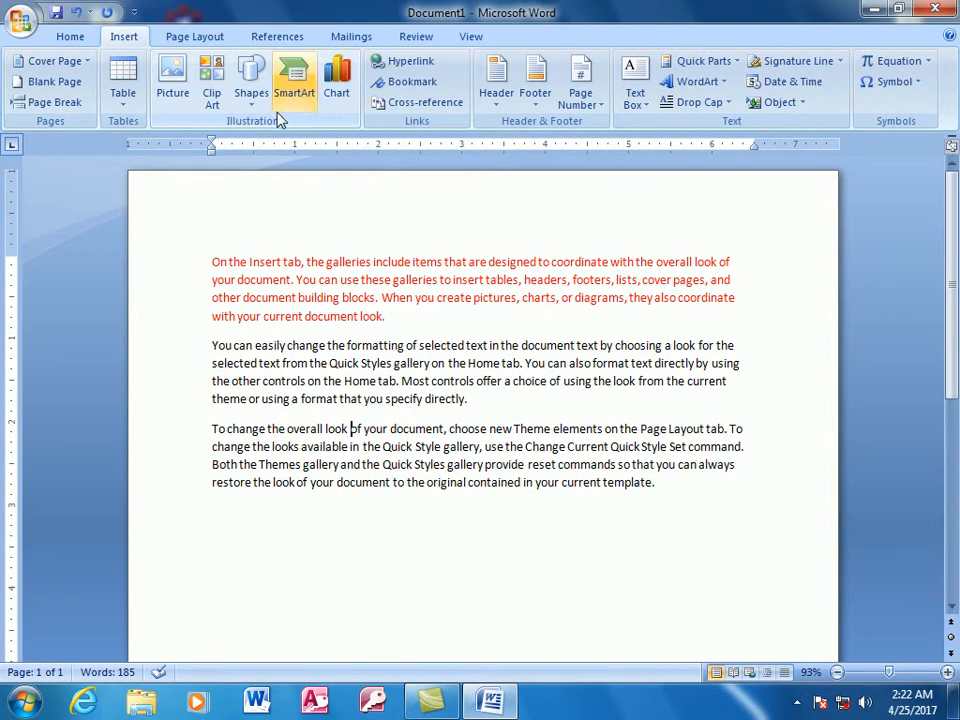
left_click(251, 85)
left_click(356, 143)
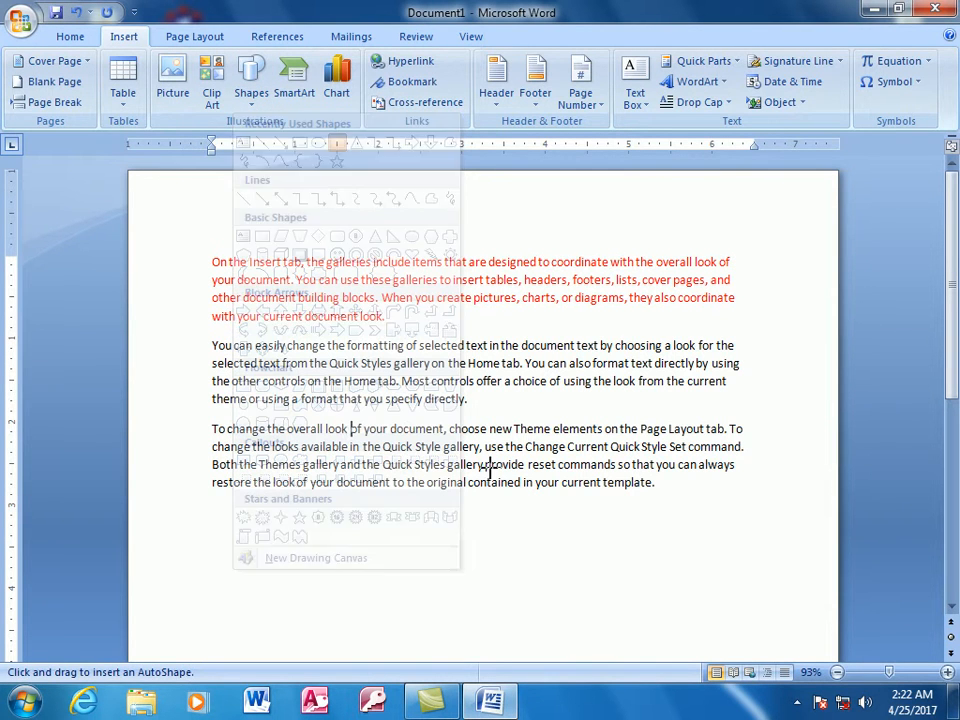
left_click_drag(559, 589, 428, 508)
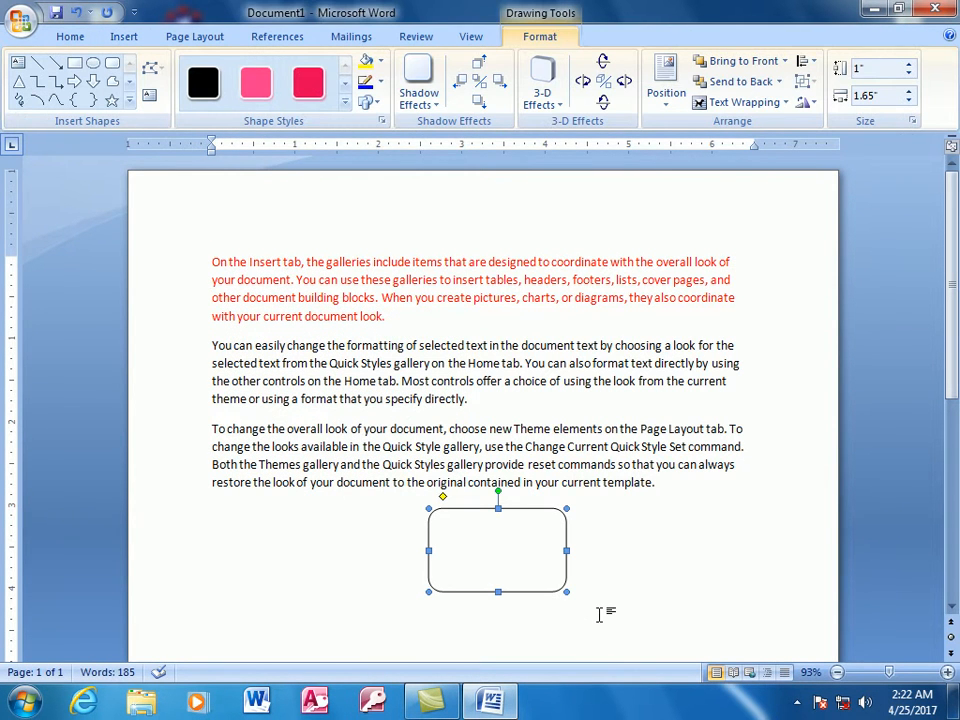
- Give the rounded rectangle a standard Red outline and a standard Green fill
left_click(380, 86)
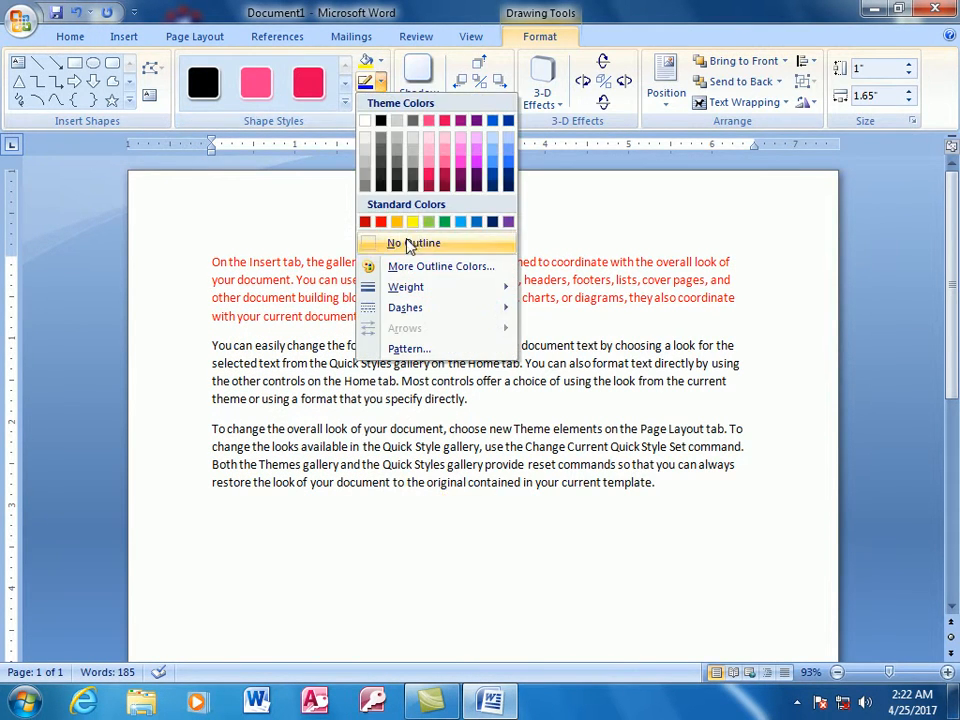
left_click(381, 222)
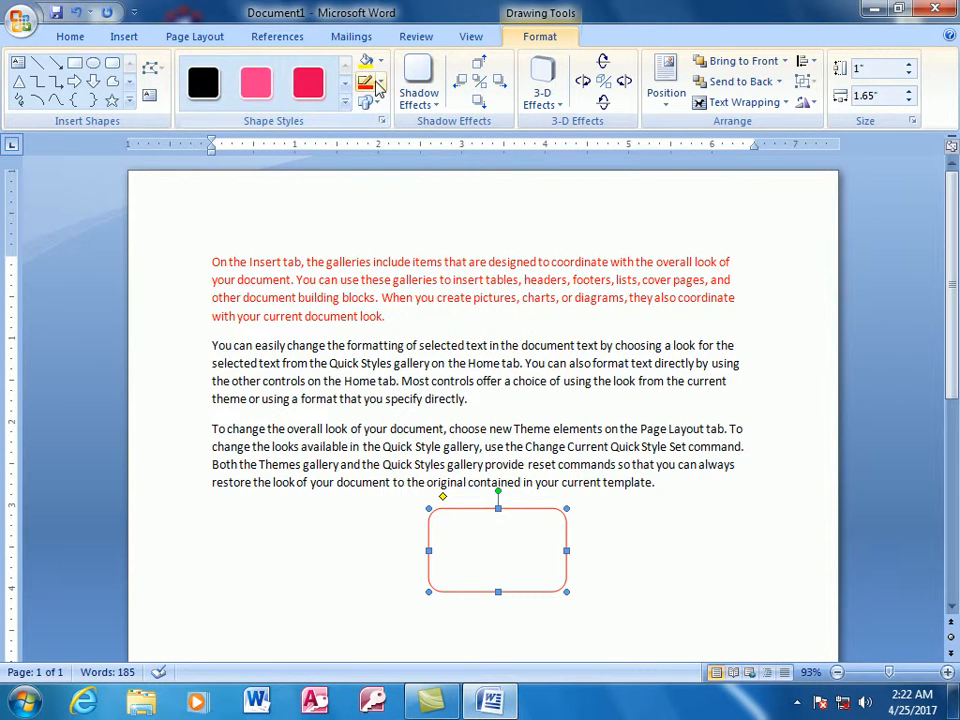
left_click(380, 61)
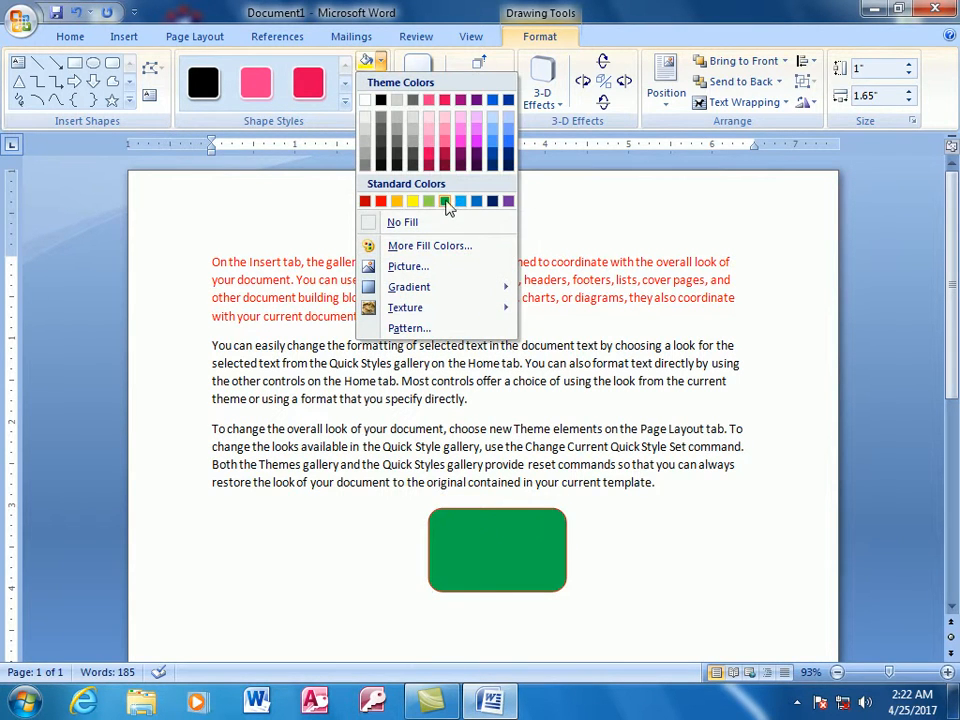
left_click(445, 202)
- Apply the built-in Verve theme colors with the rounded rectangle selected and deselect the shape
left_click(195, 37)
left_click(62, 62)
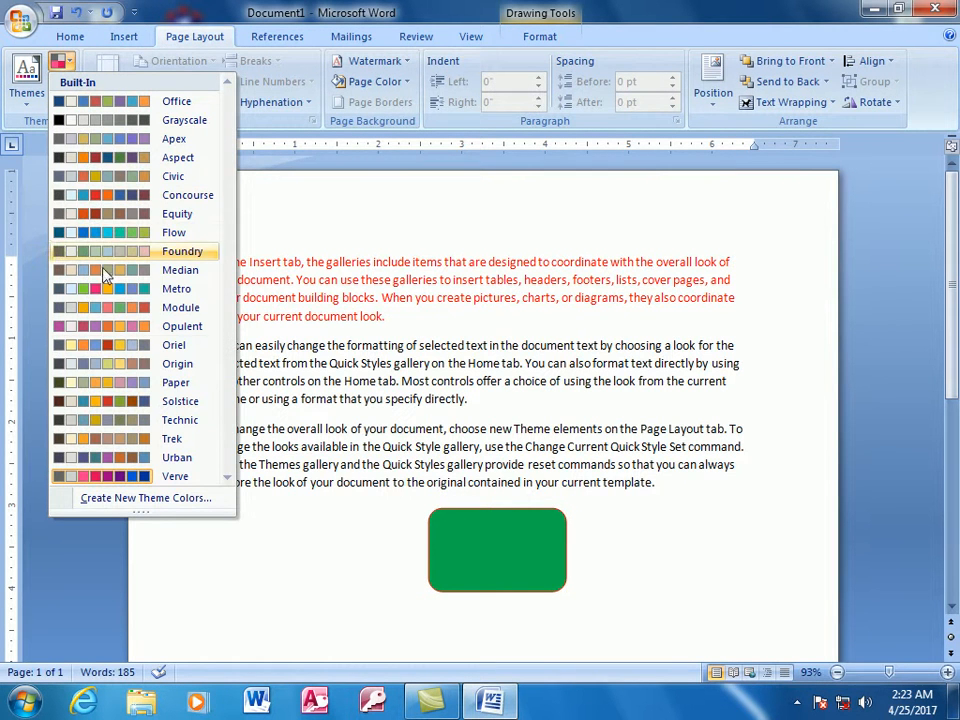
left_click(74, 480)
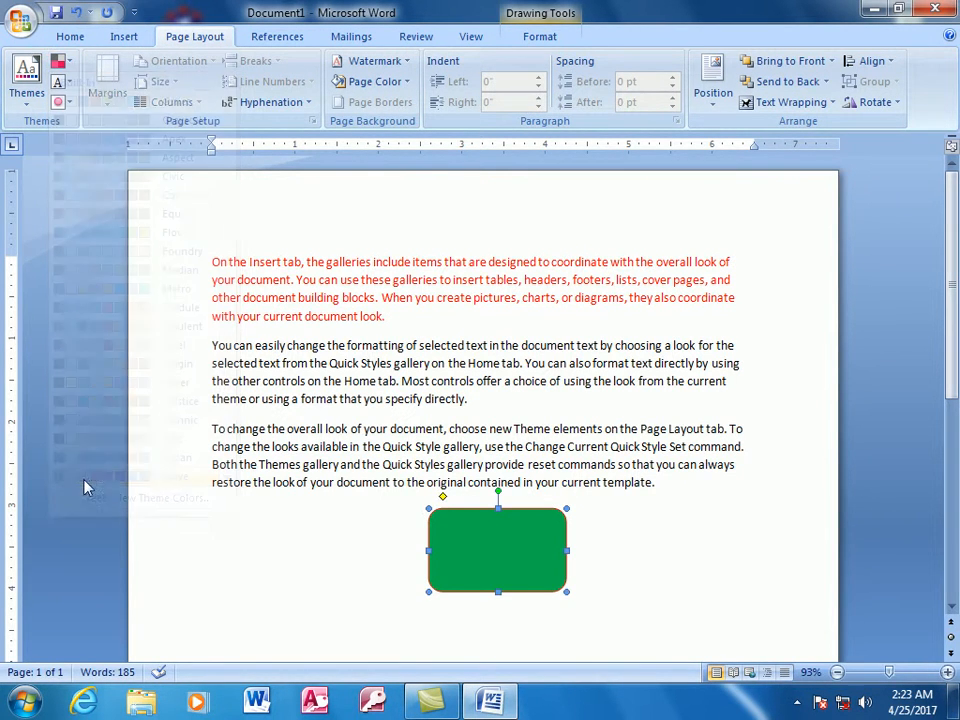
left_click(355, 533)
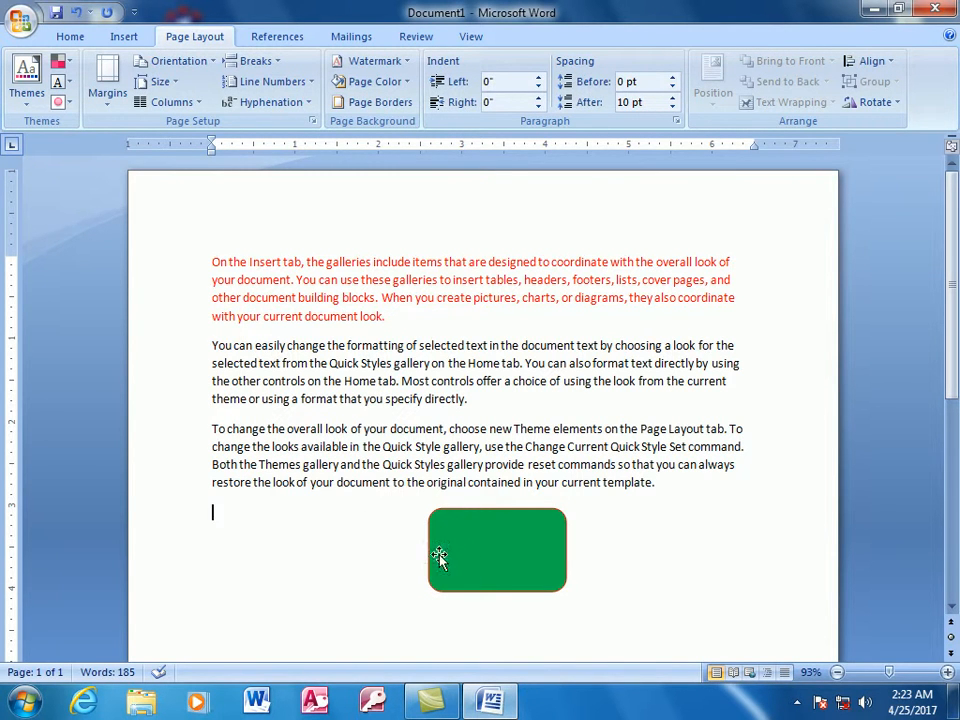
- Apply the built-in Metro and then the Flow theme colors with the green rounded rectangle selected, and deselect the shape
left_click(490, 582)
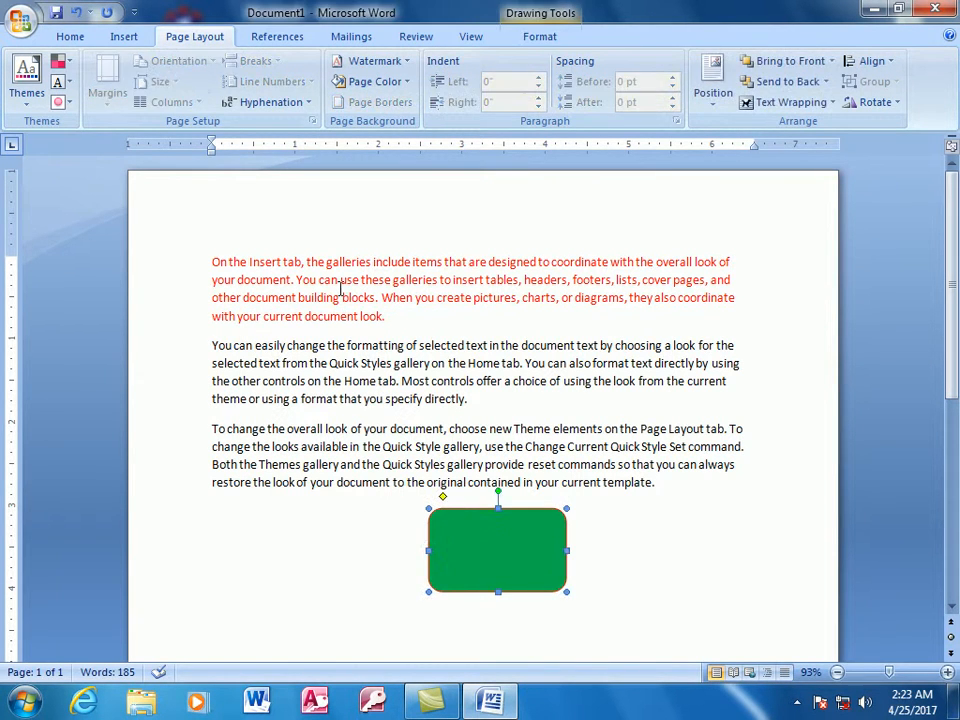
left_click(62, 62)
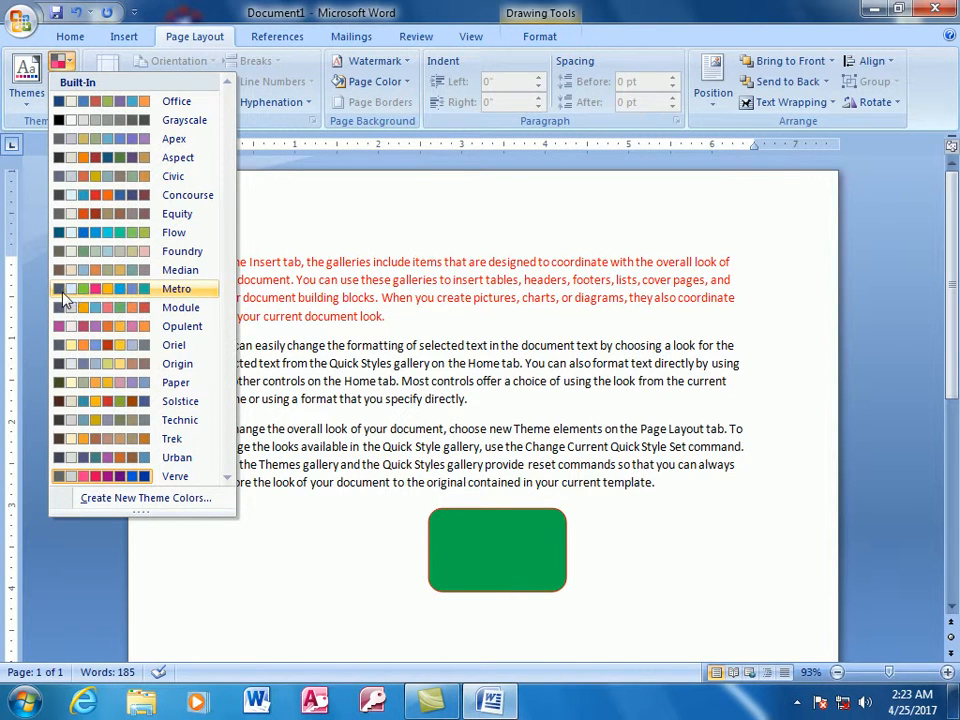
left_click(66, 297)
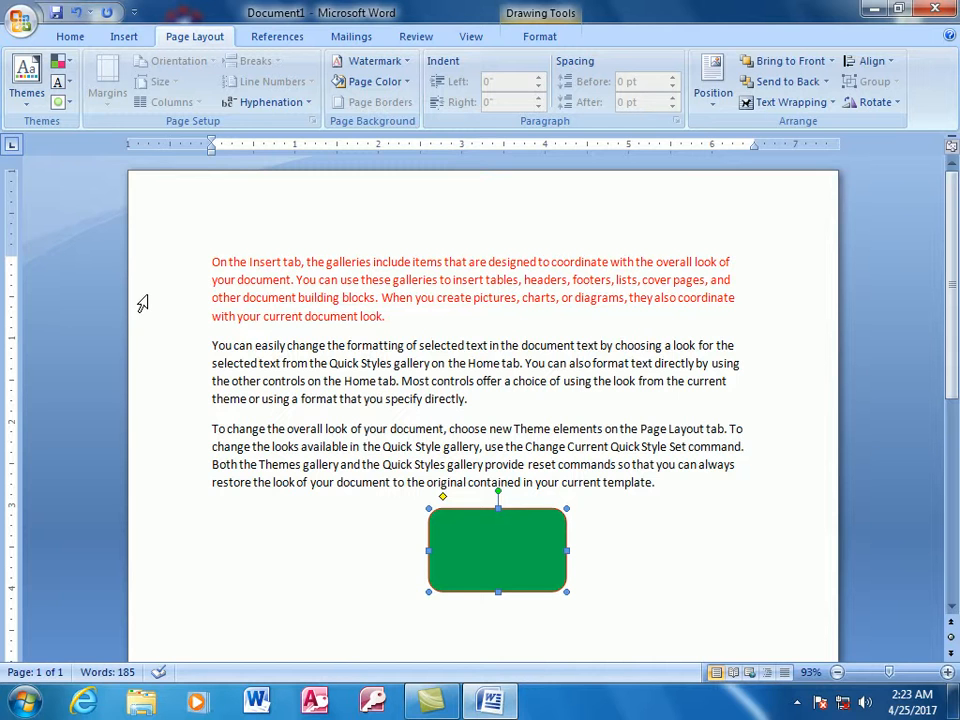
left_click(59, 61)
left_click(127, 237)
left_click(602, 547)
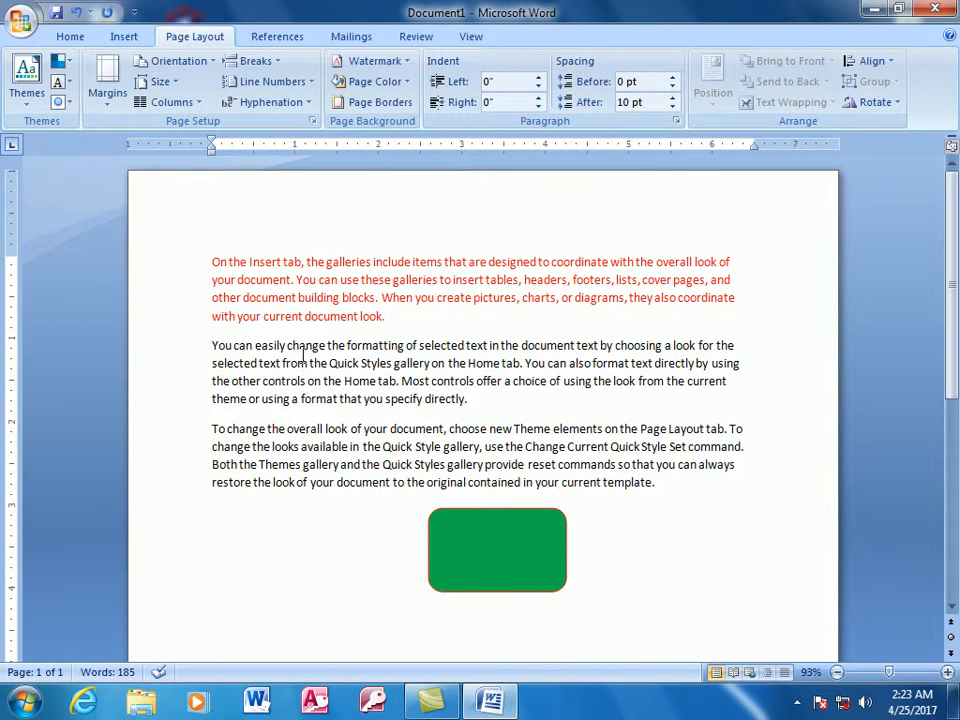
- Draw a plain rectangle below the last paragraph, to the left of the green rounded rectangle
left_click(126, 37)
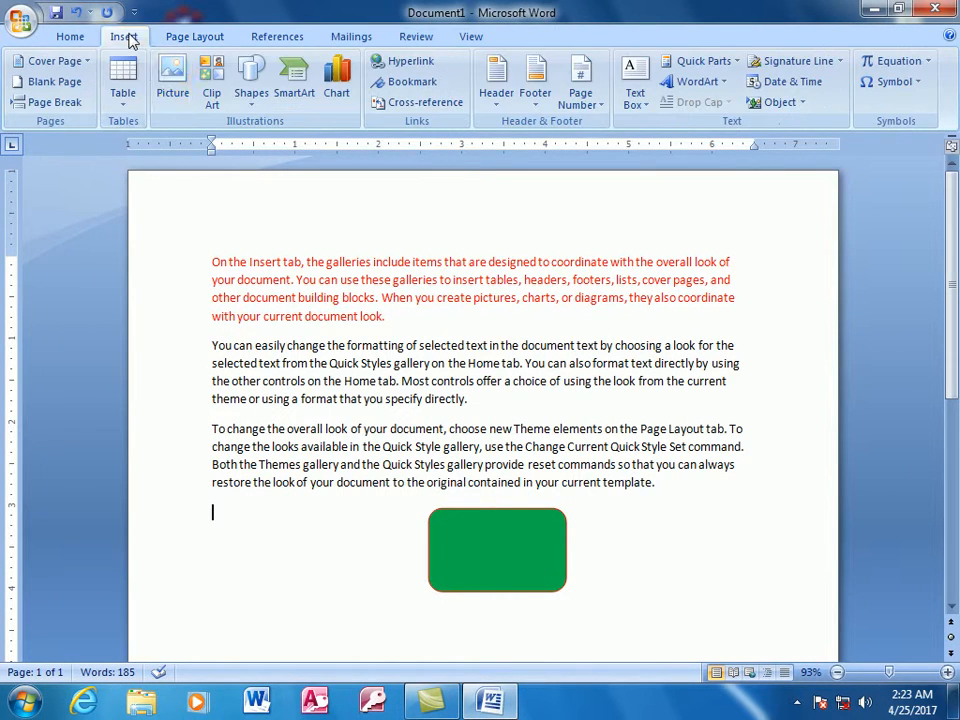
left_click(251, 80)
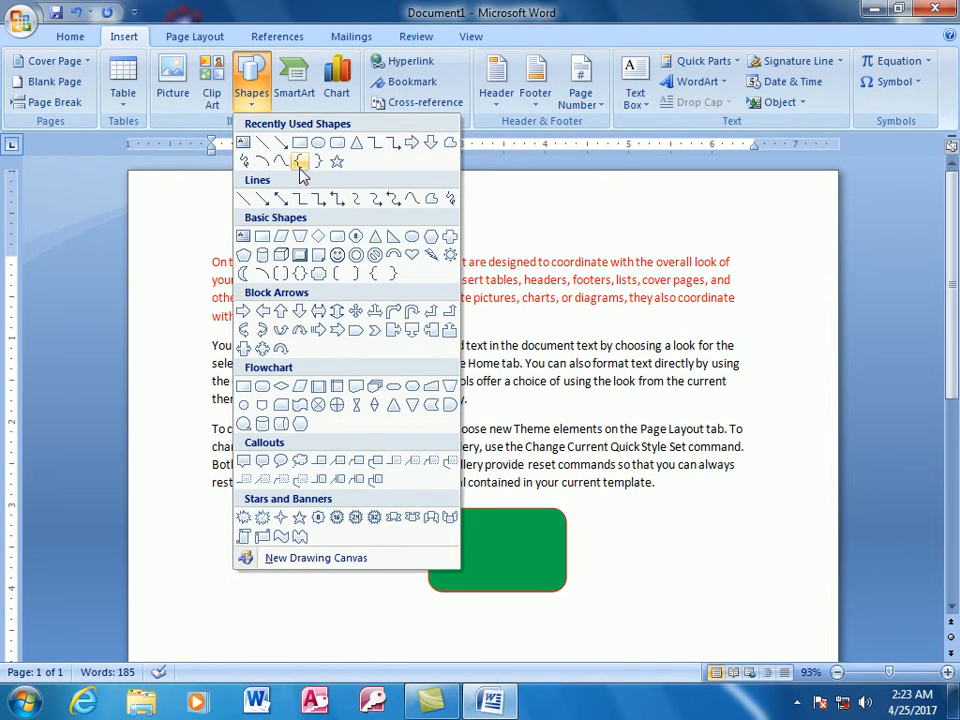
left_click(300, 146)
left_click_drag(247, 538, 347, 606)
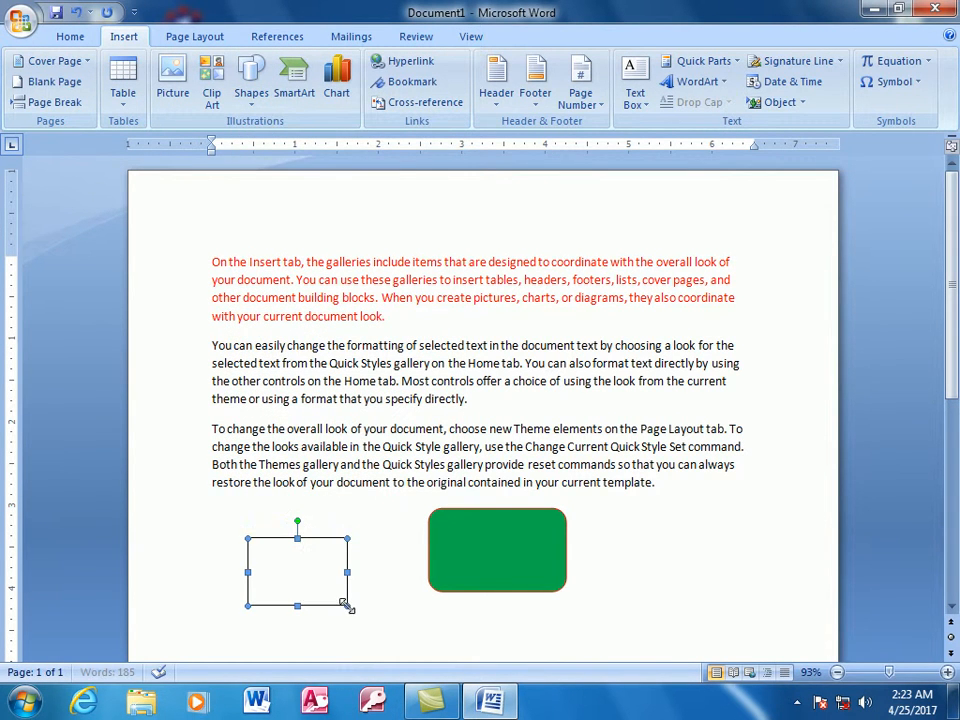
- Choose a green font color with the plain rectangle selected
left_click(72, 38)
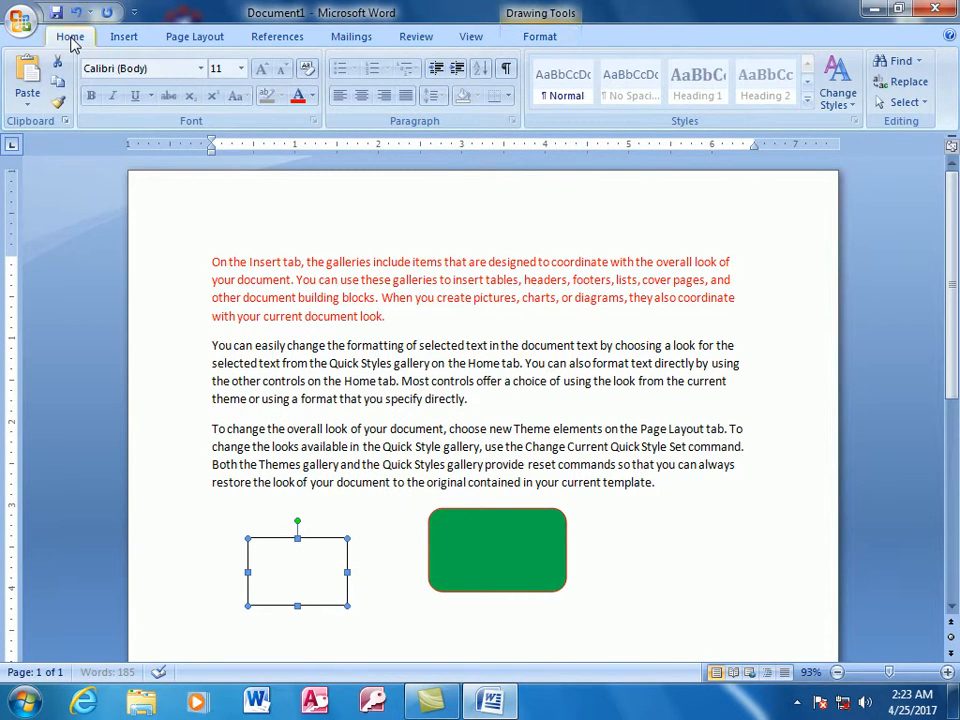
left_click(313, 96)
left_click(362, 261)
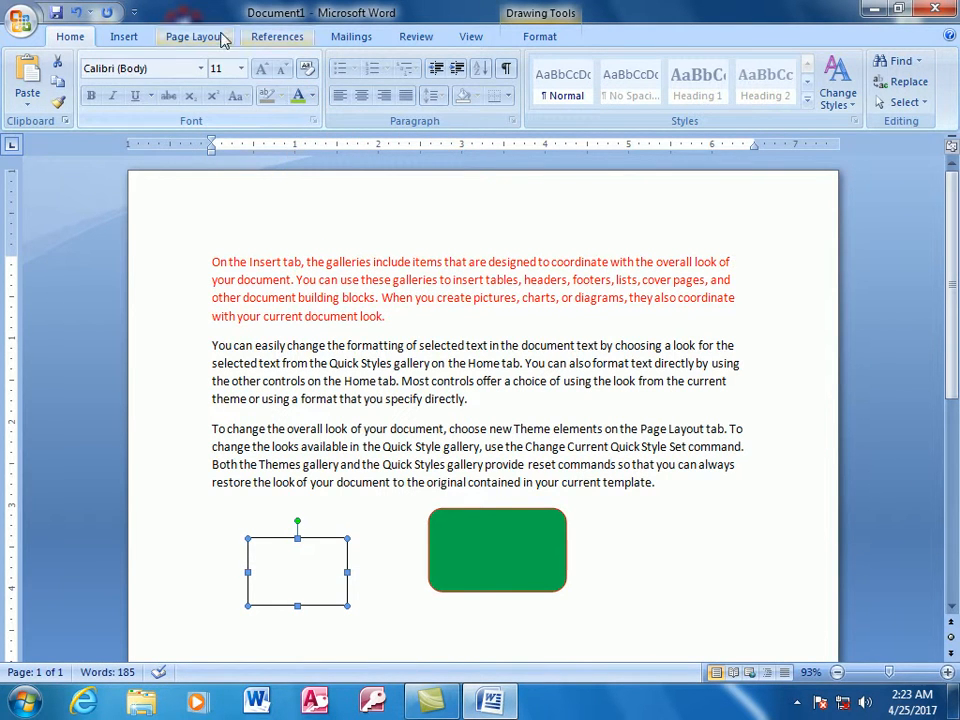
- Apply the built-in Flow theme colors with the plain rectangle selected
left_click(172, 42)
left_click(58, 61)
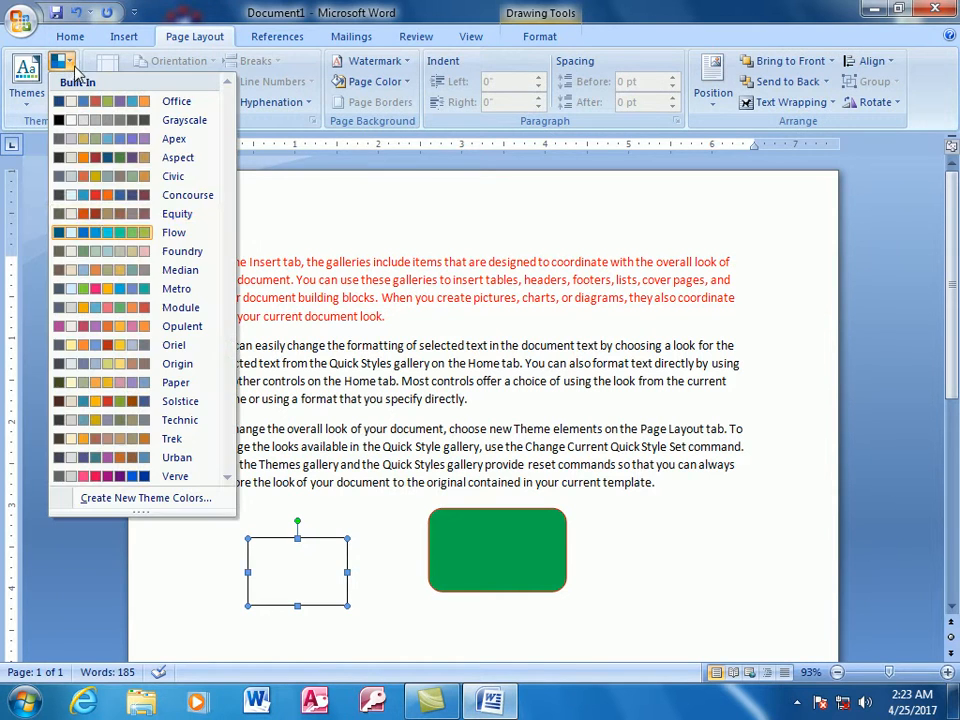
left_click(110, 240)
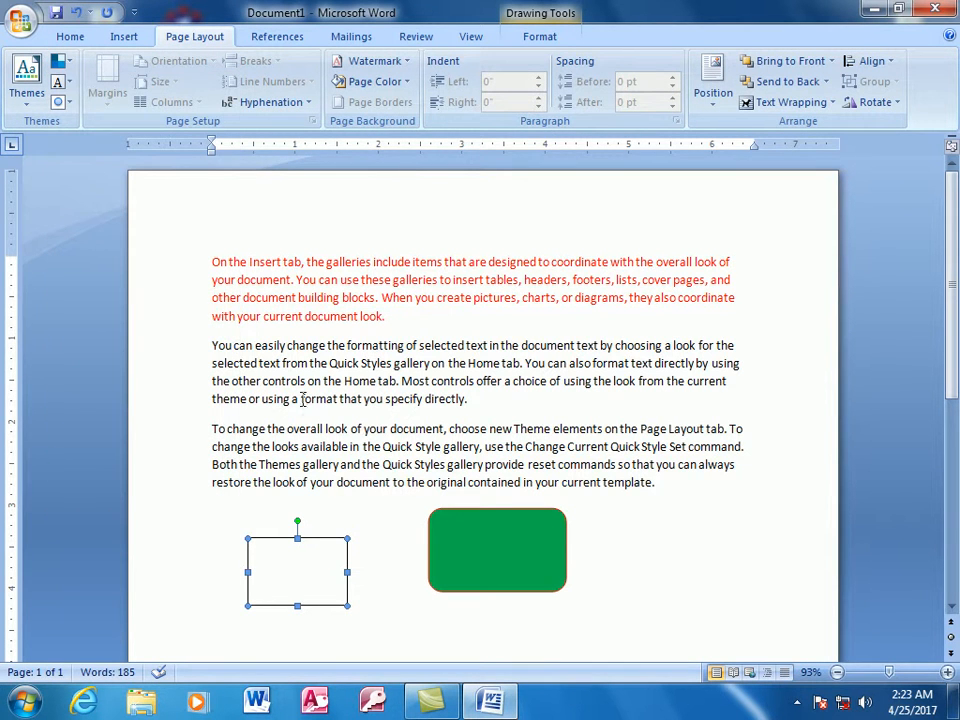
- Look at the two shapes up close and check the built-in theme fonts without applying one
left_click_drag(889, 672, 899, 672)
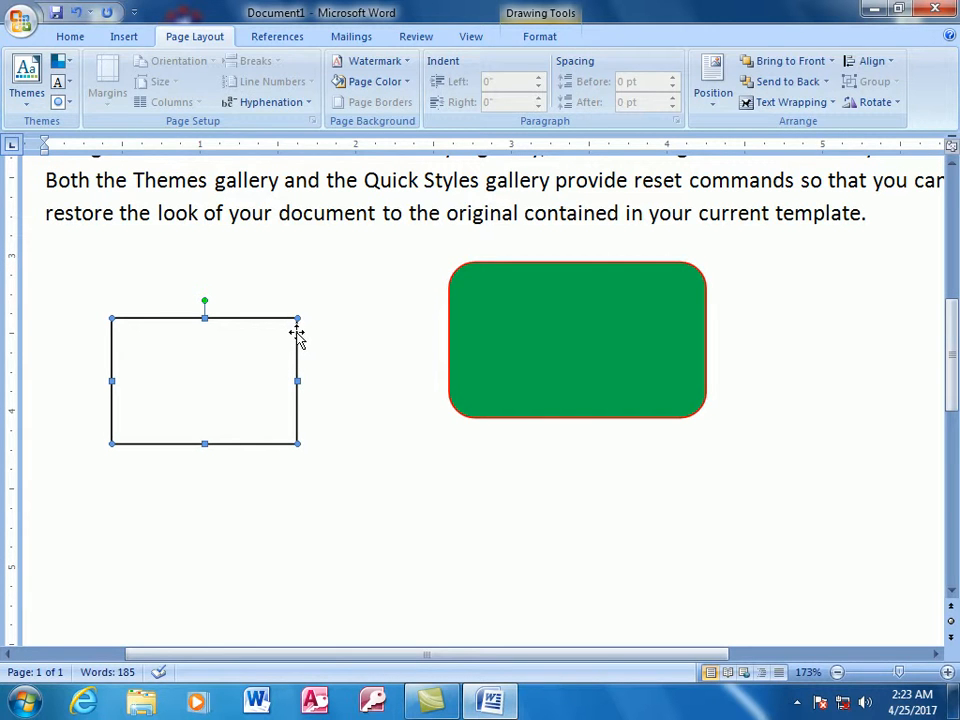
left_click(66, 86)
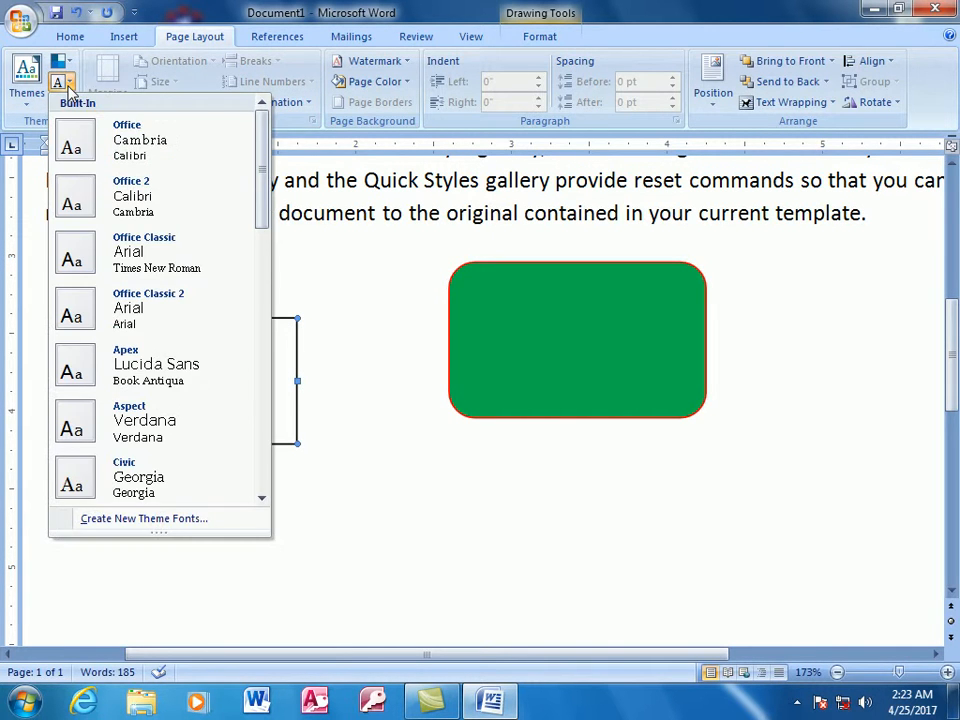
left_click(341, 241)
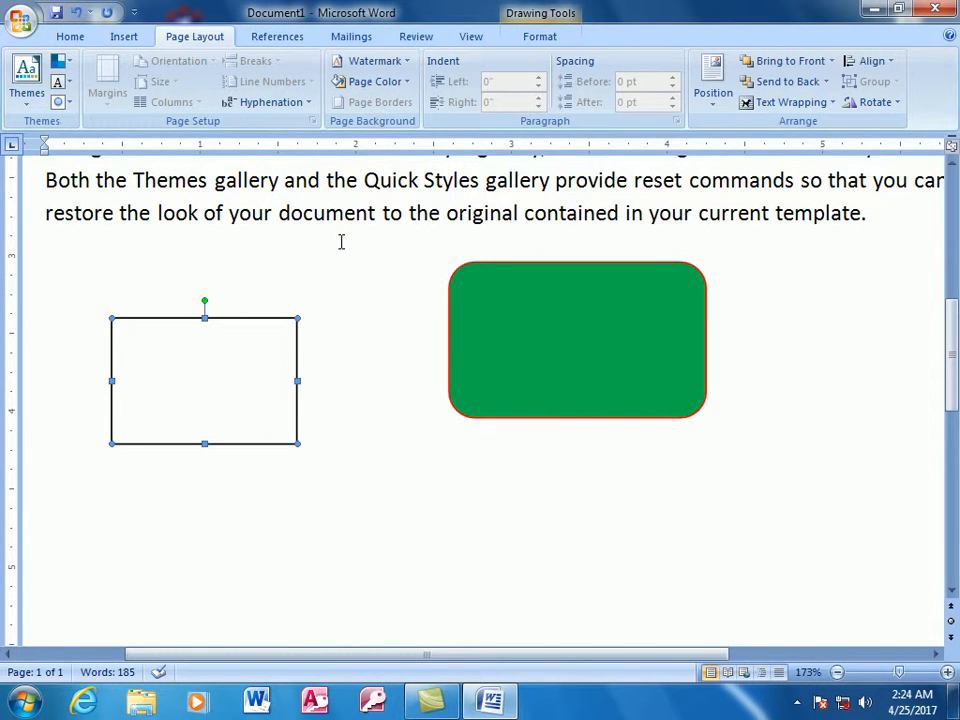
- Undo the shape insertions, their formatting and the accompanying theme color changes
key("ctrl+z")
key("ctrl+z")
key("ctrl+z")
key("ctrl+z")
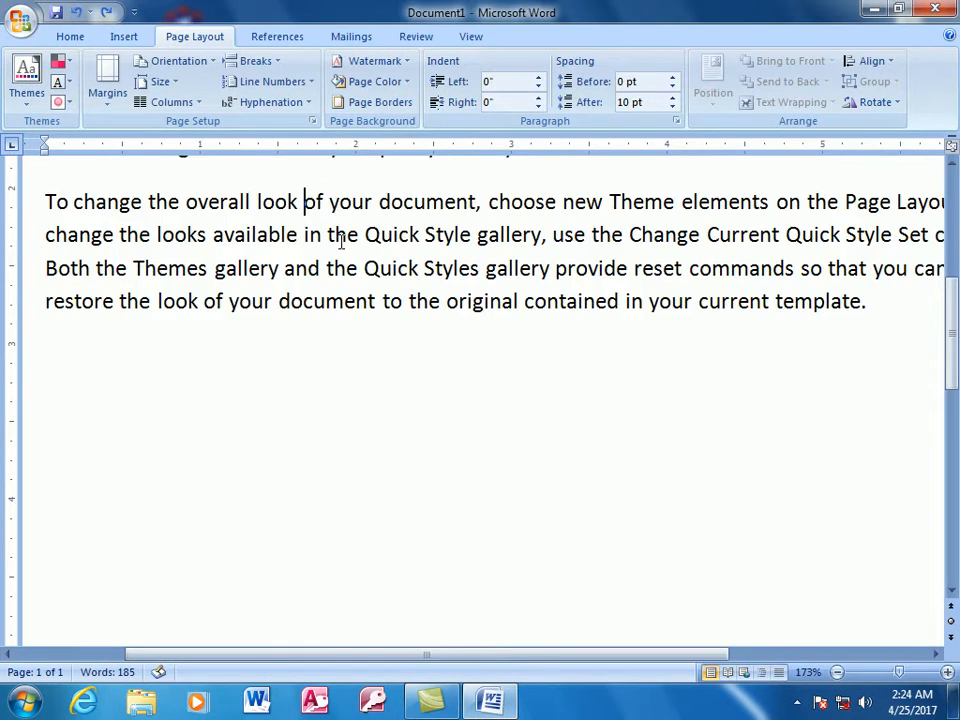
- Look through the built-in theme colors and preview the built-in theme fonts on the text without applying any
scroll(341, 241, "up", 3)
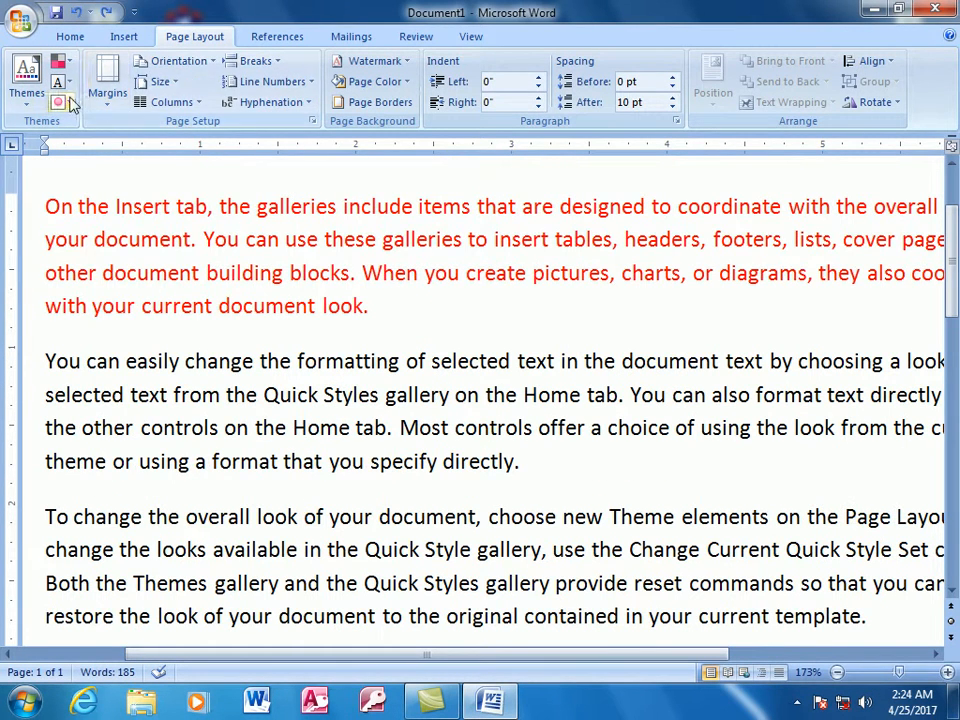
left_click(70, 62)
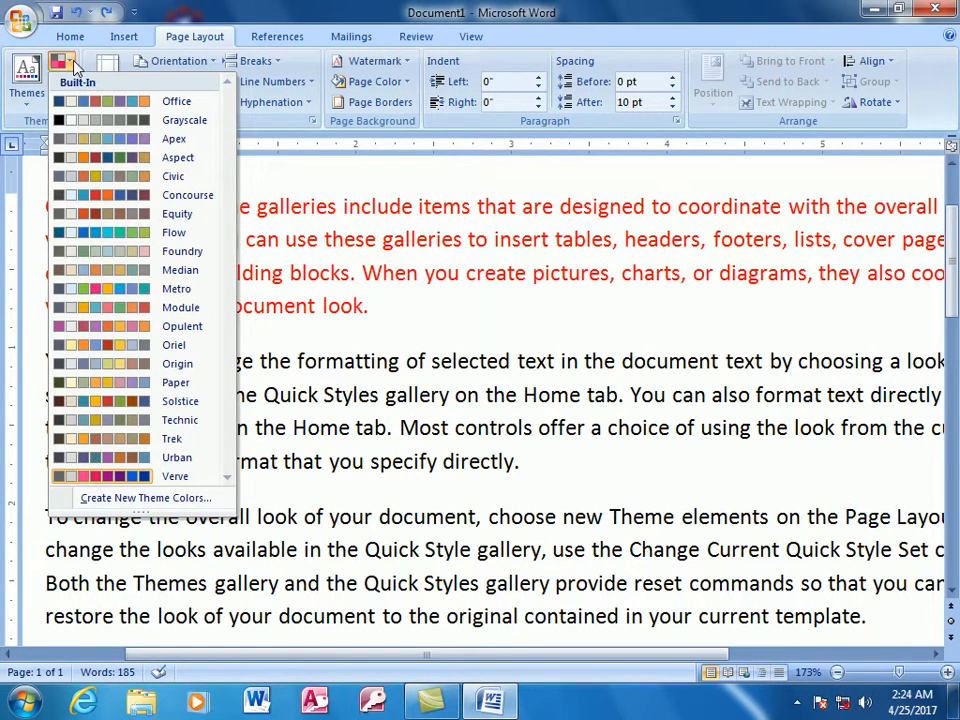
left_click(141, 6)
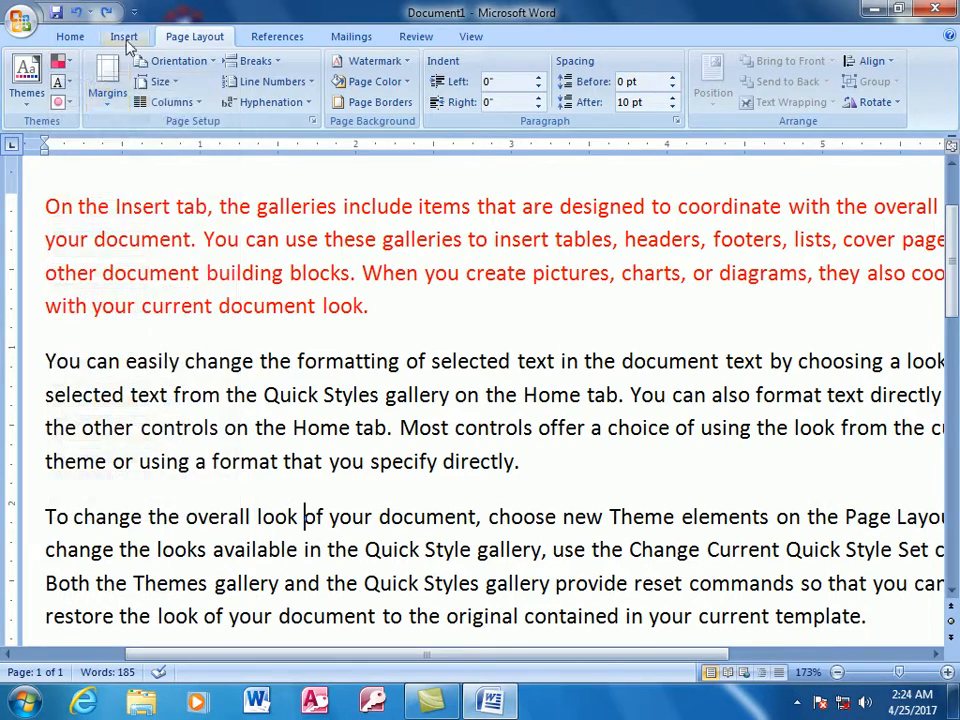
left_click(70, 84)
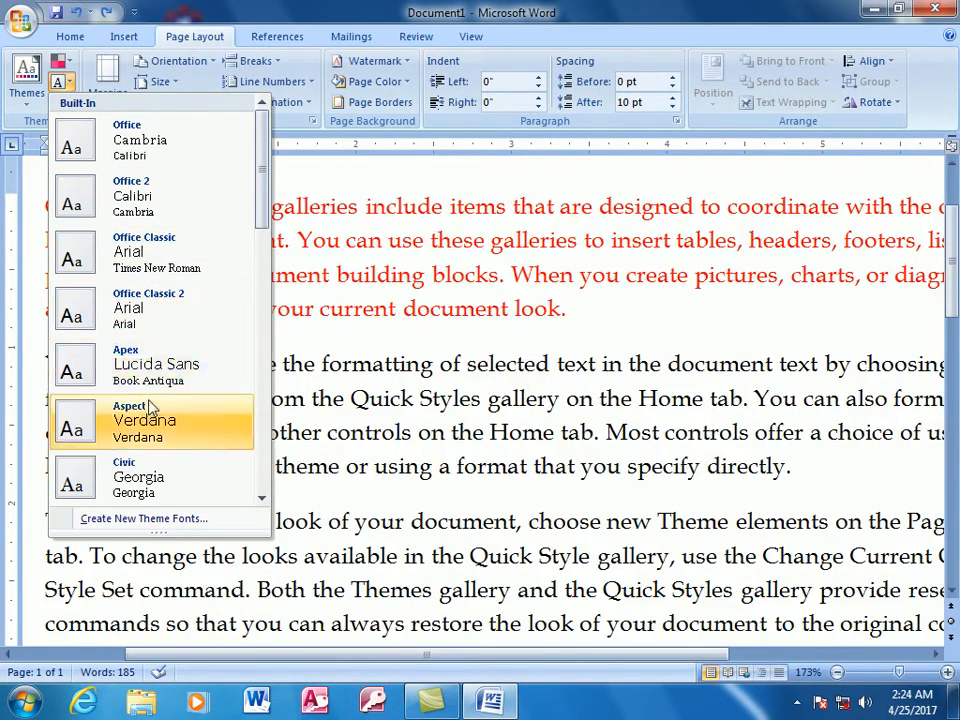
scroll(150, 478, "down", 5)
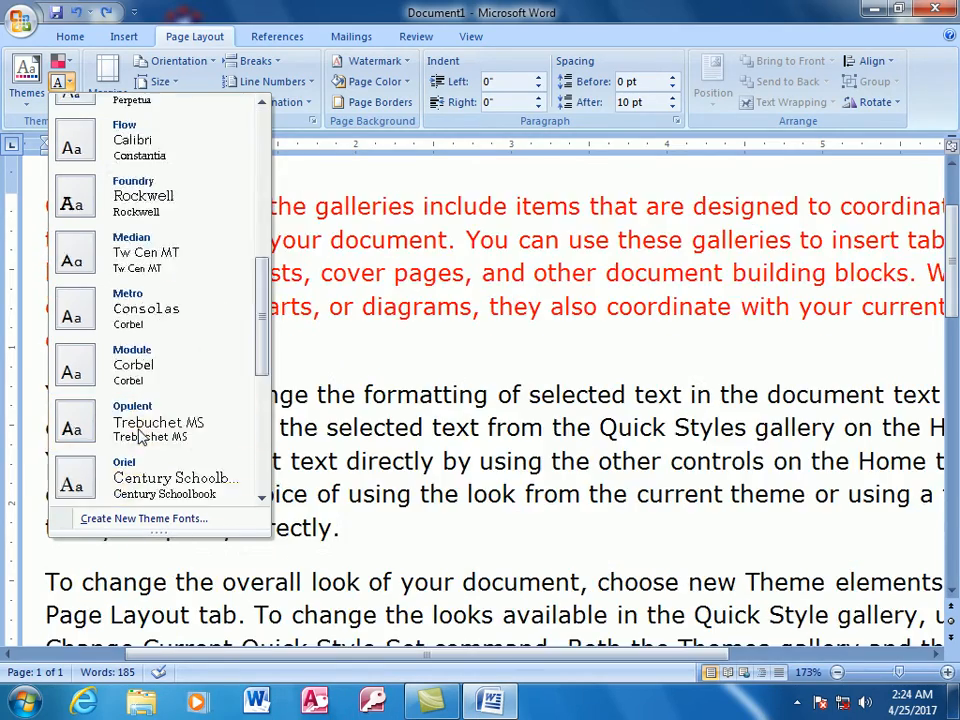
scroll(145, 440, "down", 2)
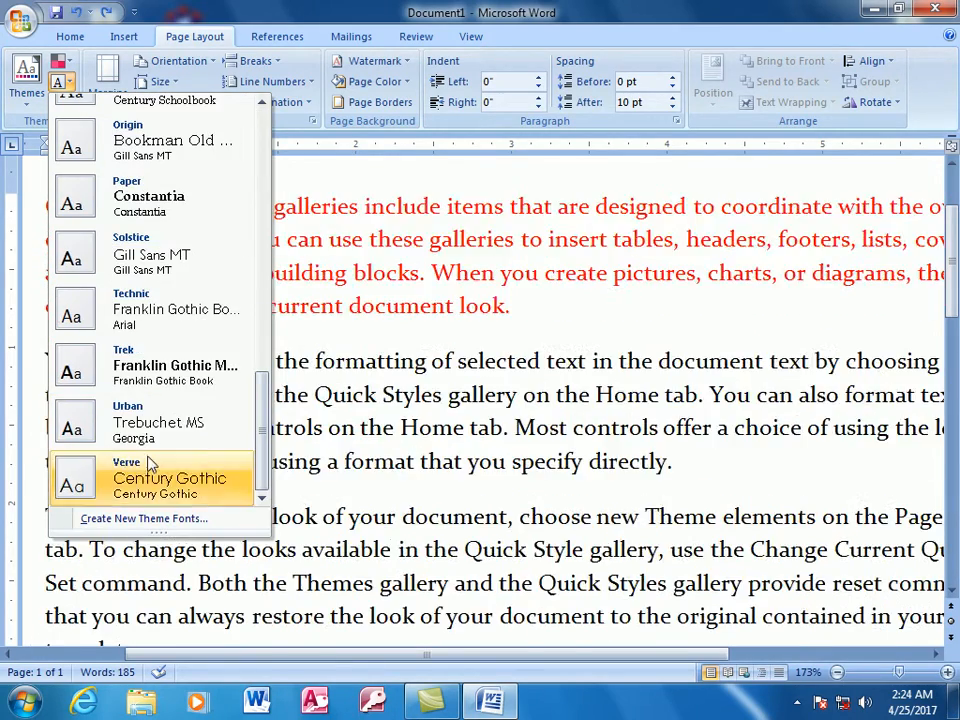
left_click(310, 287)
- Apply the built-in Paper theme effects and replace them with the Oriel theme effects
left_click(58, 102)
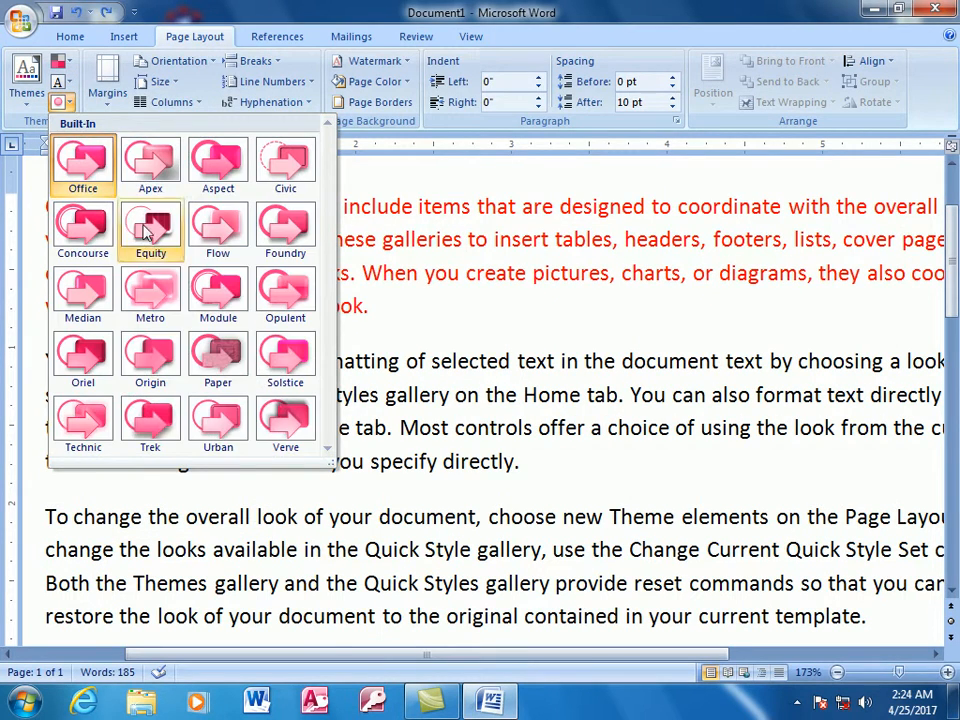
left_click(220, 352)
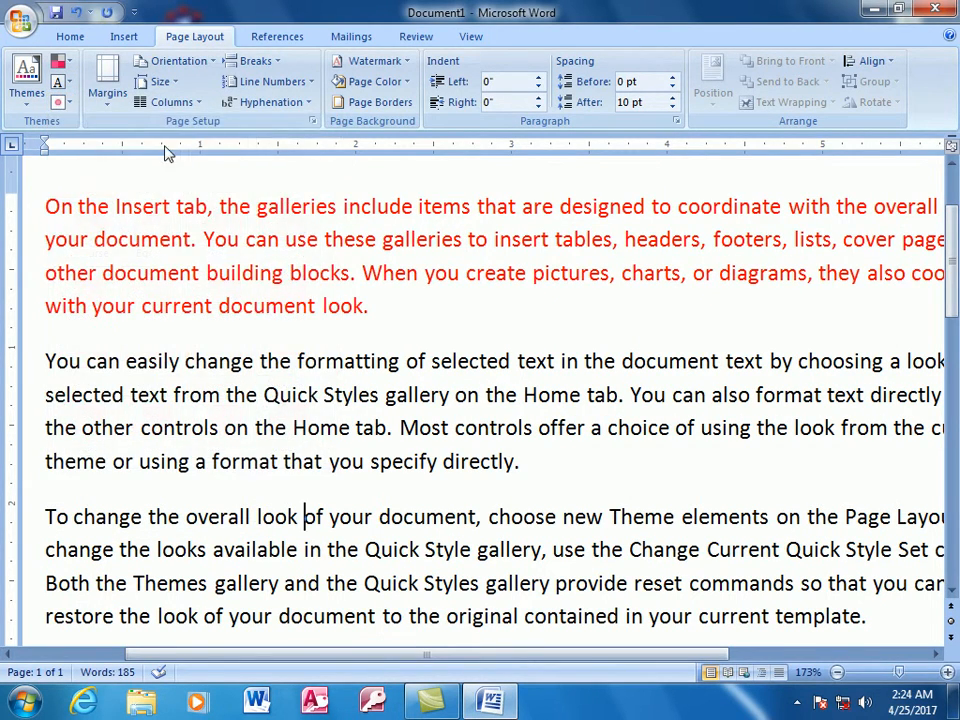
left_click(58, 102)
left_click(110, 258)
- Look through the built-in theme effects, themes, theme fonts and theme colors without applying any
left_click(58, 102)
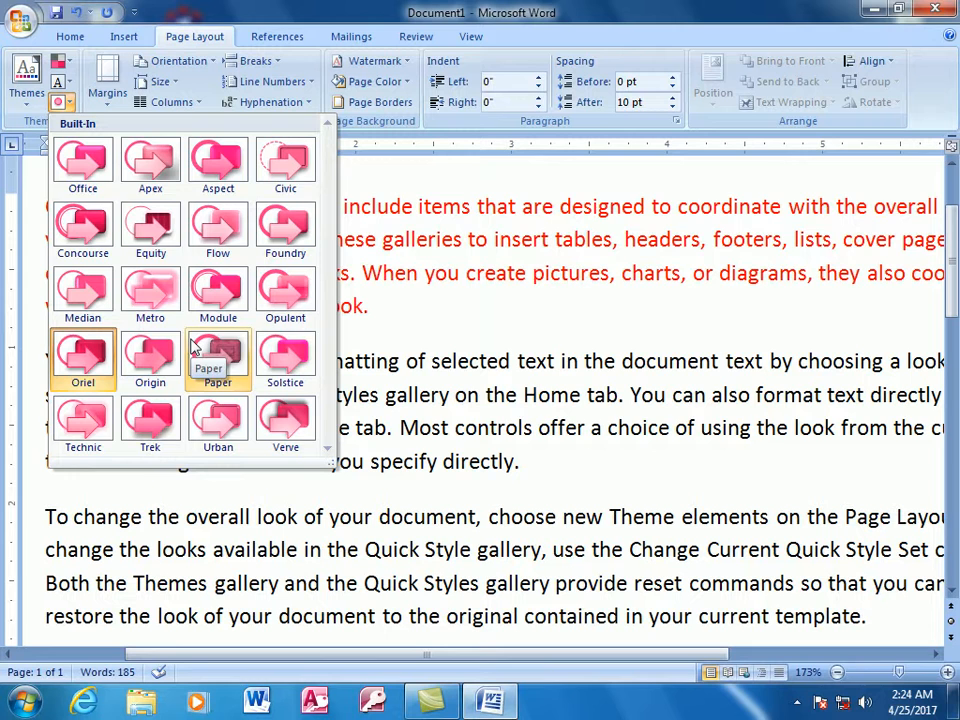
left_click(25, 80)
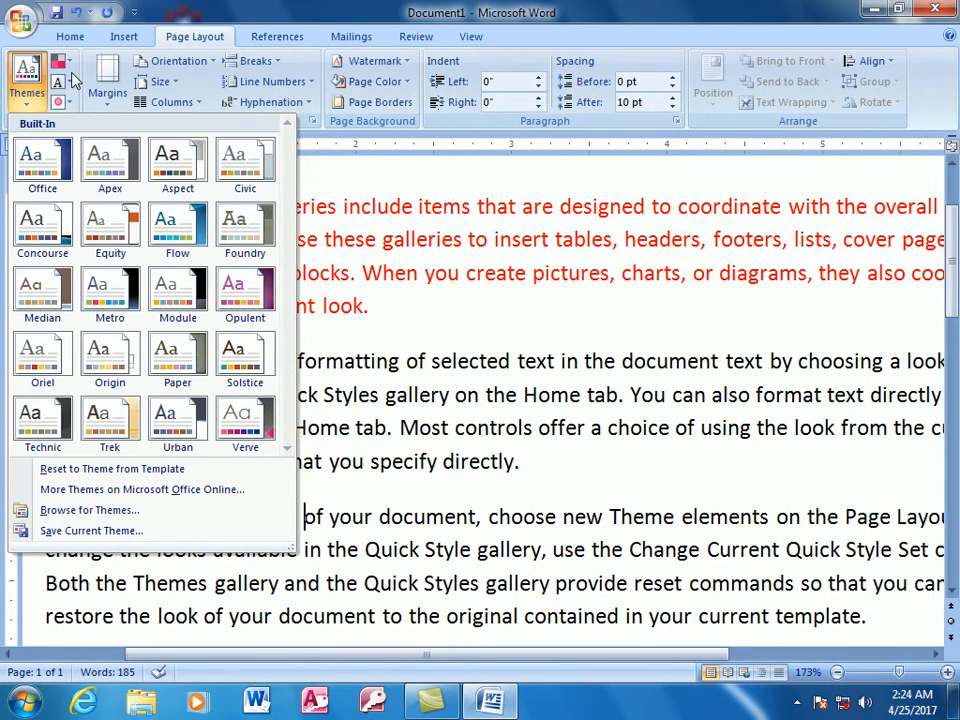
left_click(64, 81)
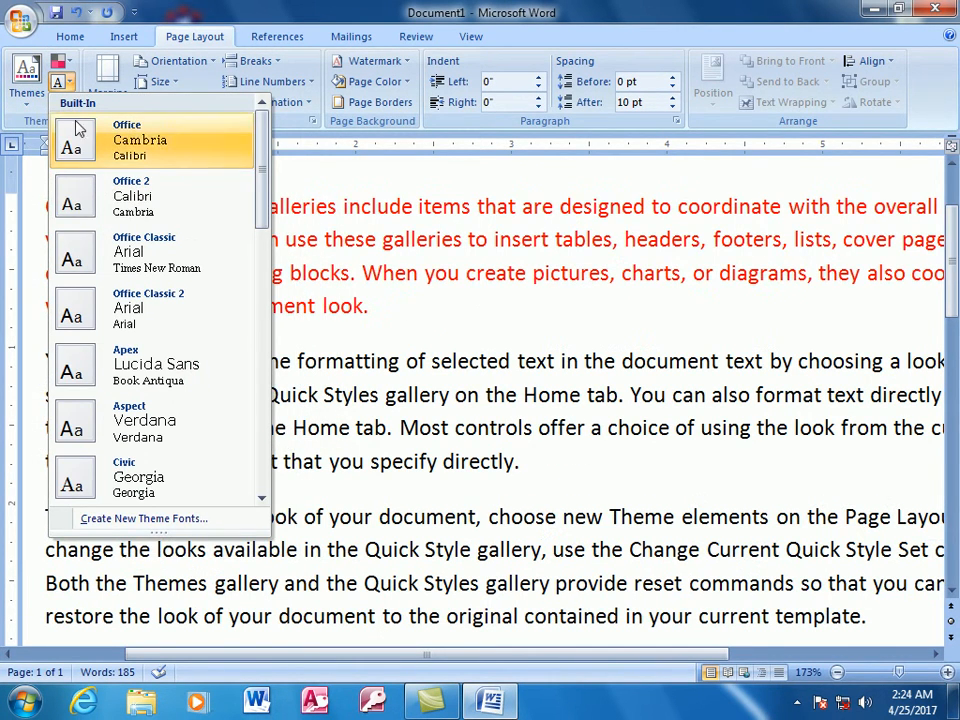
left_click(26, 75)
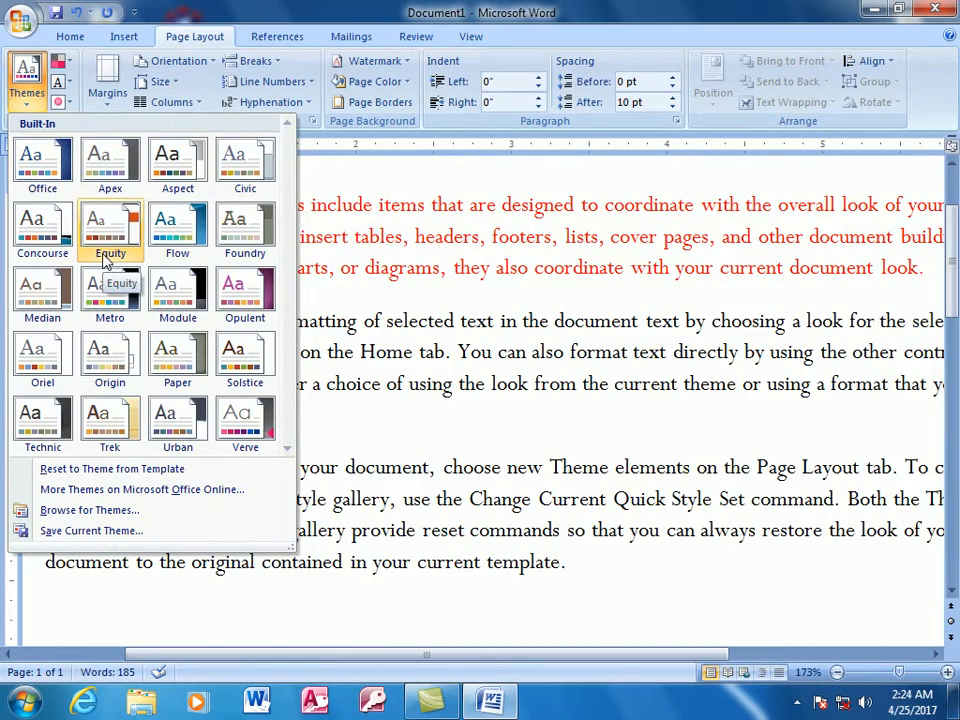
left_click(304, 572)
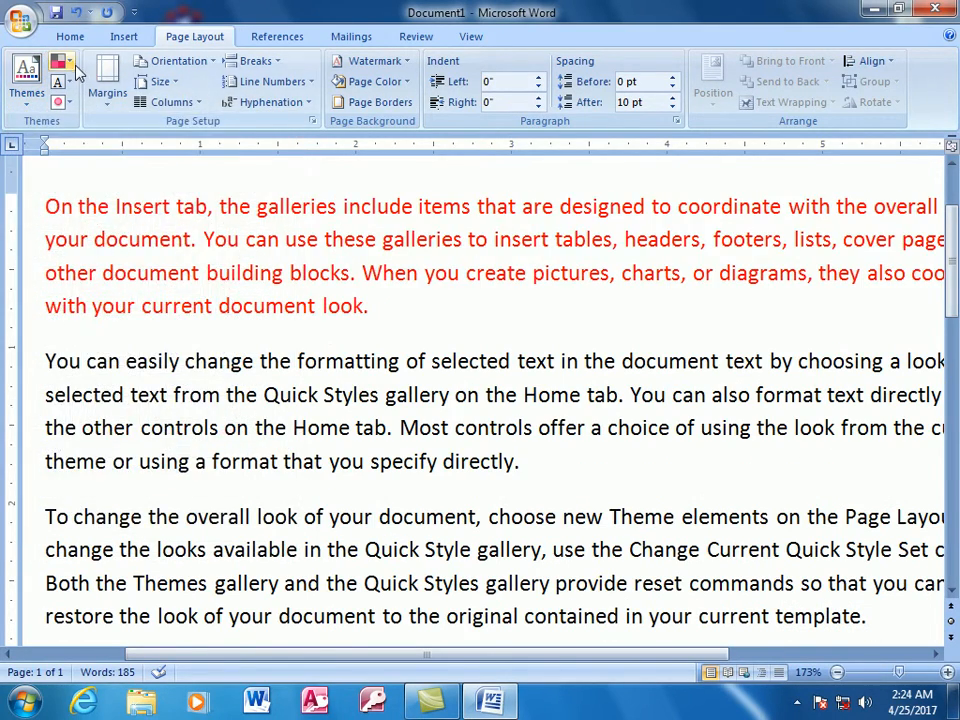
left_click(72, 63)
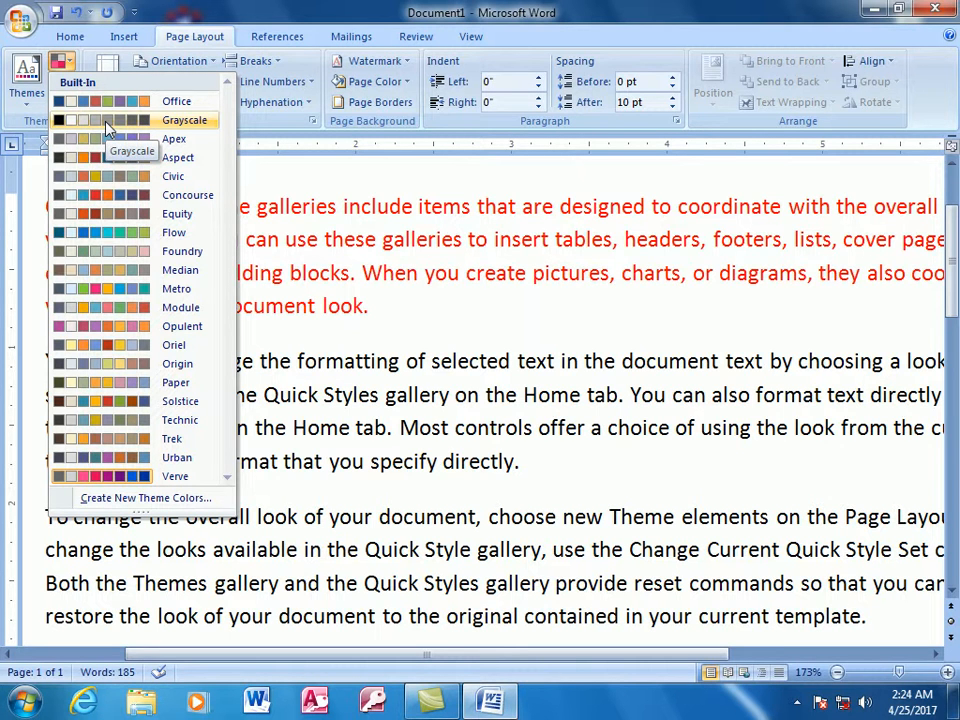
left_click(362, 279)
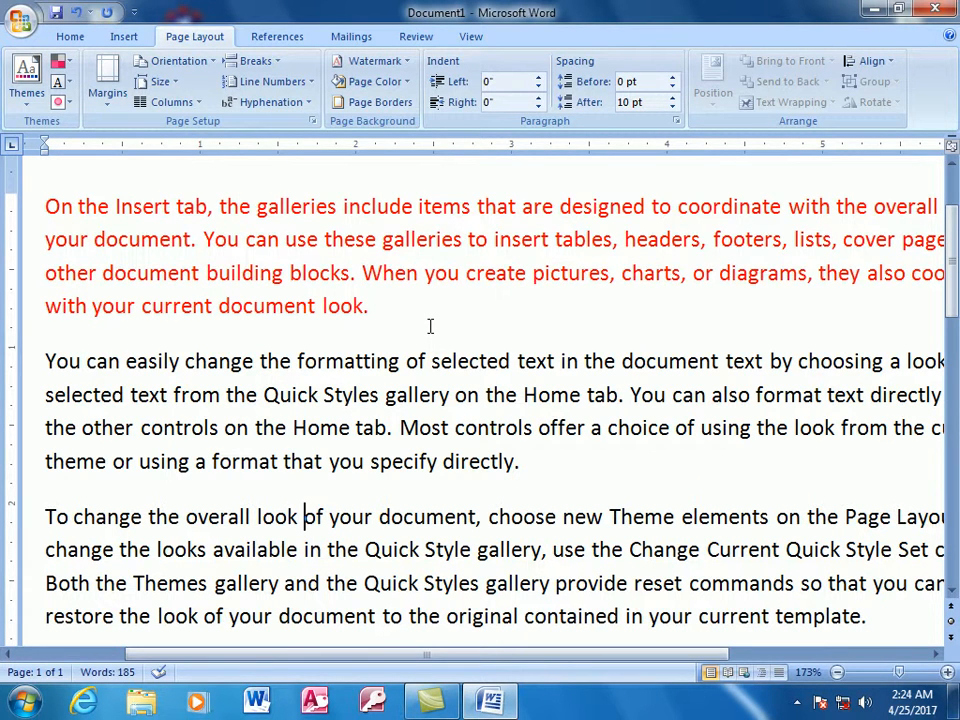
- Look through the margin presets and the Margins, Paper and Layout settings of the custom margins dialog without changing anything
left_click_drag(899, 672, 892, 672)
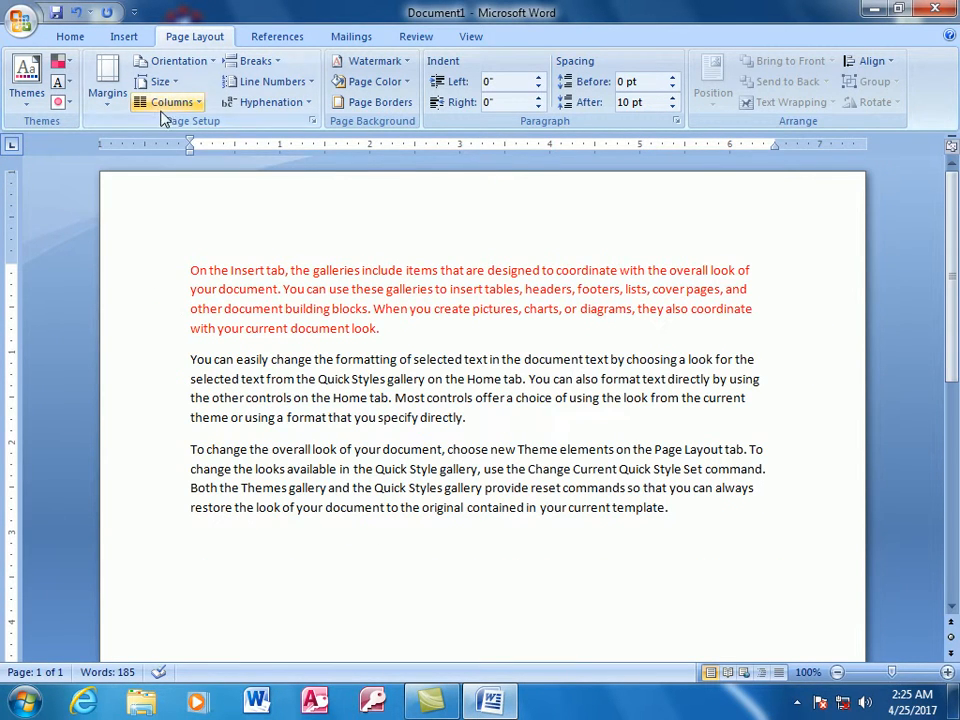
left_click(109, 98)
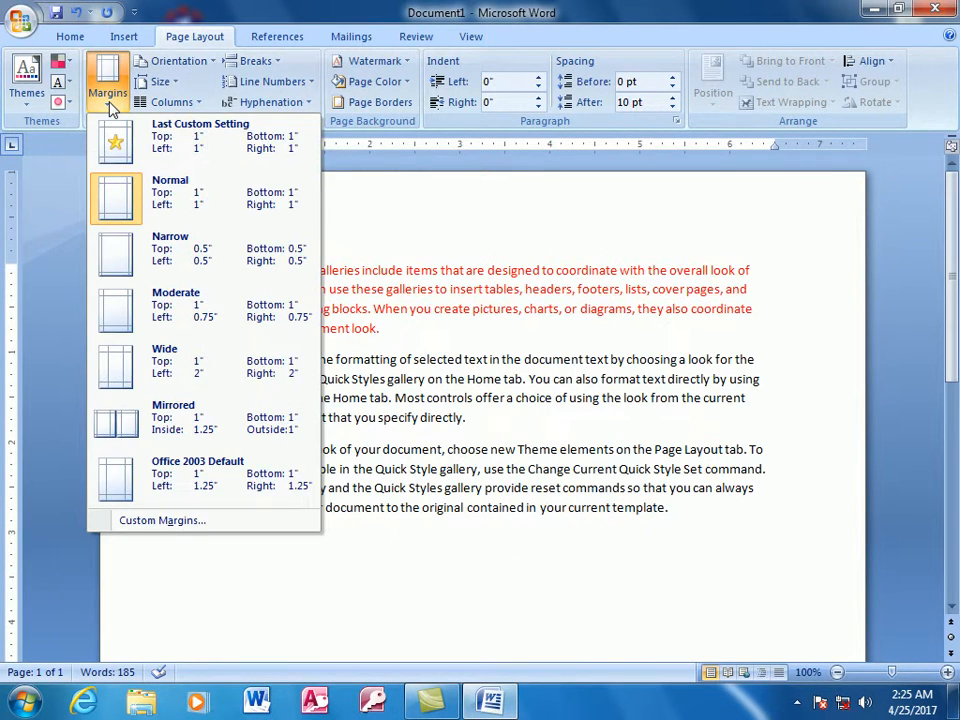
left_click(162, 520)
left_click_drag(533, 96, 366, 150)
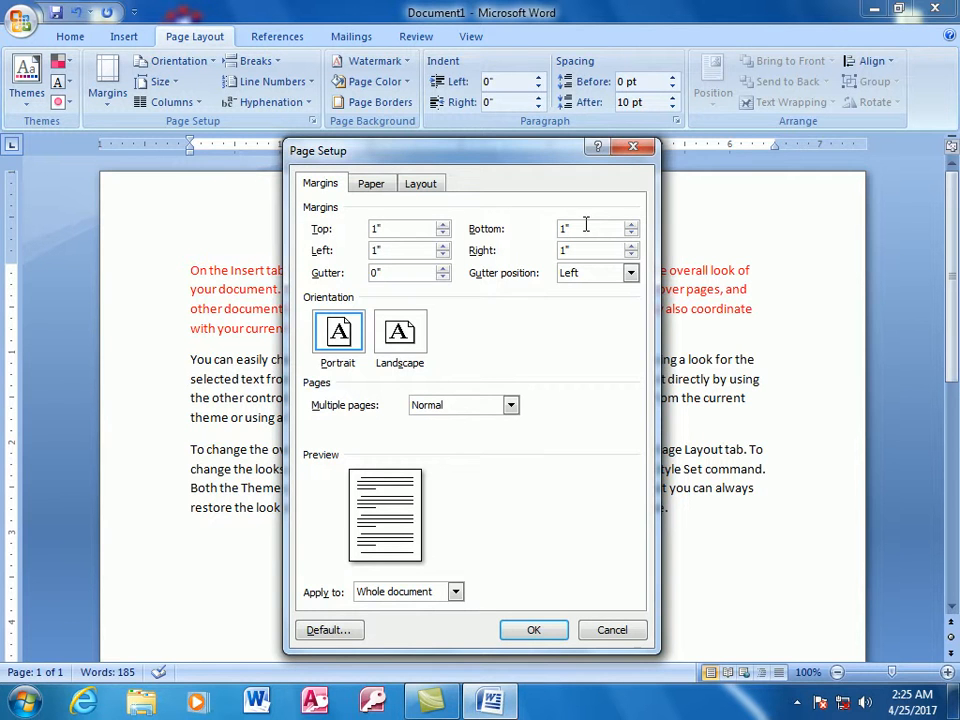
left_click(372, 186)
left_click(422, 186)
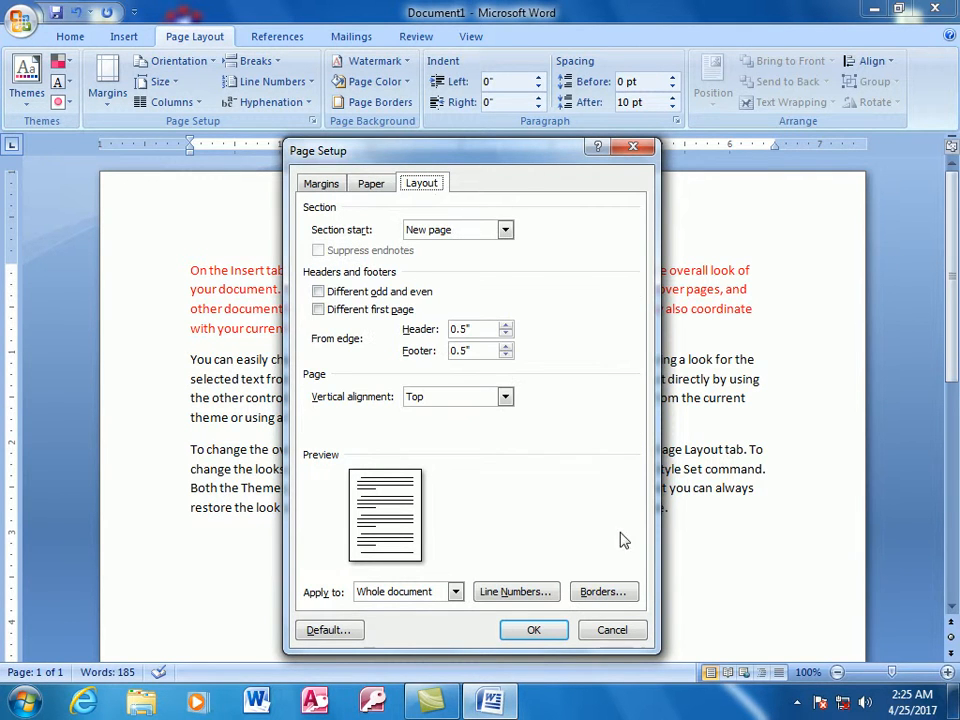
left_click(605, 630)
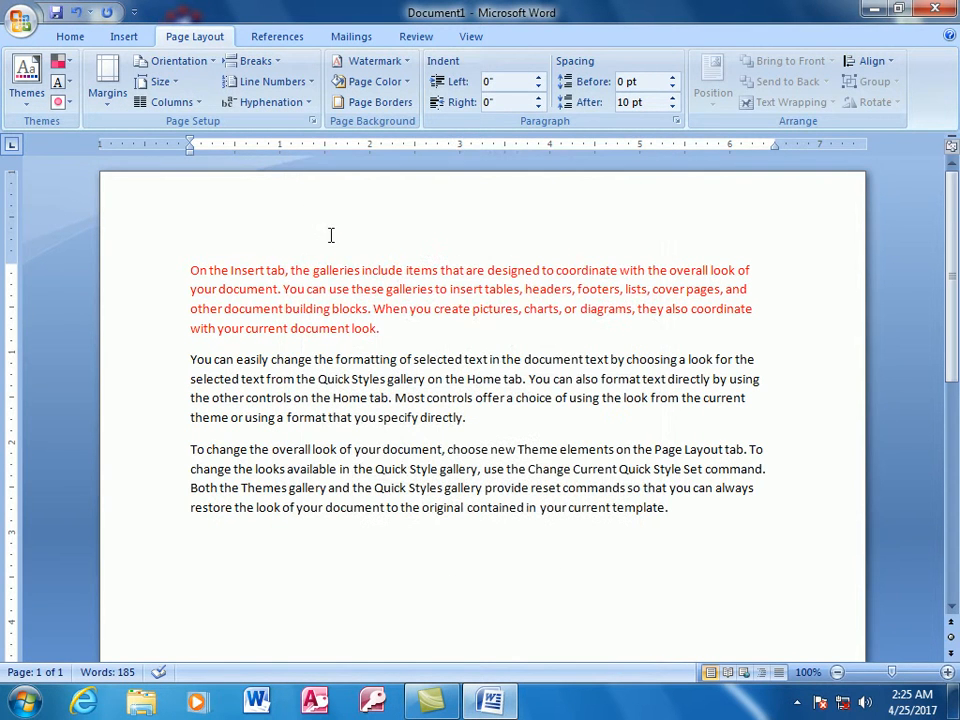
- Switch the page orientation to Landscape and return it to Portrait
left_click(214, 66)
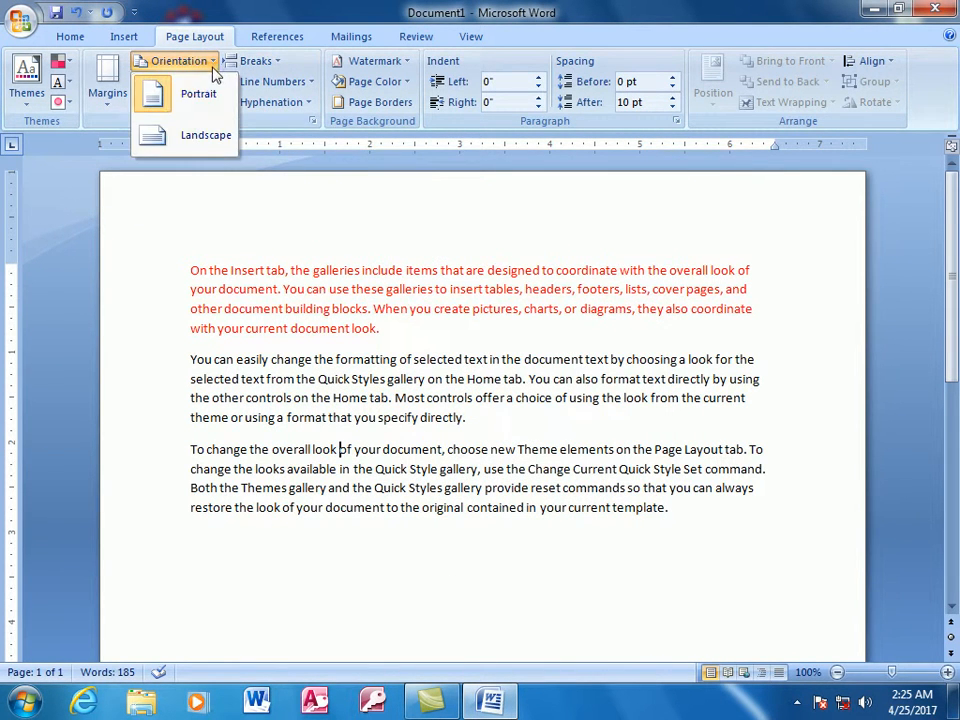
left_click(165, 135)
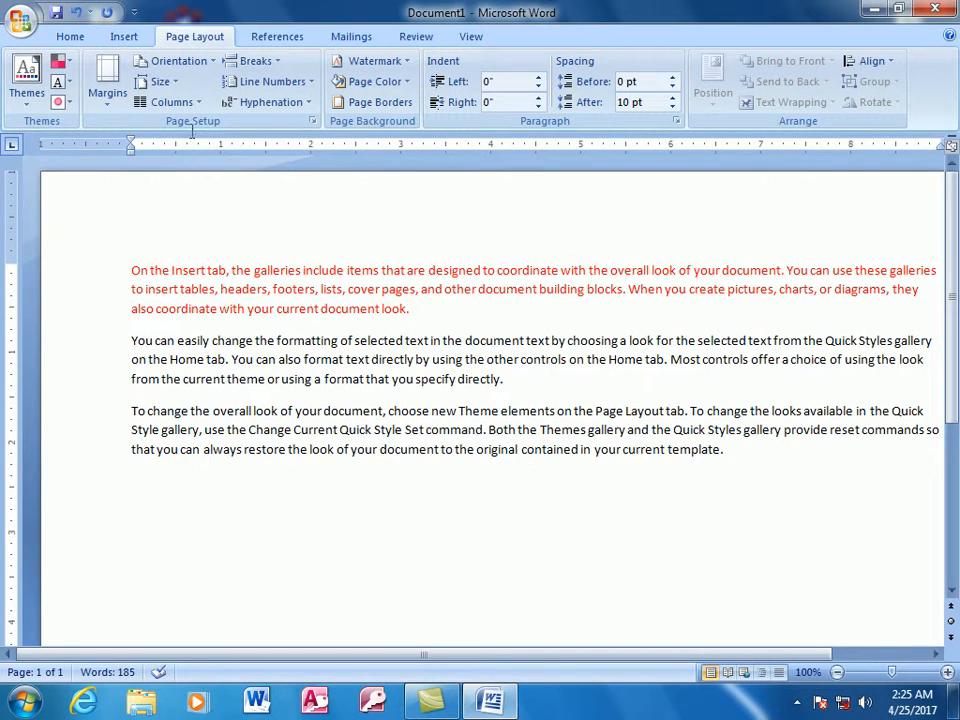
left_click_drag(891, 672, 869, 672)
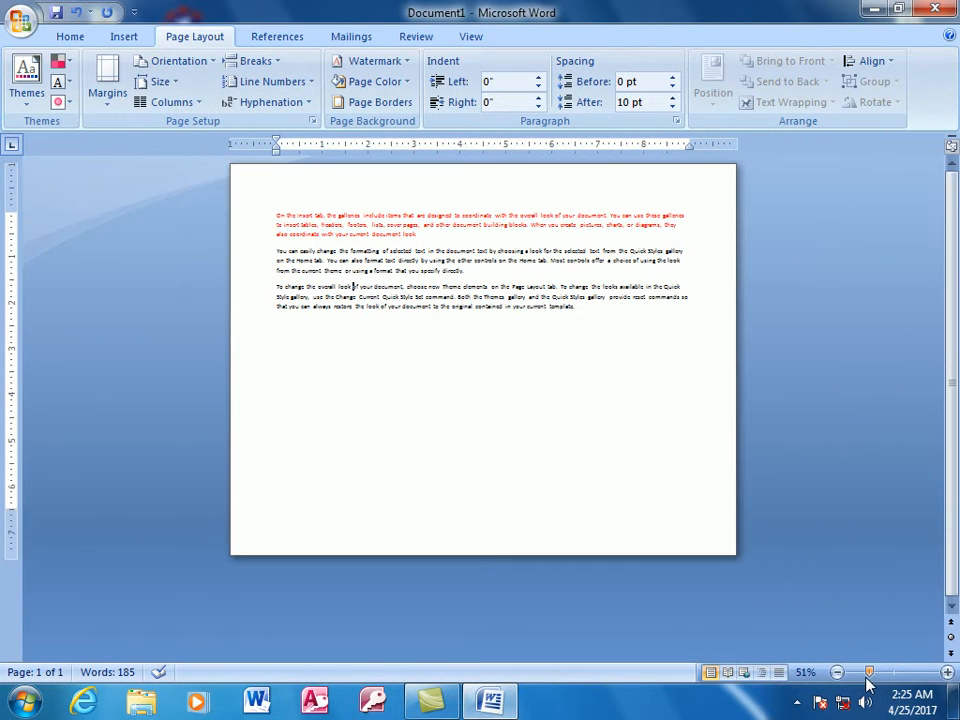
left_click(212, 66)
left_click(201, 95)
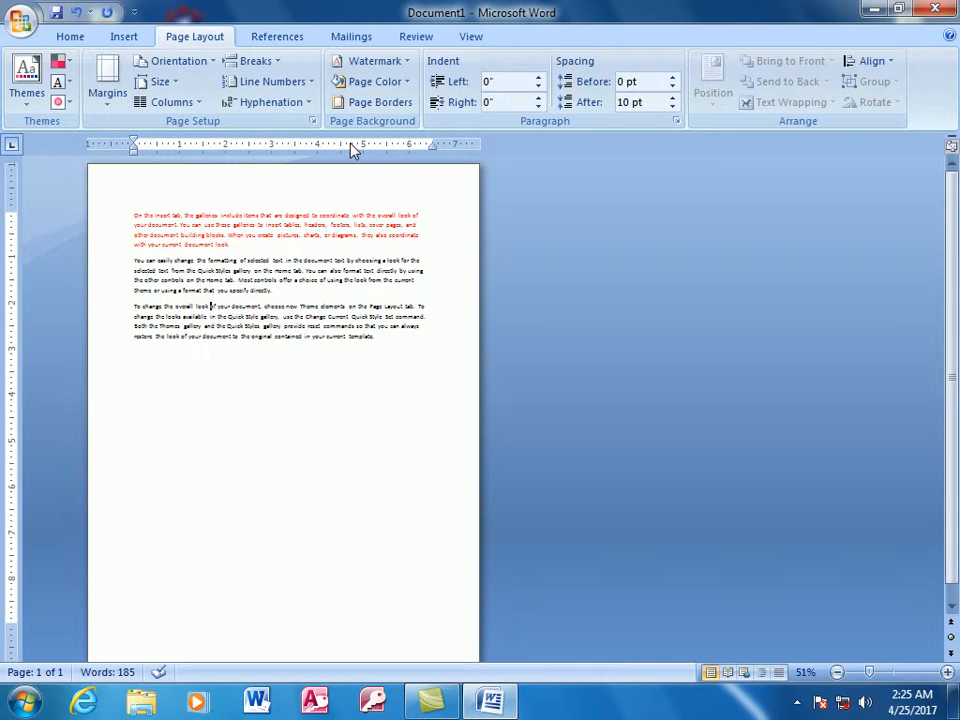
- Look through the preset paper sizes and the full paper size list in Page Setup without changing anything
left_click(176, 83)
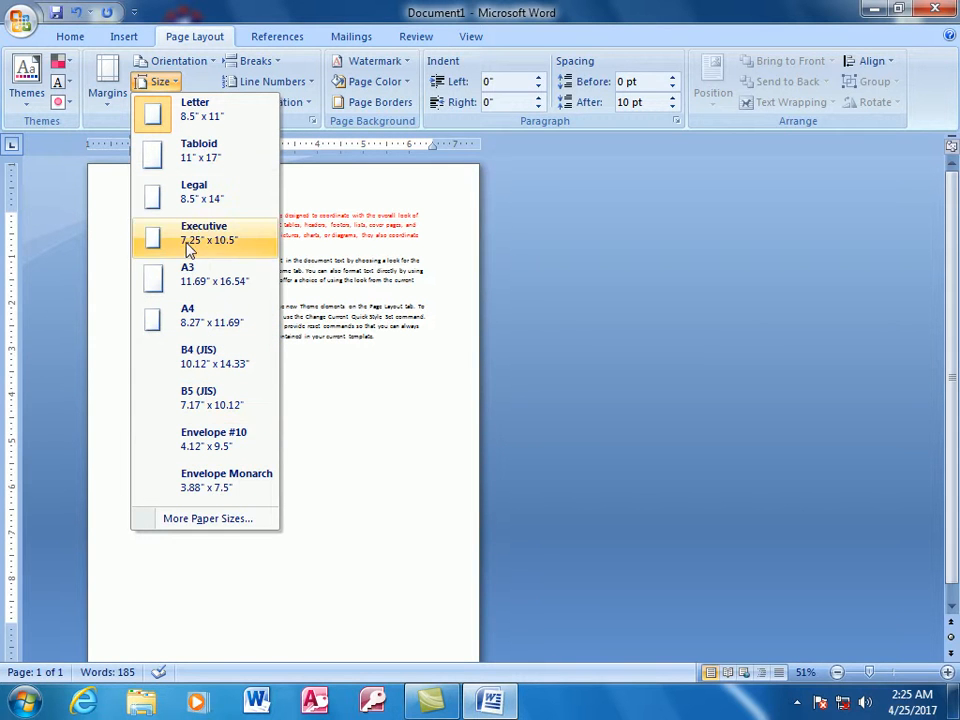
left_click(195, 518)
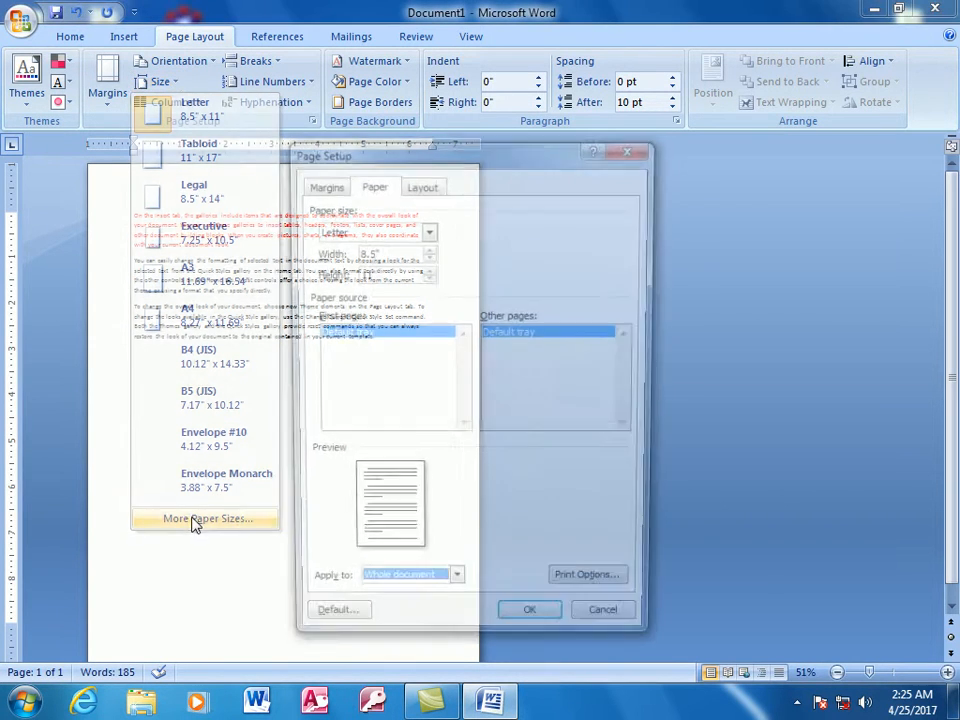
left_click(427, 230)
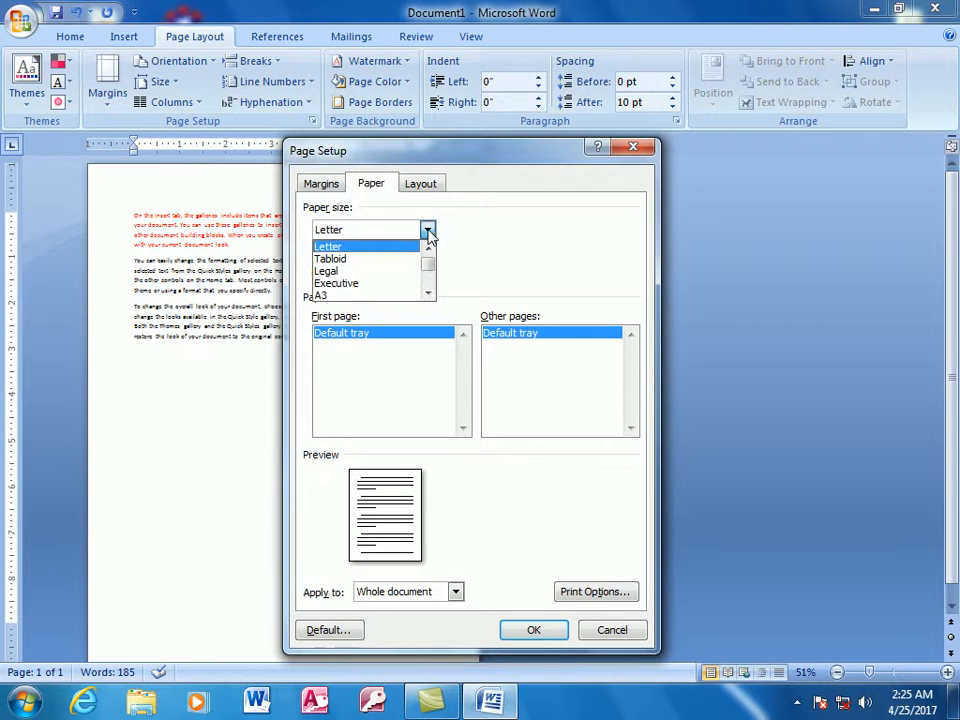
mouse_move(428, 270)
left_mouse_down()
mouse_move(429, 293)
mouse_move(430, 262)
left_mouse_up()
left_click(474, 258)
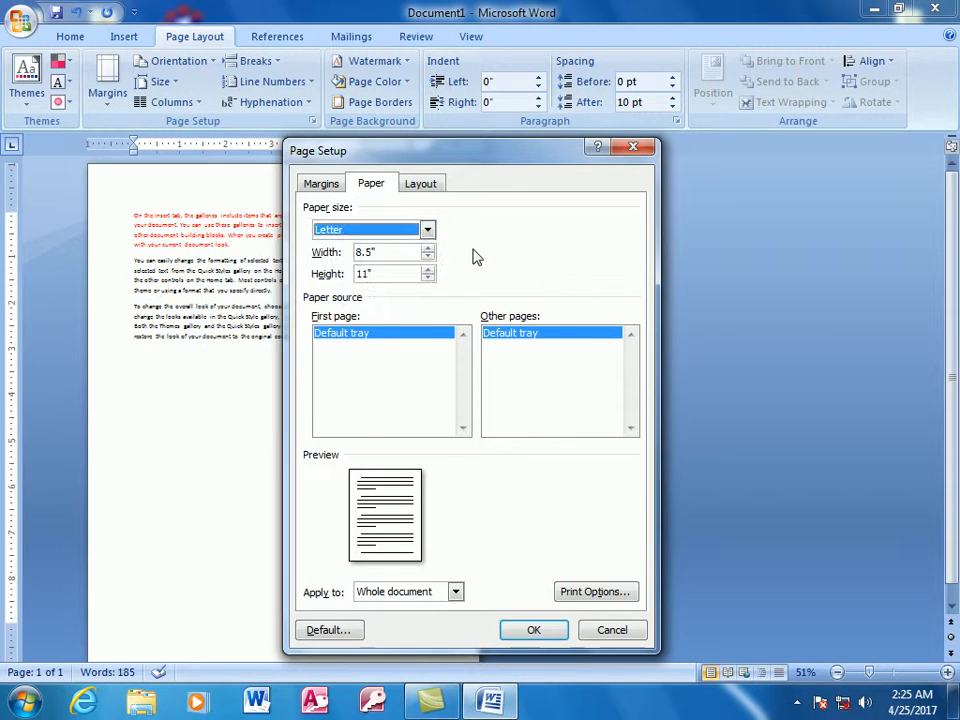
left_click(612, 630)
- Apply the A4, Tabloid and Envelope #10 paper sizes to the document in turn
left_click(165, 82)
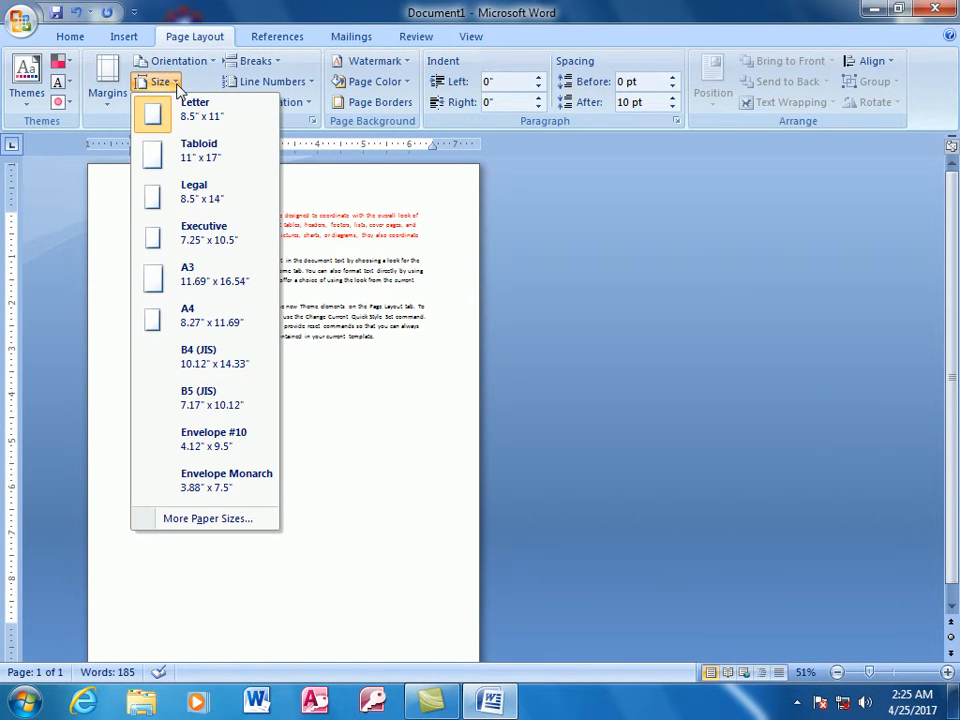
left_click(214, 318)
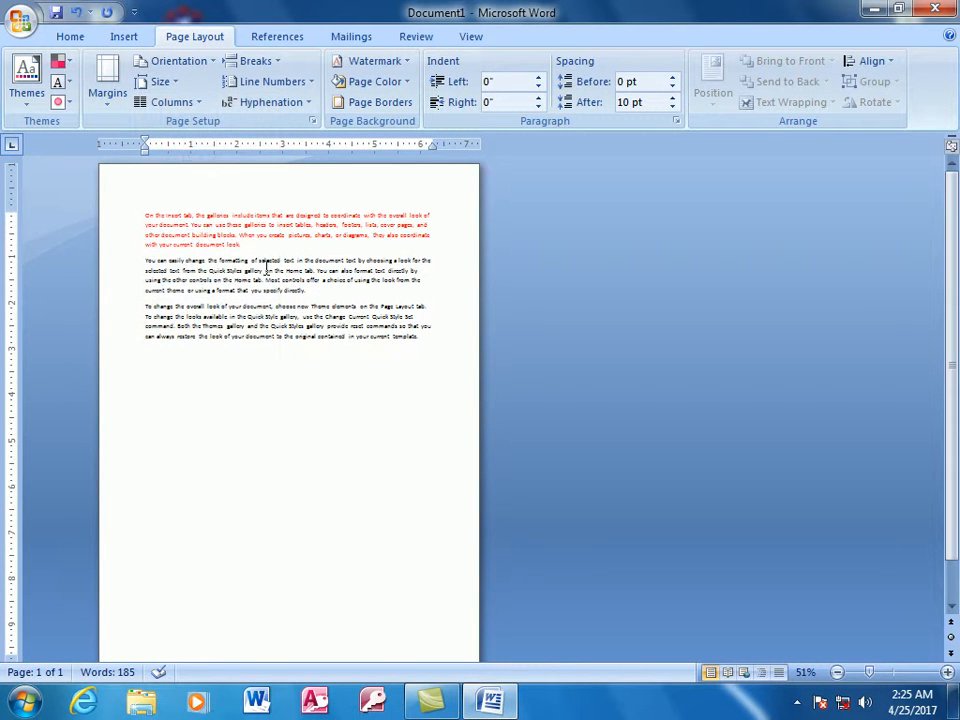
left_click(176, 82)
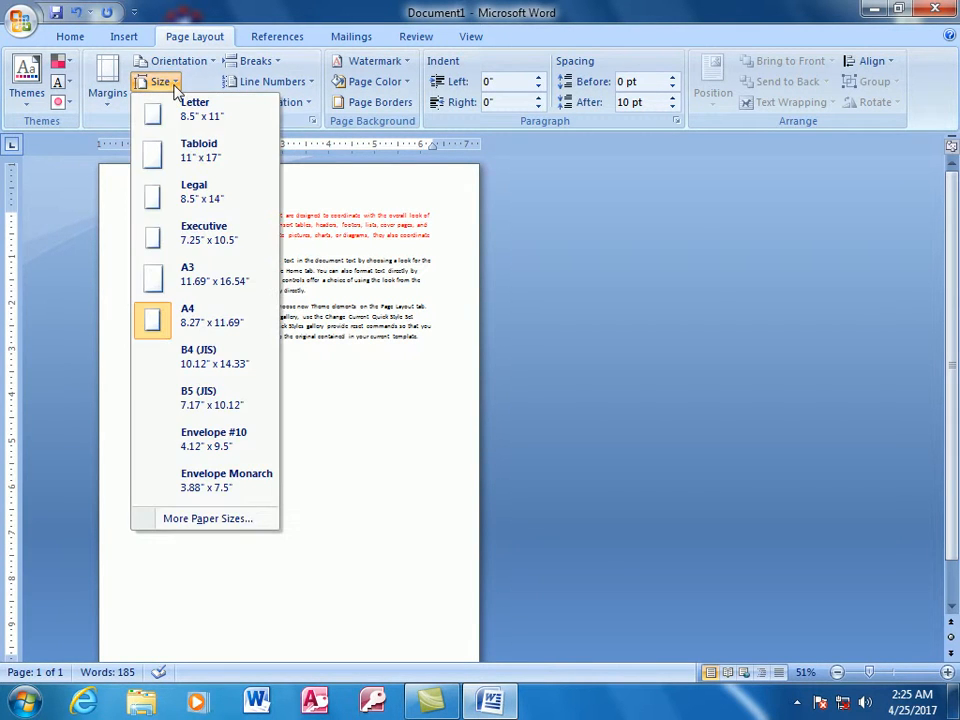
left_click(187, 153)
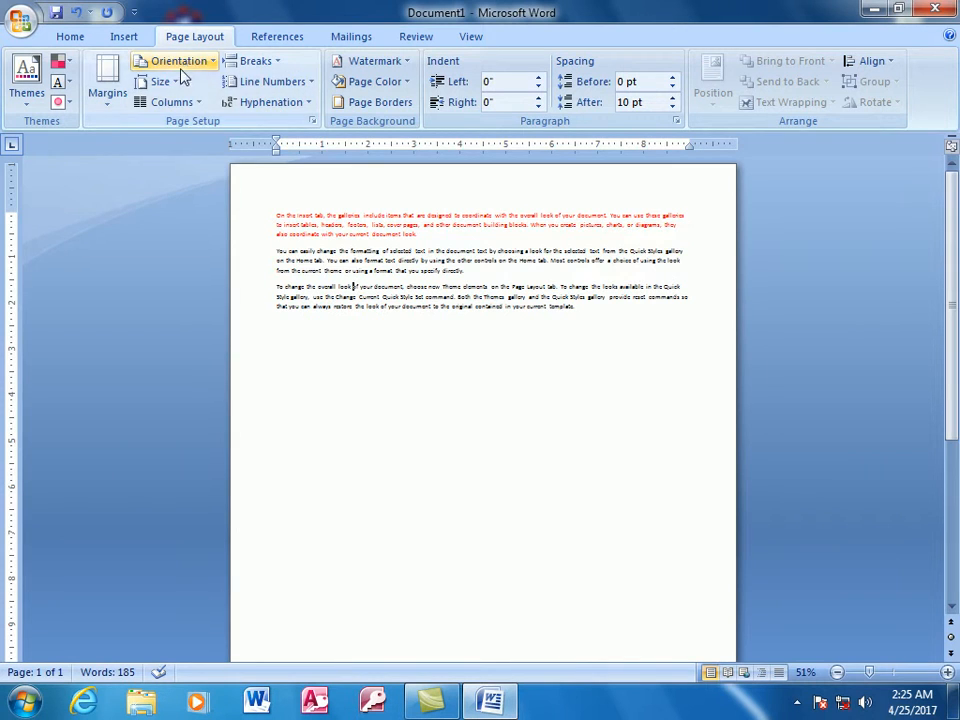
left_click(160, 81)
left_click(204, 432)
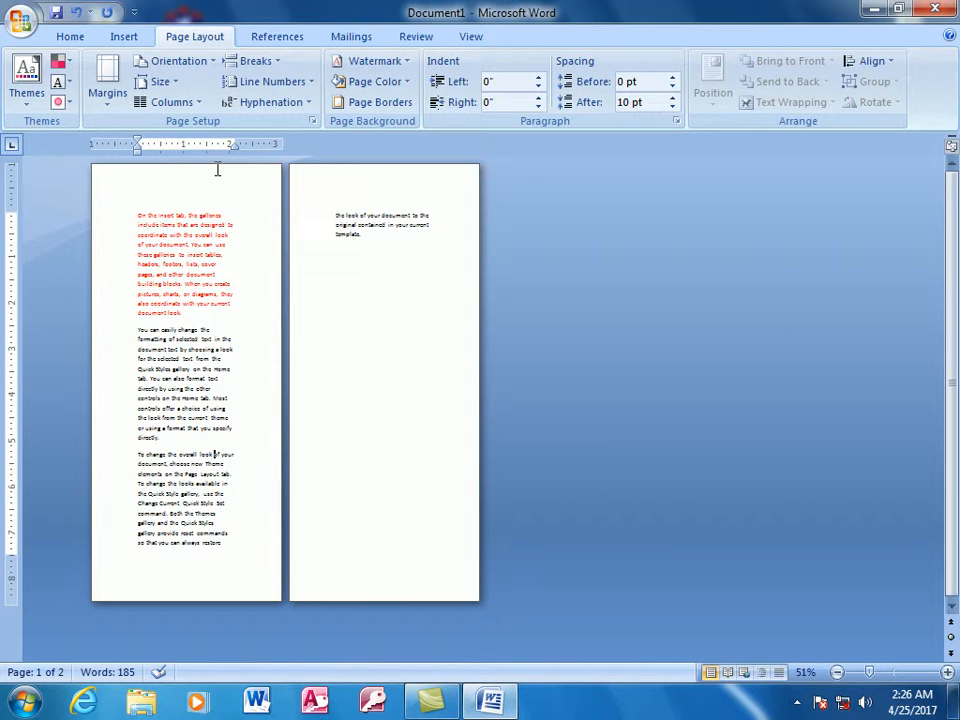
- Set the whole document's paper size to A4 through Page Setup and check the selected size among the presets
left_click(160, 81)
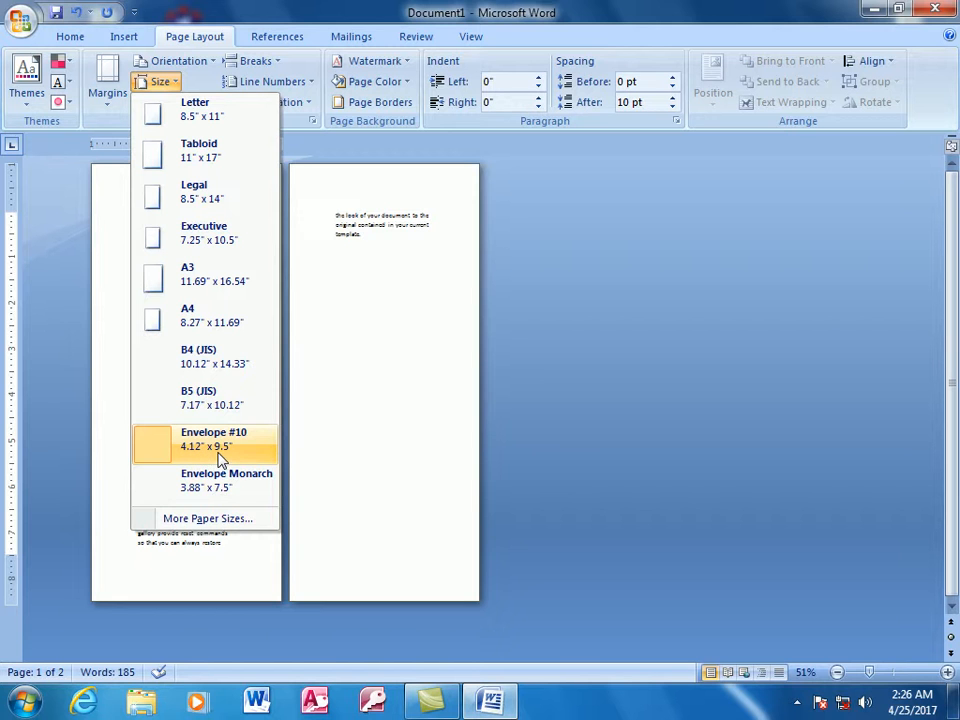
left_click(182, 522)
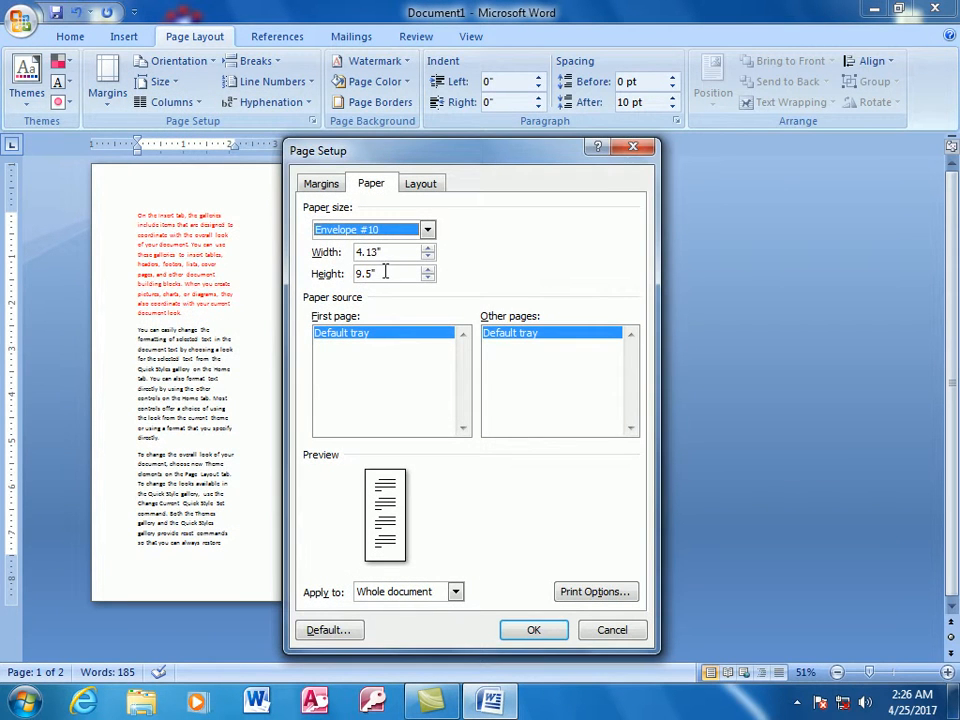
left_click(392, 253)
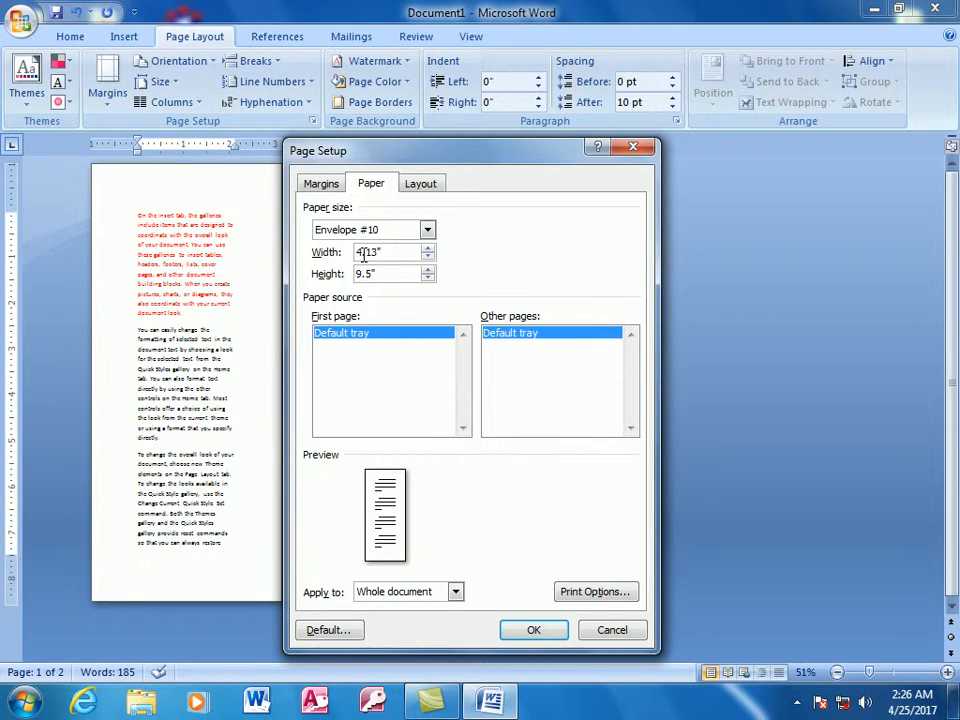
left_click(426, 230)
left_click(400, 258)
left_click(534, 629)
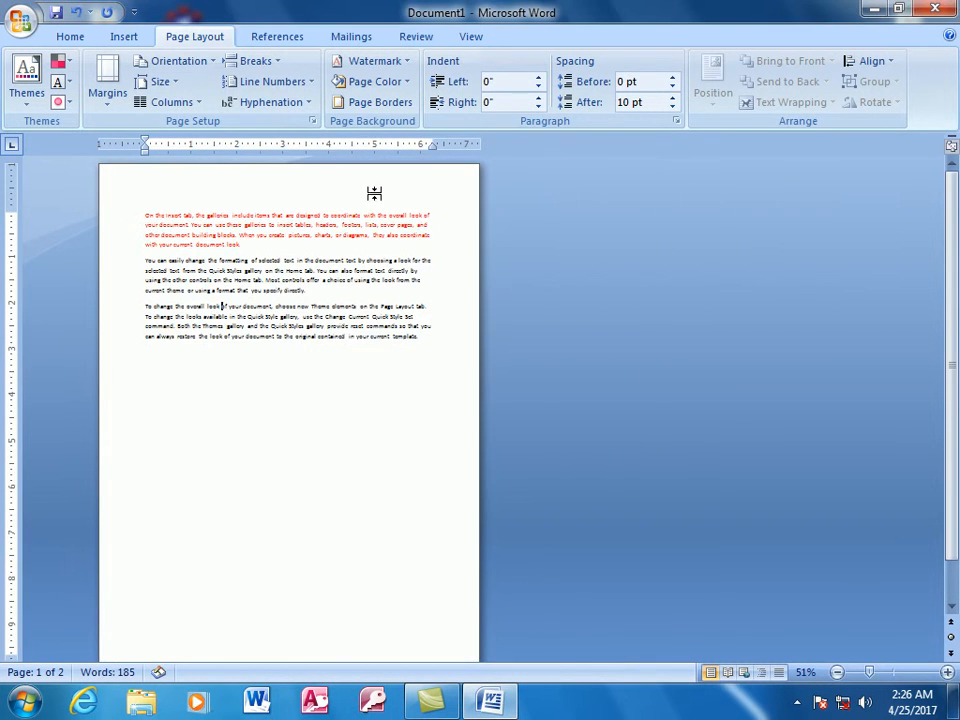
left_click(160, 81)
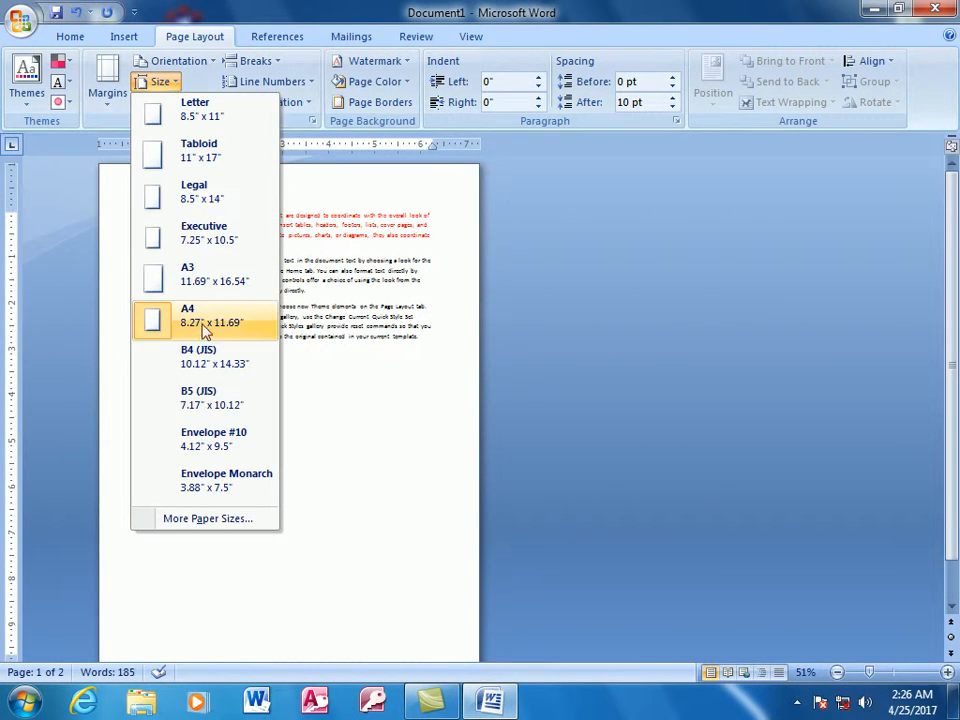
left_click(416, 392)
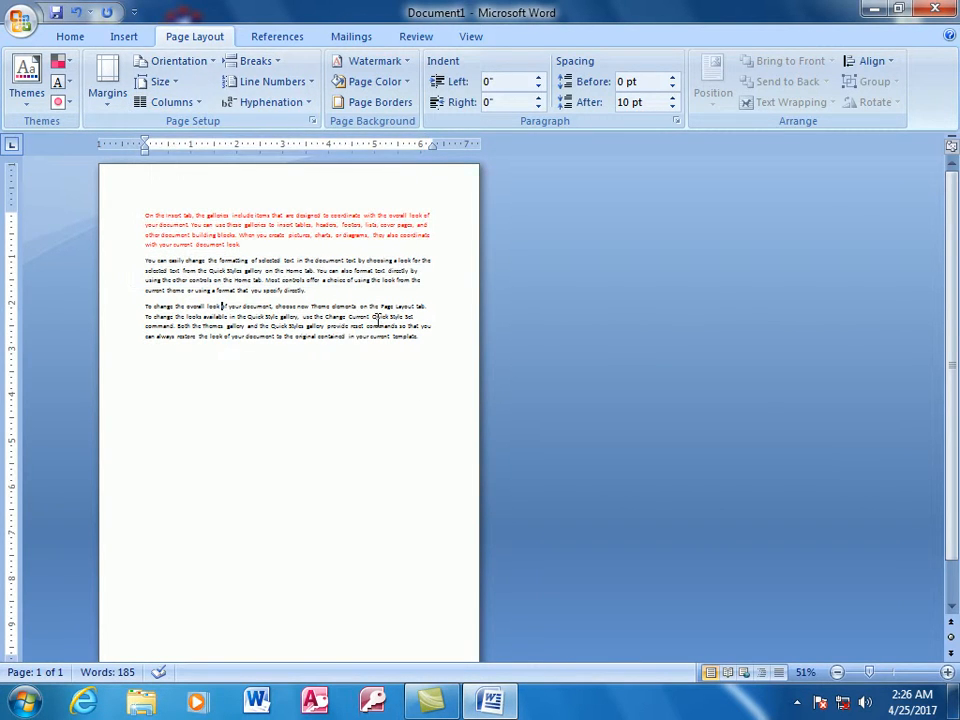
- Undo the paper size changes and all earlier edits, back to an empty document
key("ctrl+z")
key("ctrl+z")
key("ctrl+z")
key("ctrl+z")
key("ctrl+z")
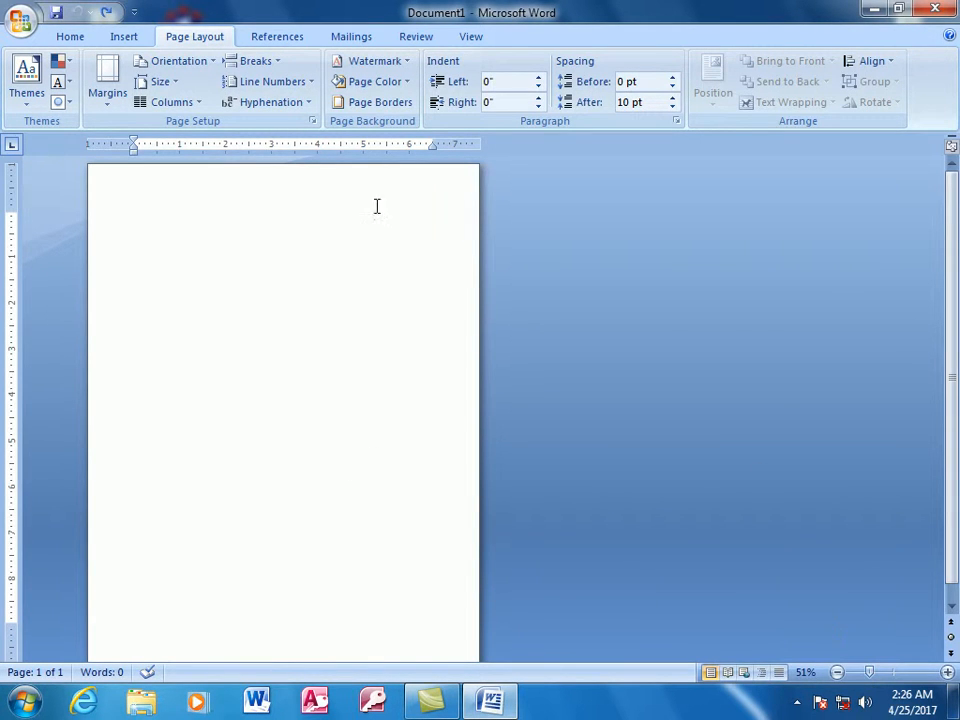
- Review the column presets and lay the blank document out in two columns
left_click(197, 110)
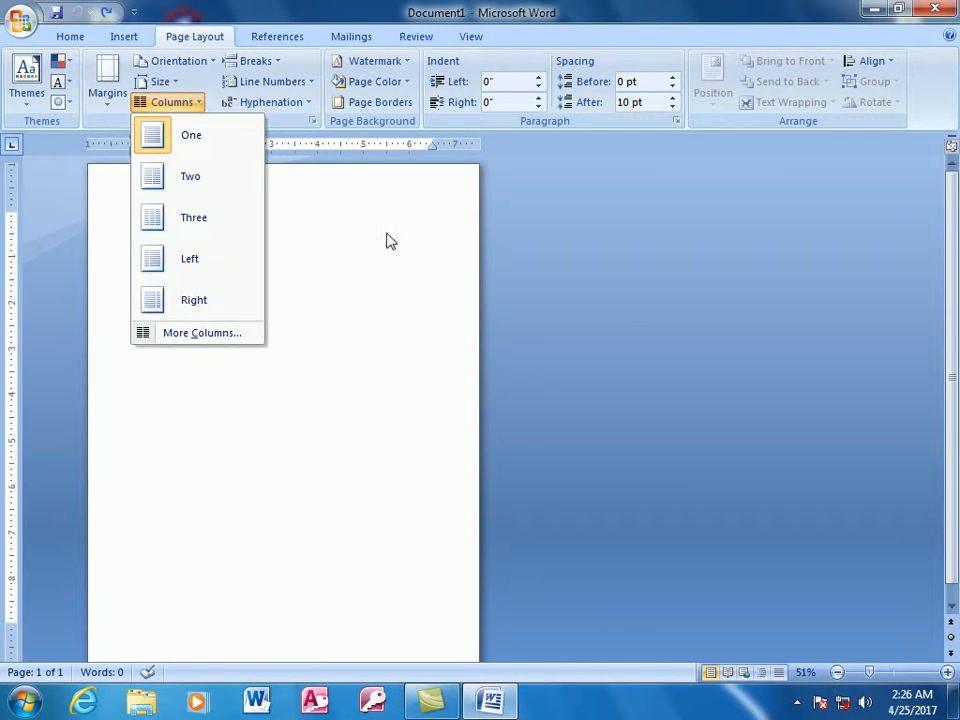
left_click(354, 291)
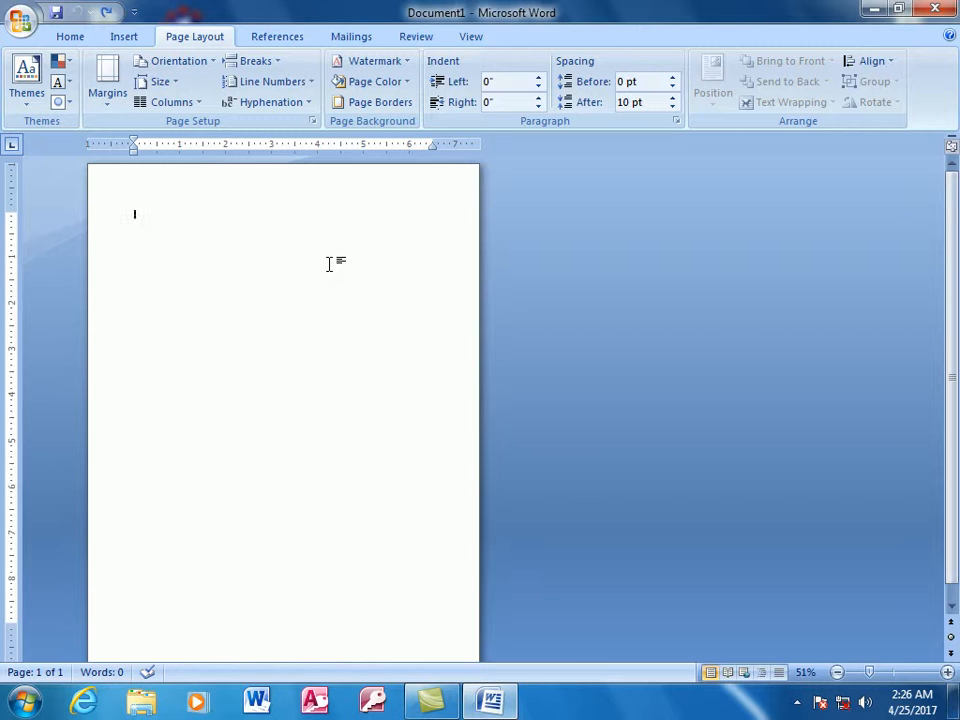
left_click(195, 104)
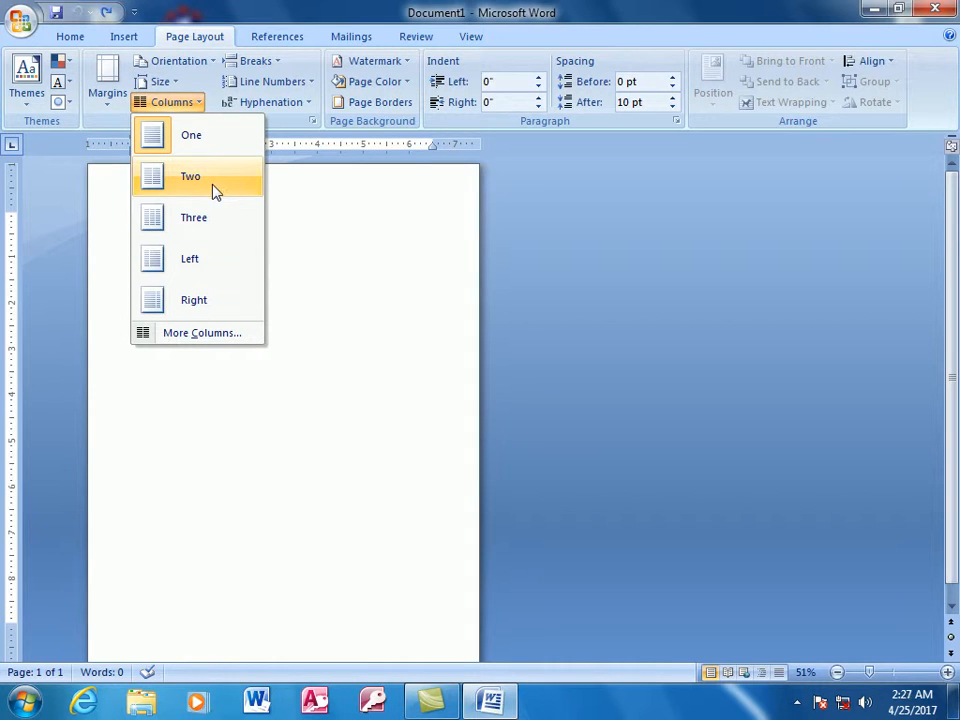
left_click(212, 186)
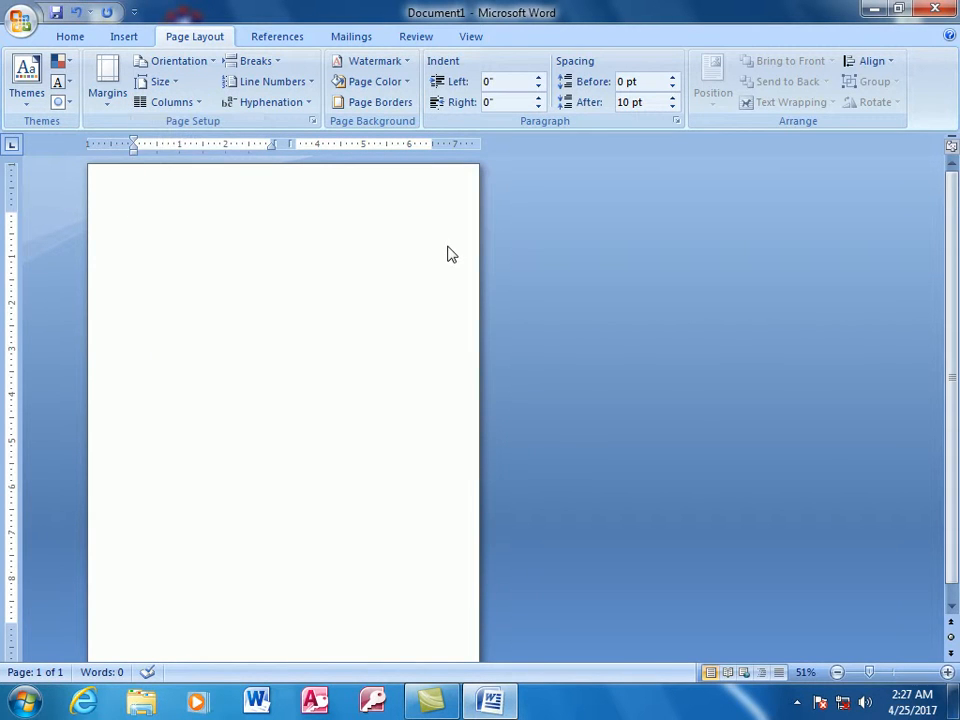
- Fill about five lines of the first column with a run of the letter a, ending in random letters
type("ssssssssssssssssssssssssssssssssssssssssssssssssssssssssssssssssssssssssssssssssssssssssssssssssss")
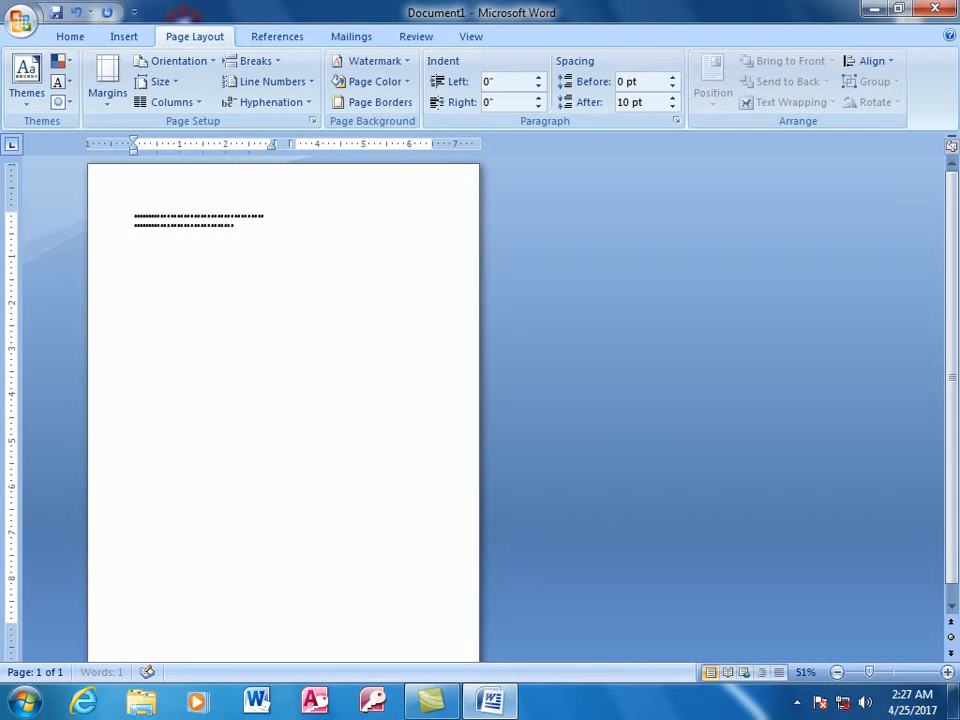
type("sssssssssssssssssssssssssssssssssssssssssssssssssssssssssssssss")
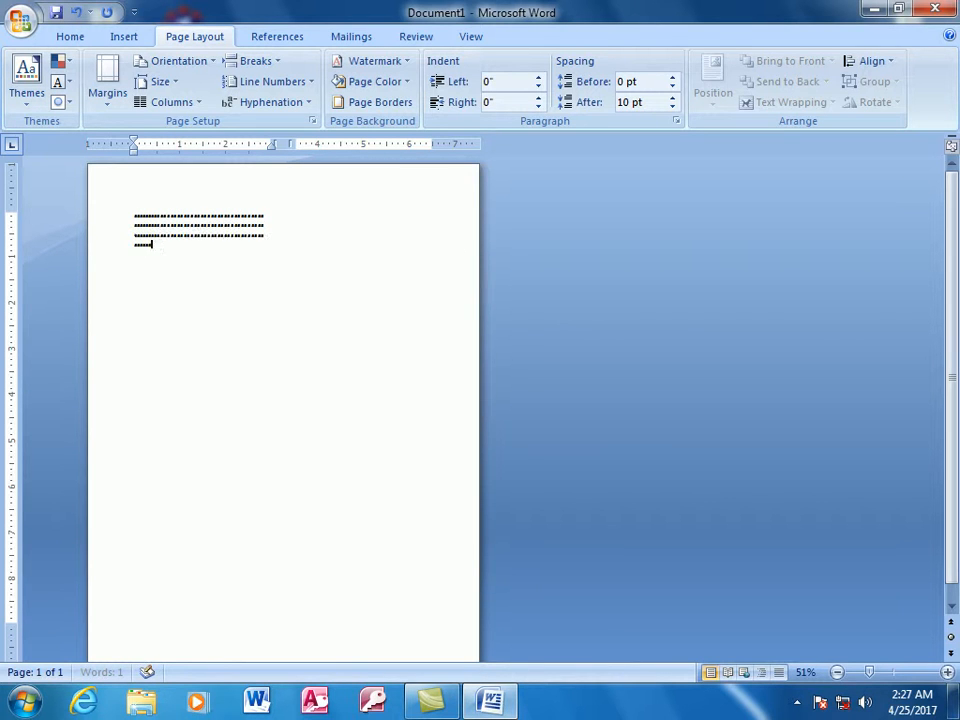
type("ssssssssssssssssssssssssssssssssssssssssssssssssssssssss")
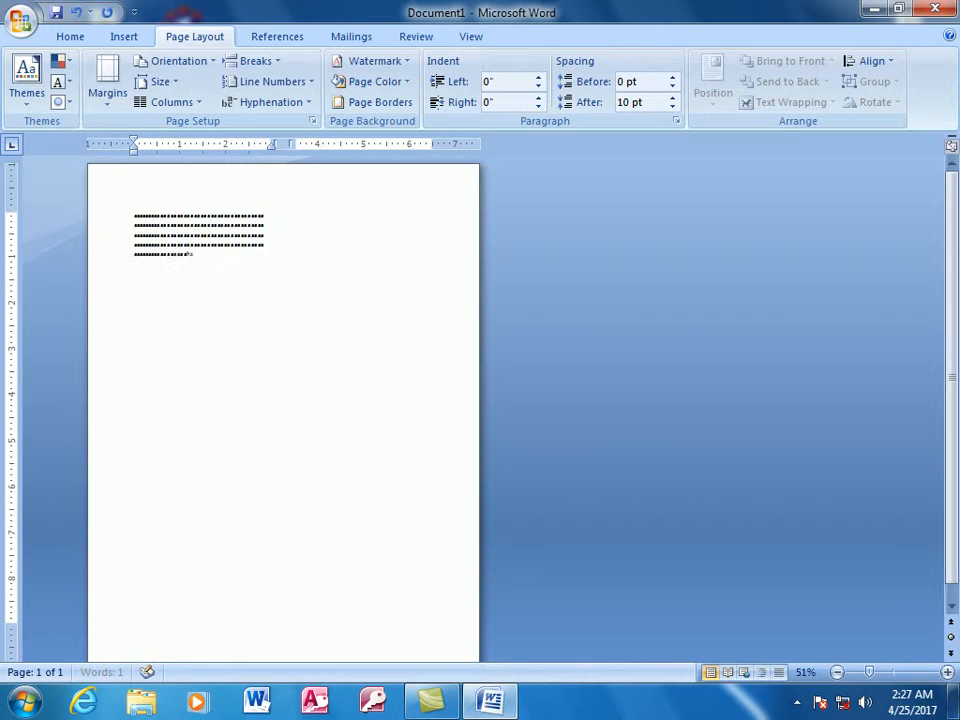
type("sajdhsad")
- Add the short paragraphs D, Sd, Sa and D, followed by a two-line paragraph of random letters
key("Return")
type("d")
key("Return")
type("sd")
key("Return")
type("sa")
key("Return")
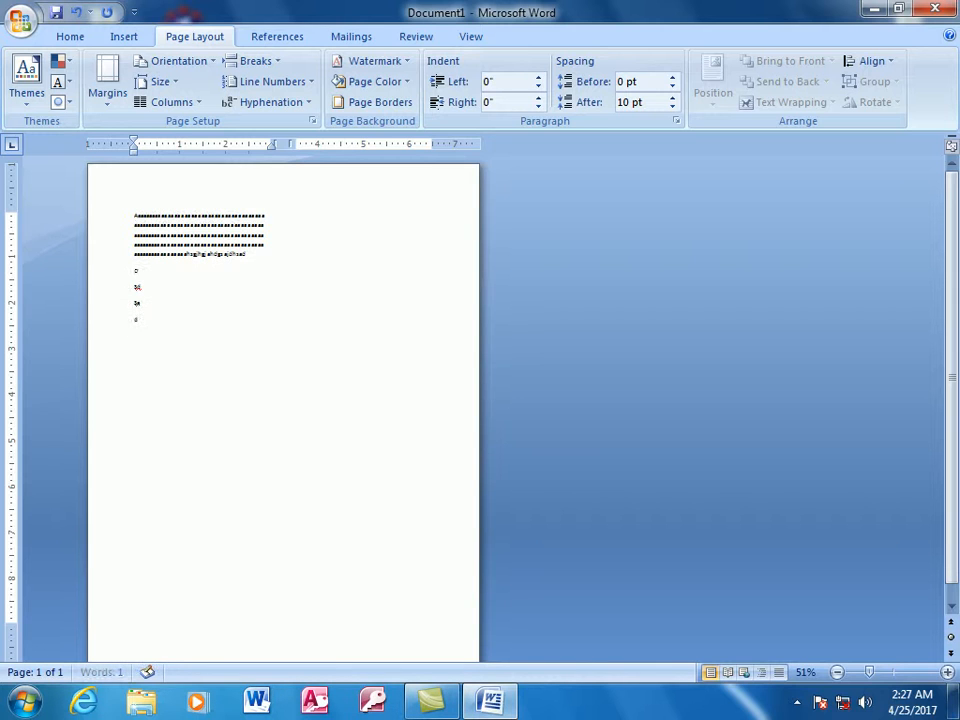
type("jdhkjsdhkjdhsadhsadhsadsadksdhsakjdsdhsadkhsadkjsadh")
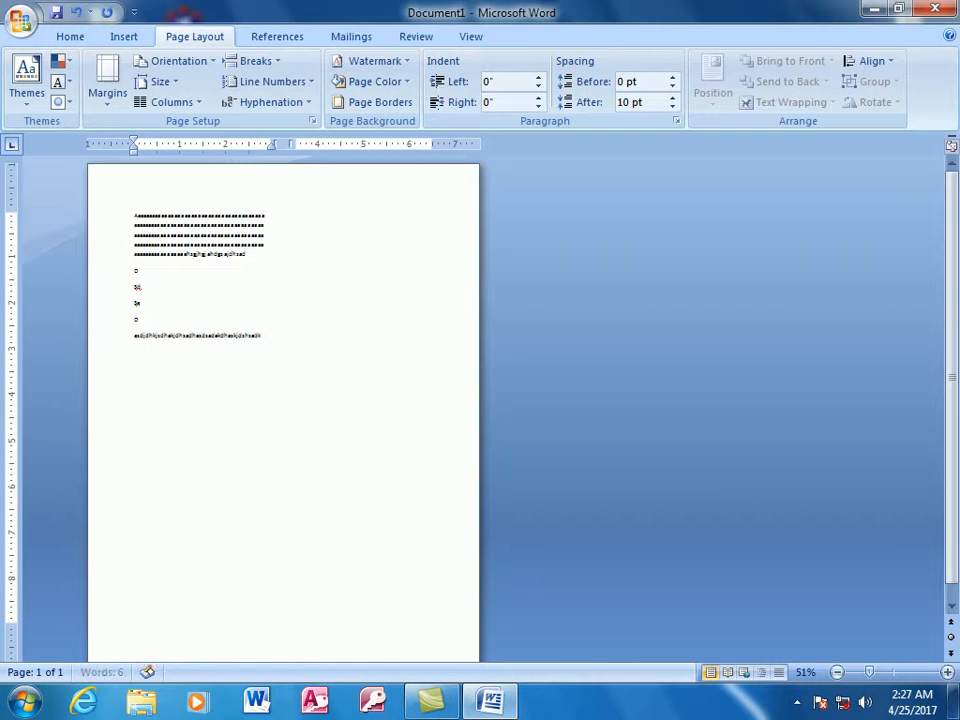
type("jsadkadsadsadsadsadh")
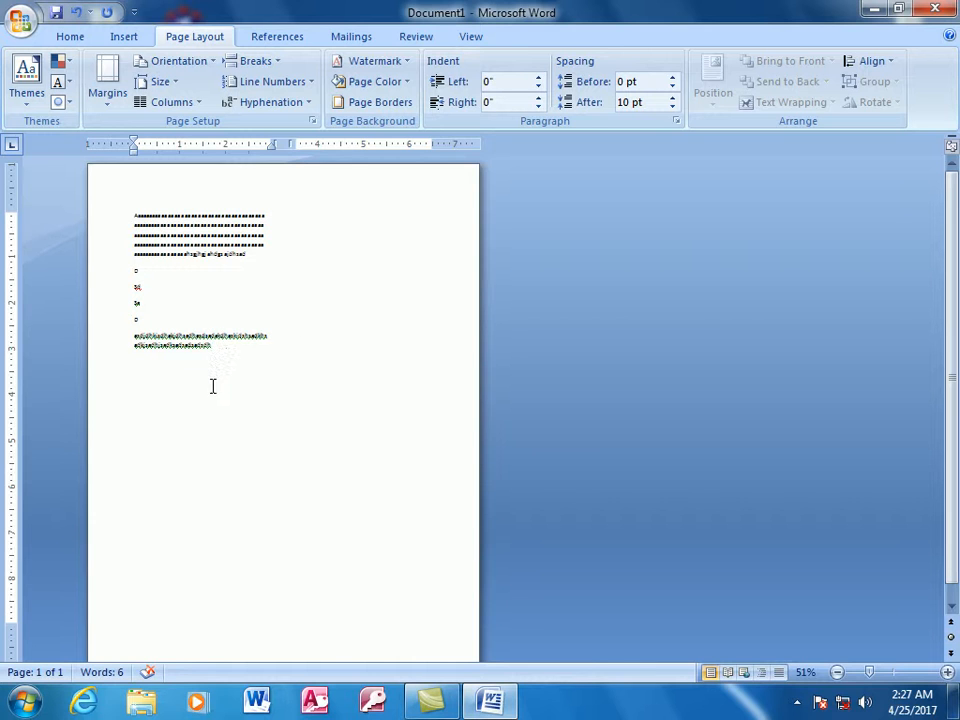
- Add one- and two-letter paragraphs of a and s down to near the foot of the first column
scroll(210, 491, "down", 1)
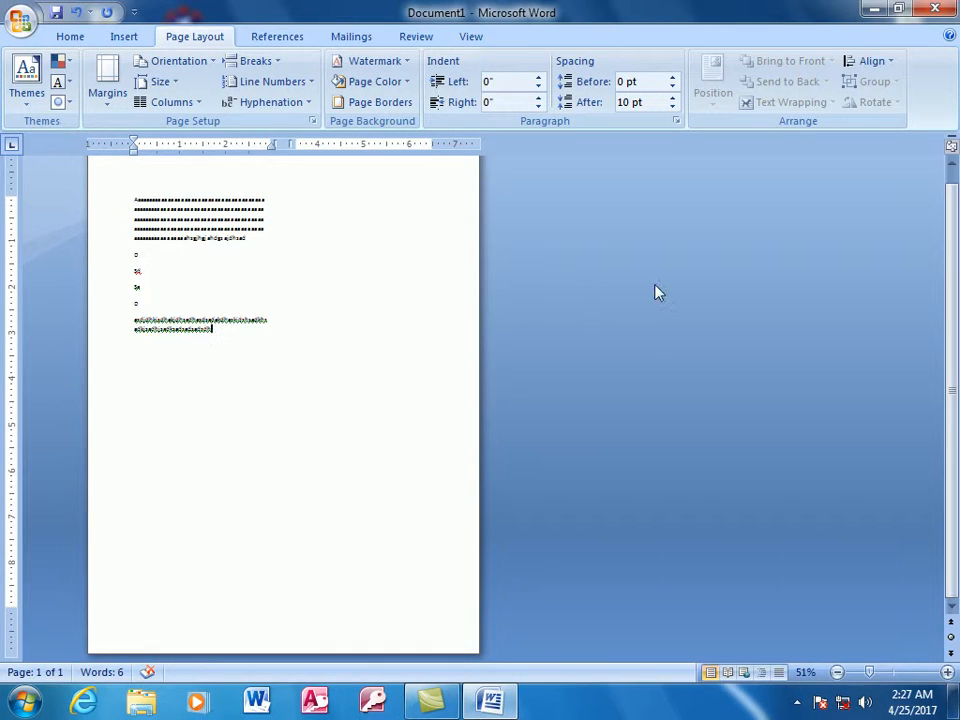
type("s")
key("Return")
type("as")
key("Return")
type("a")
key("Return")
type("sa")
key("Return")
type("s")
key("Return")
type("a")
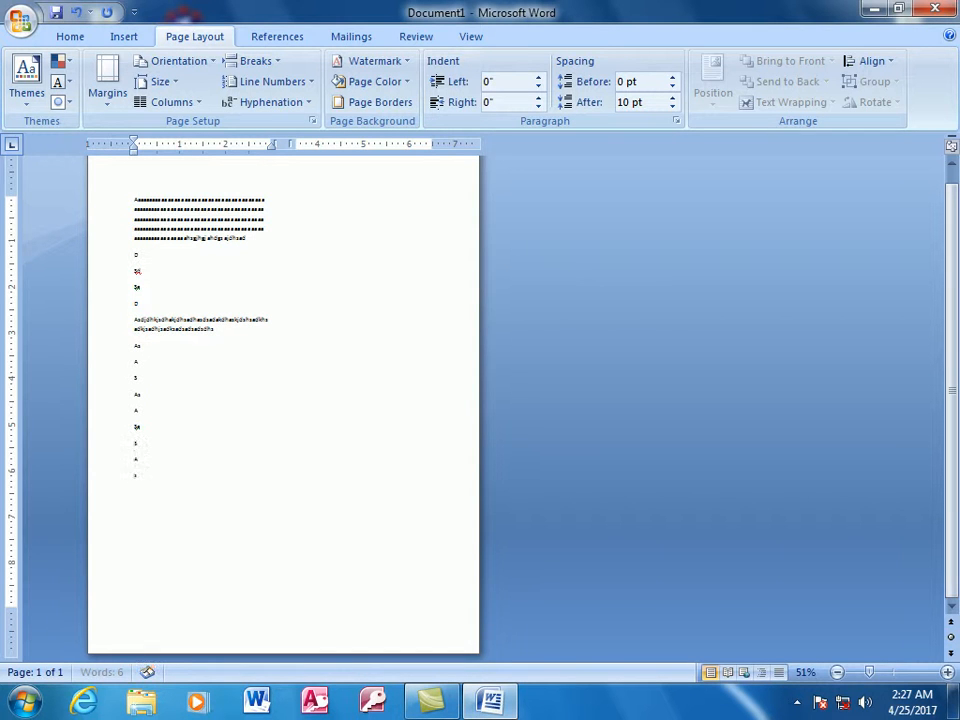
key("Return")
type("sa")
key("Return")
type("s")
key("Return")
- Enter a long run of repeated letters that flows from the foot of the first column into the second
type("adsdssssssssssssssssssssssssssssssssssssssssssssssssss")
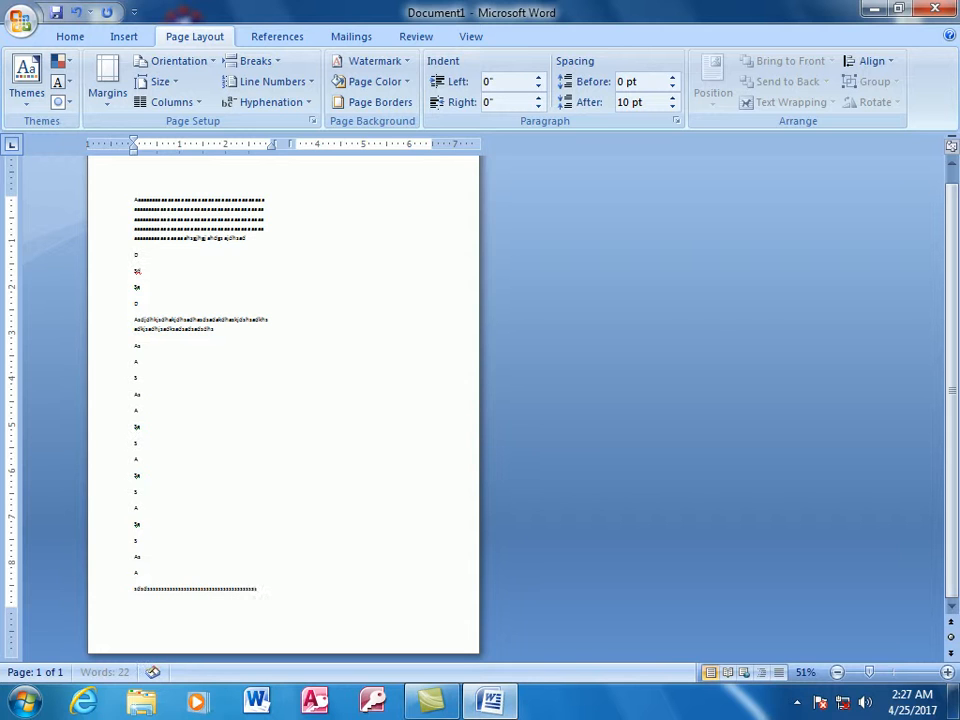
key("ctrl+shift+Return")
key("ctrl+z")
type("ssssssssssssssssssssssssssssssssssssssssssssssssssssssss")
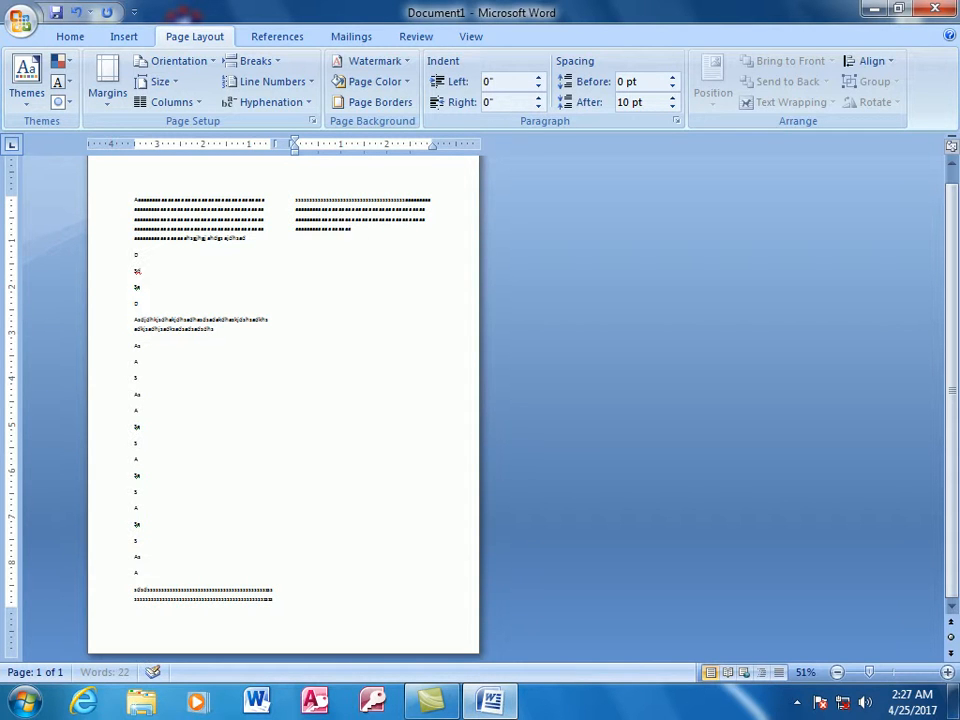
type("ssssssss")
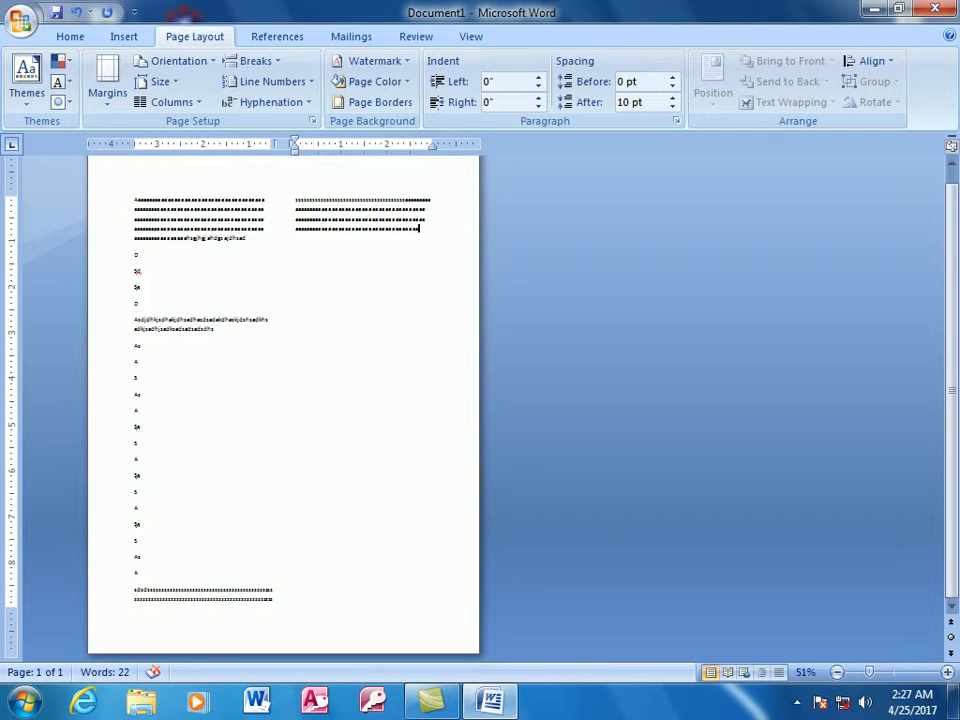
- Undo the overflowing text and the last short paragraphs in the first column
key("ctrl+z")
key("ctrl+z")
key("ctrl+z")
key("ctrl+z")
key("ctrl+z")
key("ctrl+z")
key("ctrl+z")
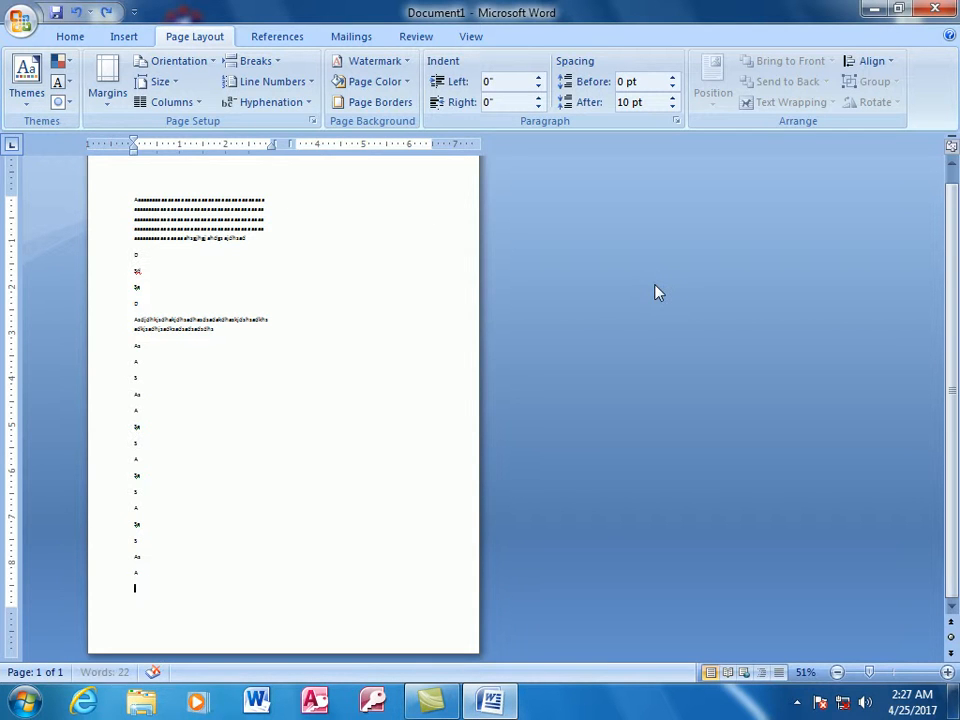
key("ctrl+z")
key("ctrl+z")
key("ctrl+z")
key("ctrl+z")
- Insert a column break after the last short paragraph and start the second column with repeated letters
left_click(283, 65)
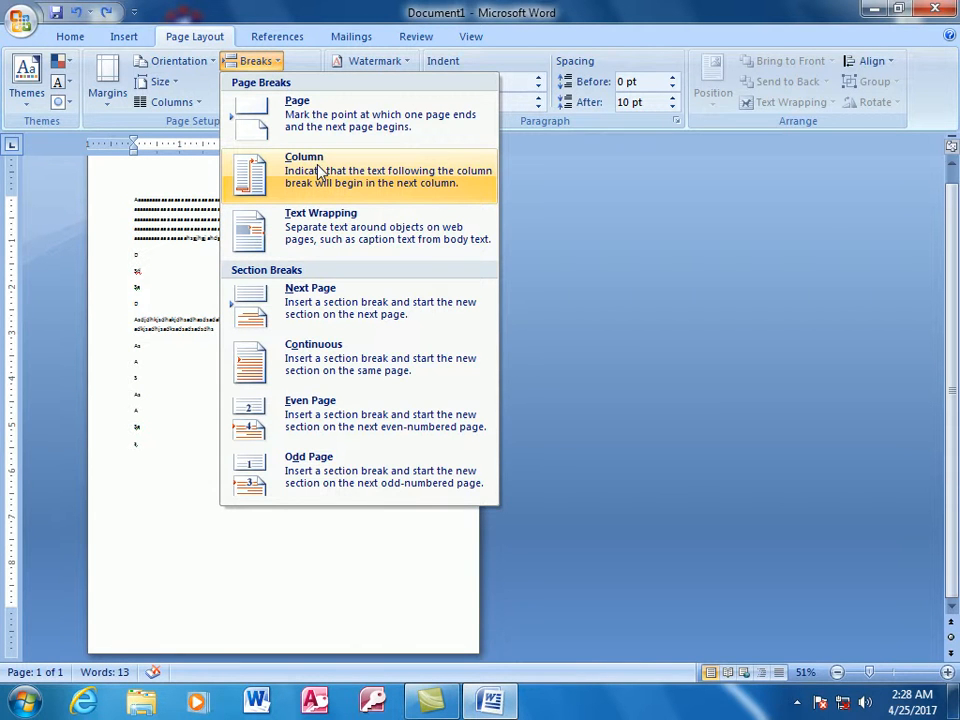
left_click(330, 203)
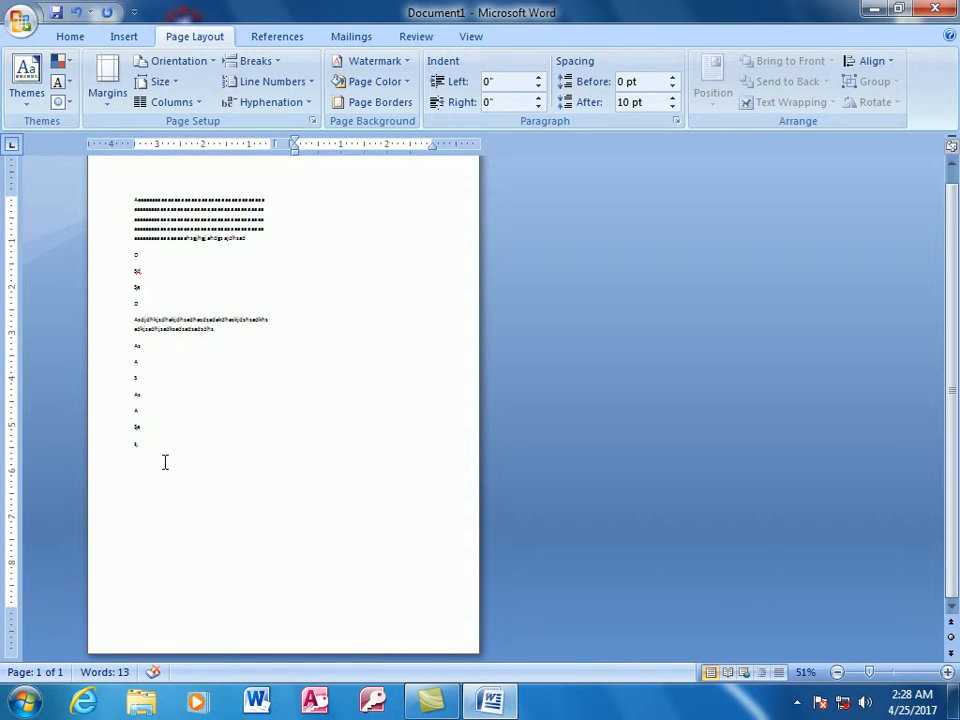
type("aaaaadddddddddddddddddddddddddddd")
- Add runs of the letter d to the lower paragraphs of the first column and to the second column's text
left_click(162, 449)
type("dddddddddddddd")
left_click(401, 232)
type("ddddddddddddddddddddddddddddddddddddddddddddddddddddddddddddddddddddddddddddddddddddd")
left_click(189, 455)
type("dddddddd")
left_click(191, 412)
type("ddddddd")
left_click(194, 509)
type("ddddddddd")
- Extend the last line of the first column and fill the second column to eight lines with the letter d
left_click(326, 388)
type("ddddddddddddddddddddddd")
left_click(234, 529)
type("dddddddddddddddddd")
left_click(371, 468)
type("dddddddddddddddddddddddddddddddddddddddddddddddddddddddddddddddddddddddddddddddddddddddddddddddddddddddddddddddddddddddddd")
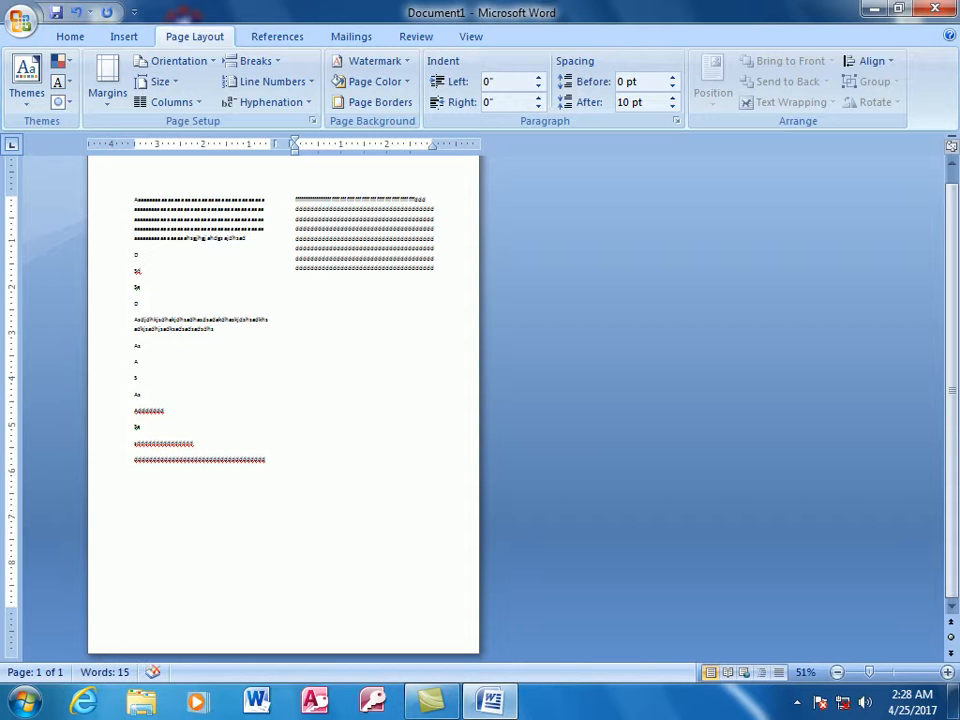
- Undo the added d text, the column break and the last short paragraphs of the first column
key("ctrl+z")
key("ctrl+z")
key("ctrl+z")
key("ctrl+z")
key("ctrl+z")
key("ctrl+z")
key("ctrl+z")
key("ctrl+z")
key("ctrl+z")
key("ctrl+z")
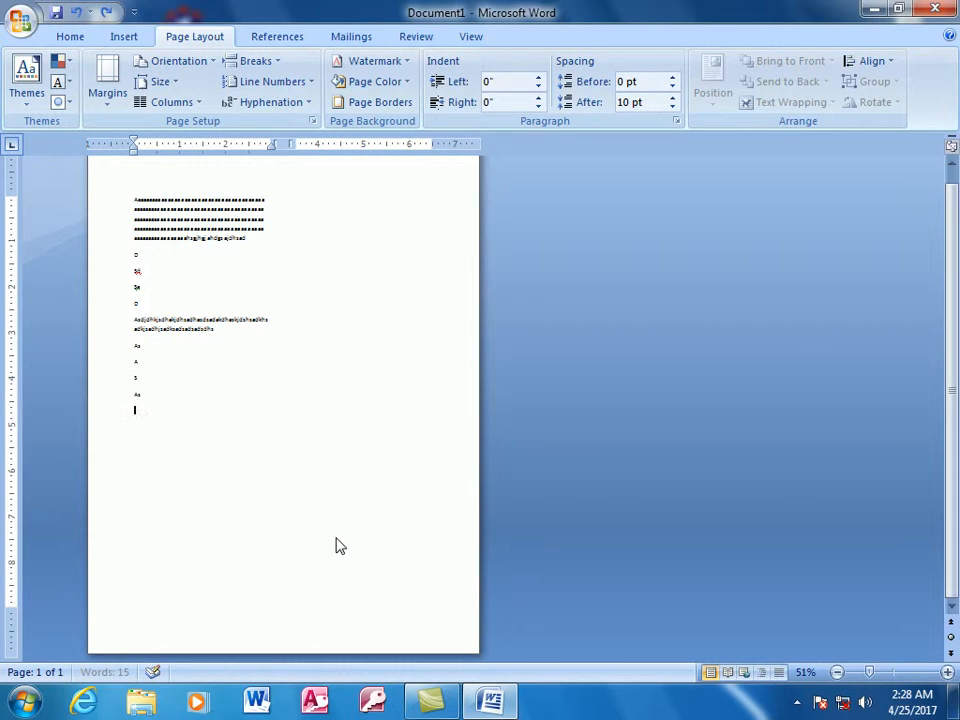
- Break to the second column after the S paragraph and enter a line of random letters there
left_click(466, 370)
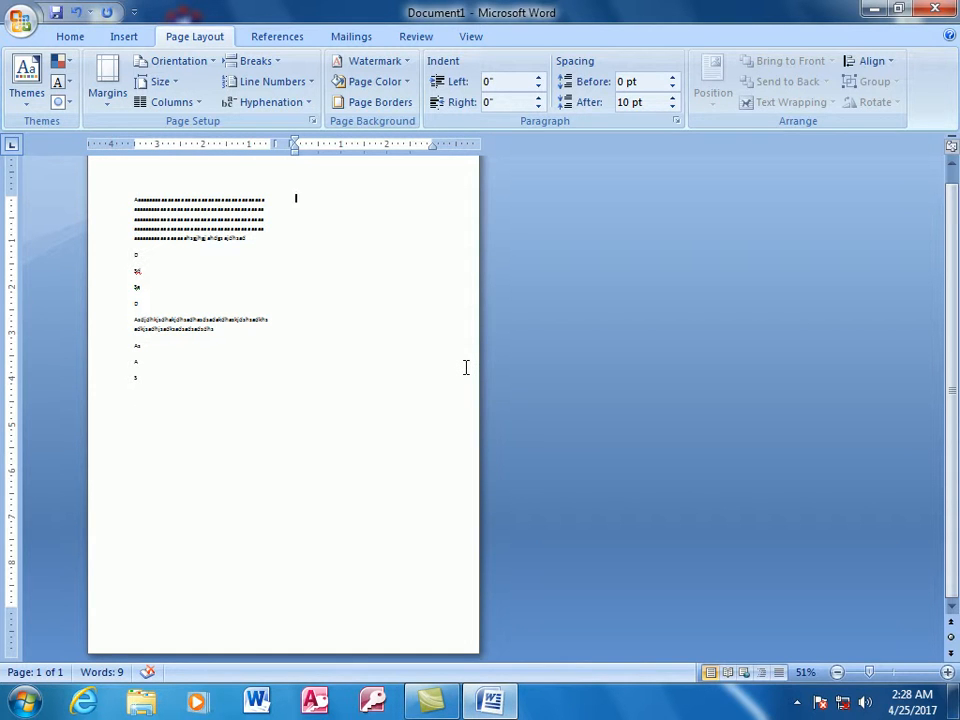
type("fhjdksfhfksdffsfsfssdsdfsfshkjfsdffsf")
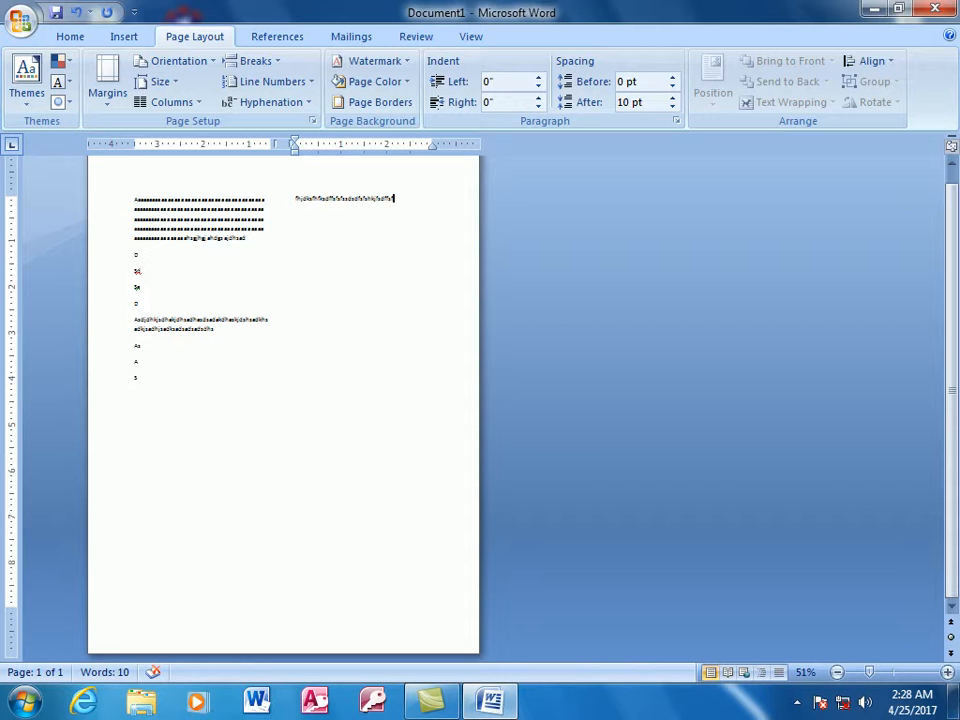
- Undo all the text and the two-column layout, back to an empty single-column document
key("ctrl+z")
key("ctrl+z")
key("ctrl+z")
key("ctrl+z")
key("ctrl+z")
key("ctrl+z")
key("ctrl+z")
key("ctrl+z")
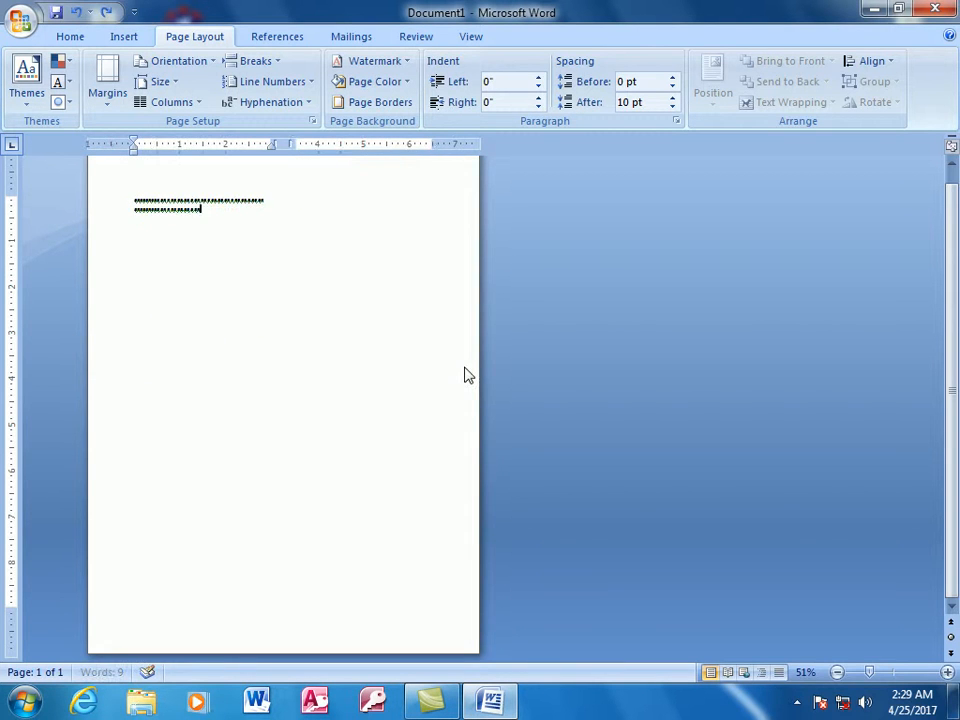
- Insert a table of five columns and seven rows and split it above its third row
left_click(132, 37)
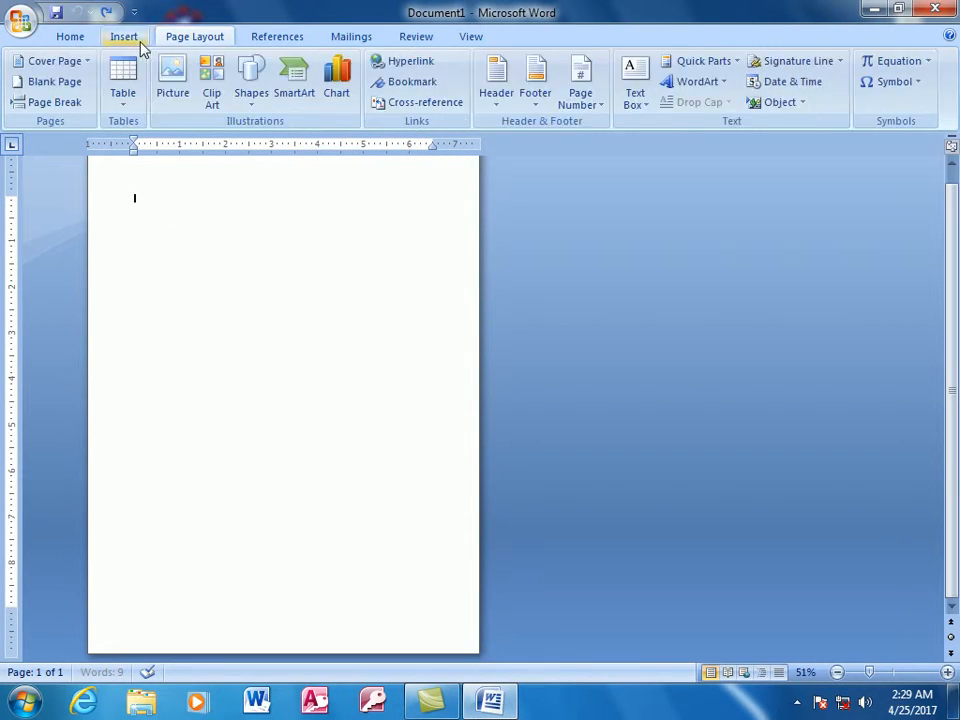
left_click(138, 90)
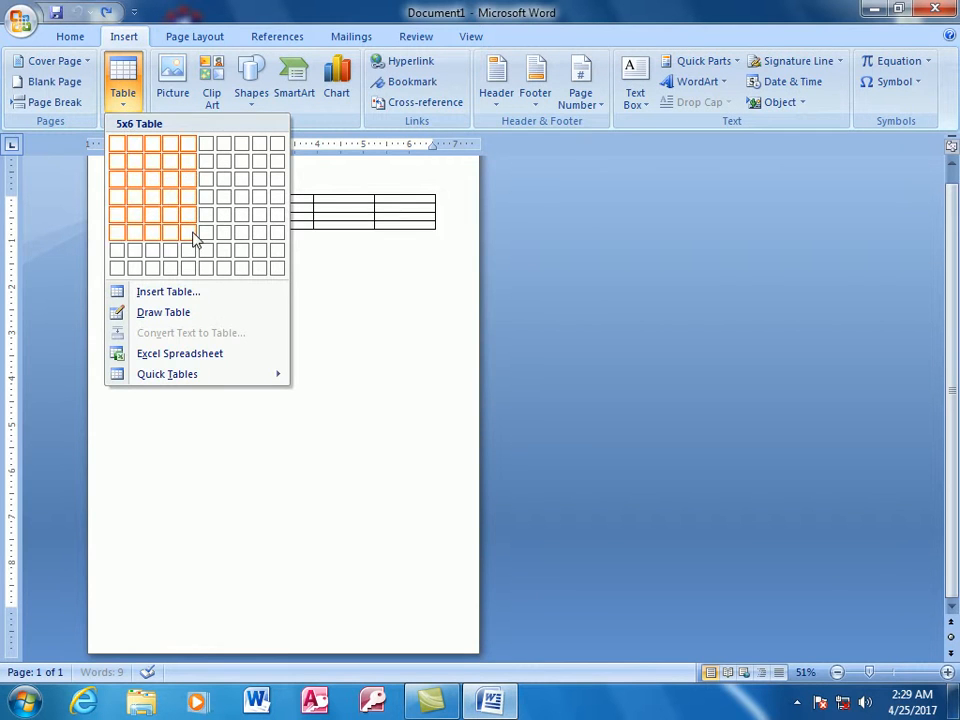
left_click(189, 250)
left_click(214, 220)
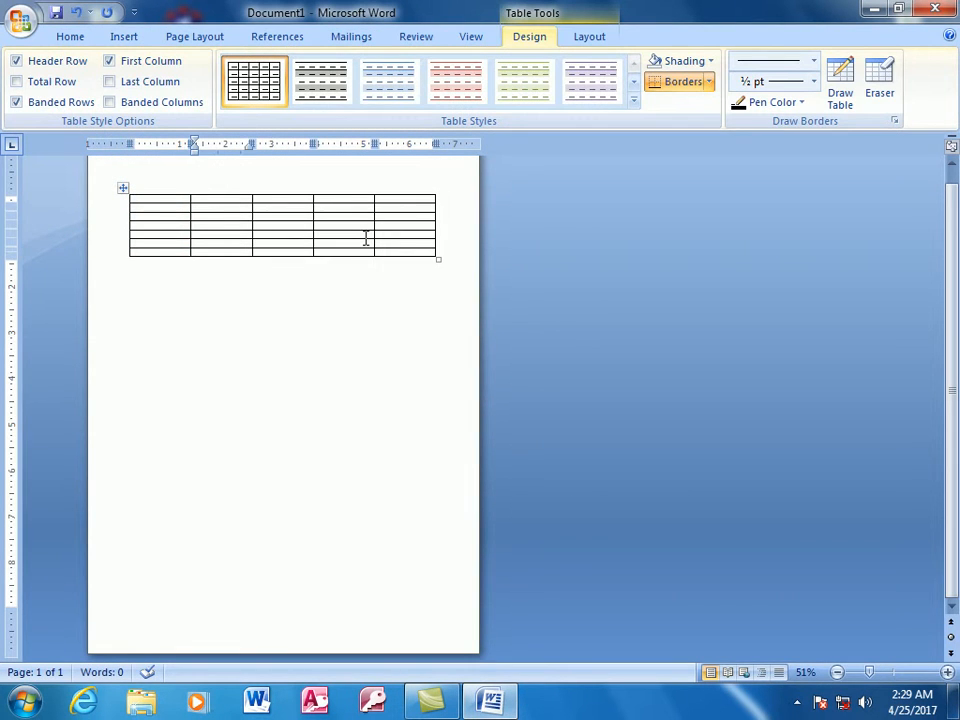
key("ctrl+shift+Return")
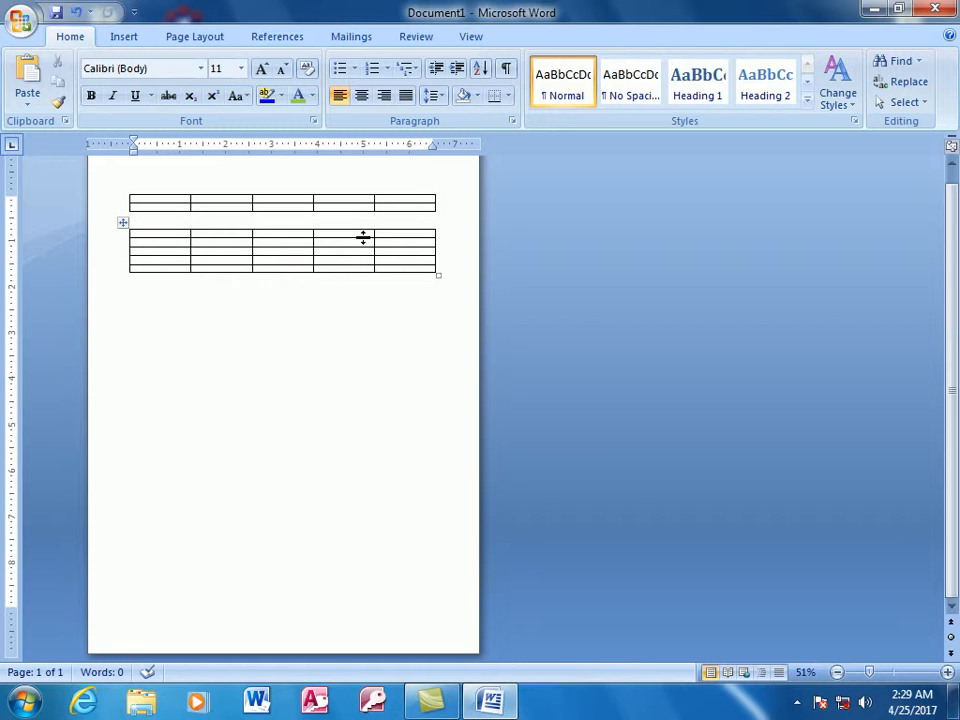
- Undo the table split and the table insertion
key("ctrl+z")
key("ctrl+z")
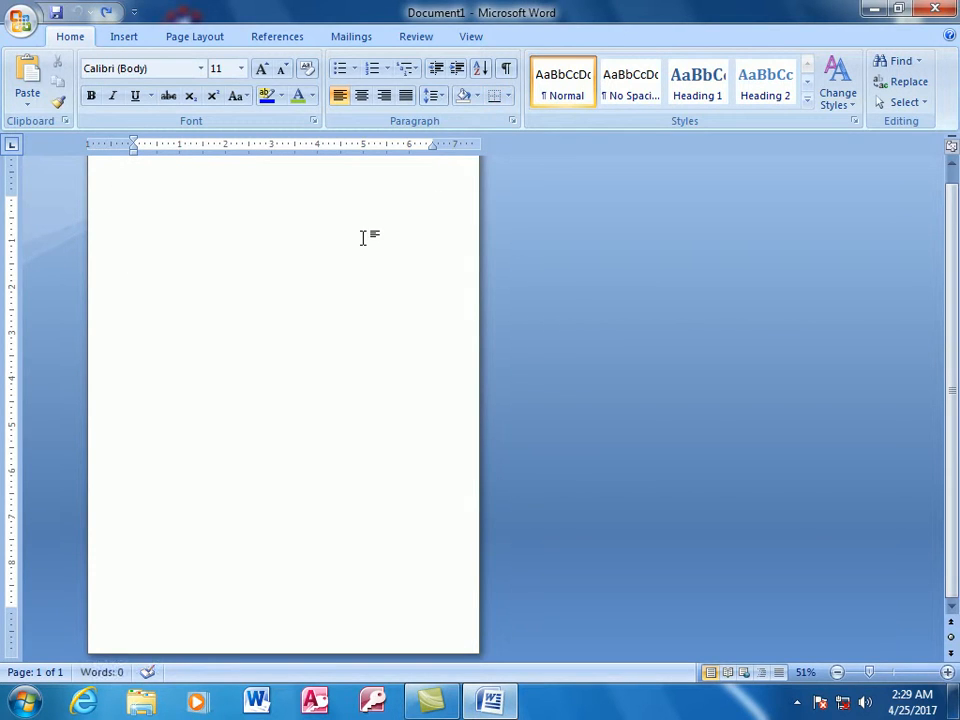
- Lay the blank document out in three columns
left_click(192, 37)
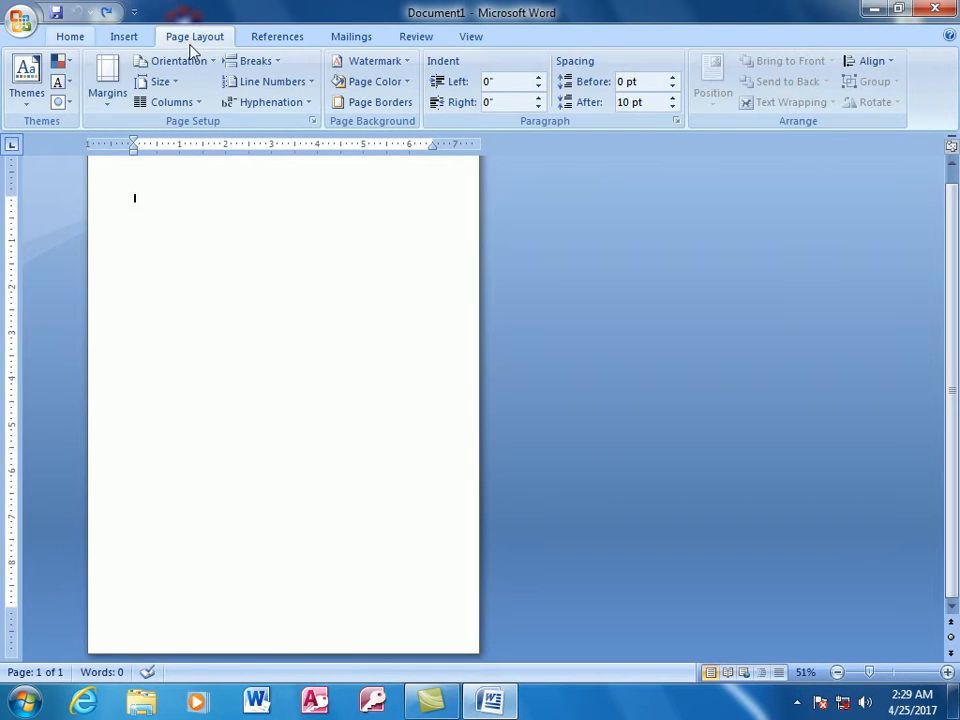
left_click(196, 103)
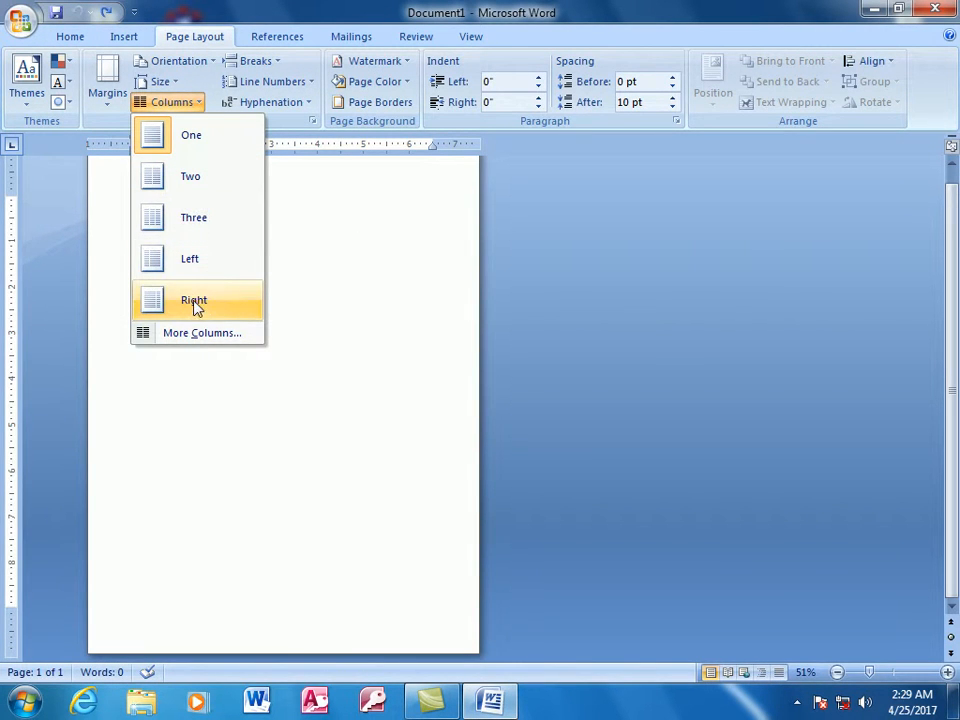
left_click(184, 225)
- Fill more than five lines of the first column with the letter a
type("aaaaaaaaaaaaaaaaaaaaaaaaaa")
type("aaaaaaaaaaaaaaaaaaa")
left_click_drag(868, 672, 892, 673)
type("aaaaaaaaaaaaaaaaaaaaaaaaaaaaaaaaaaaaaaaaaaaaaaaaaaaaa")
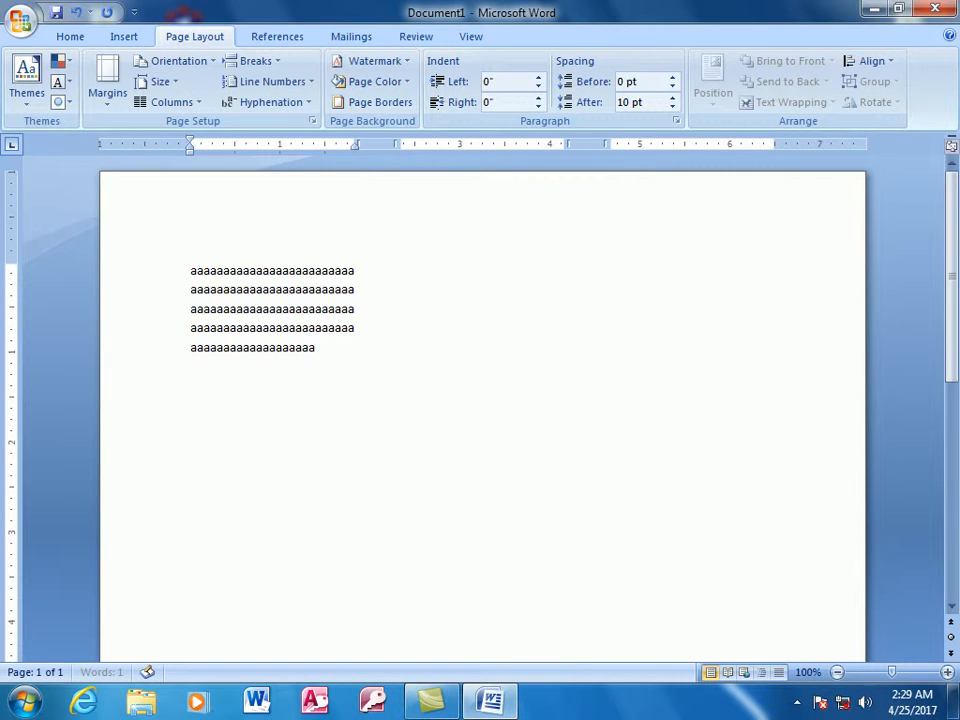
type("aaaaaaaaaaaaa")
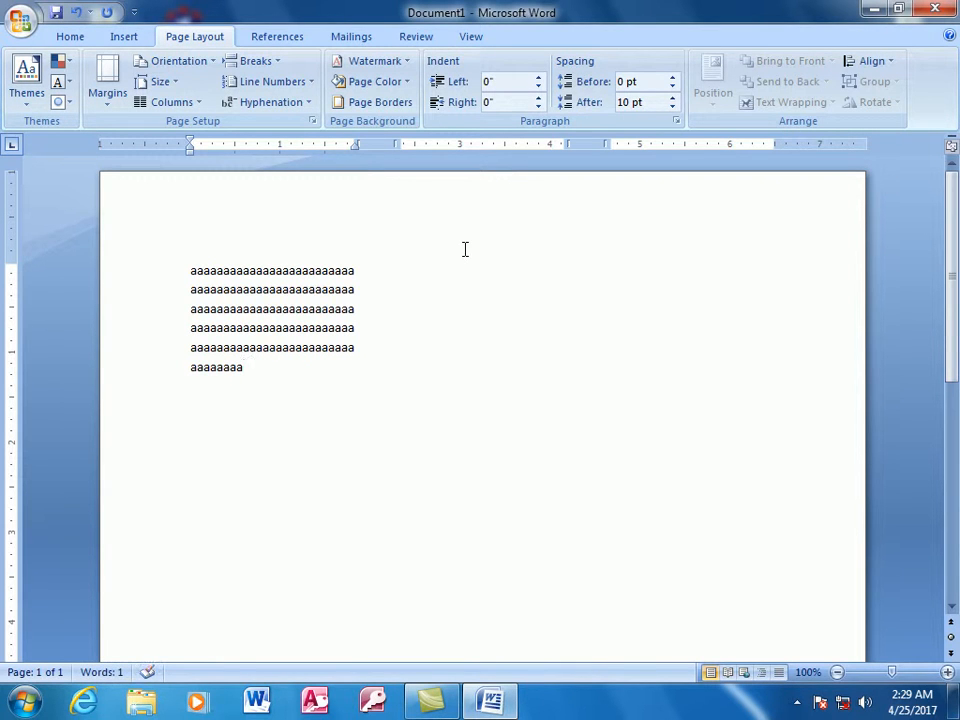
- Insert a column break and fill about two and a half lines of the second column with the letter s
key("ctrl+shift+Return")
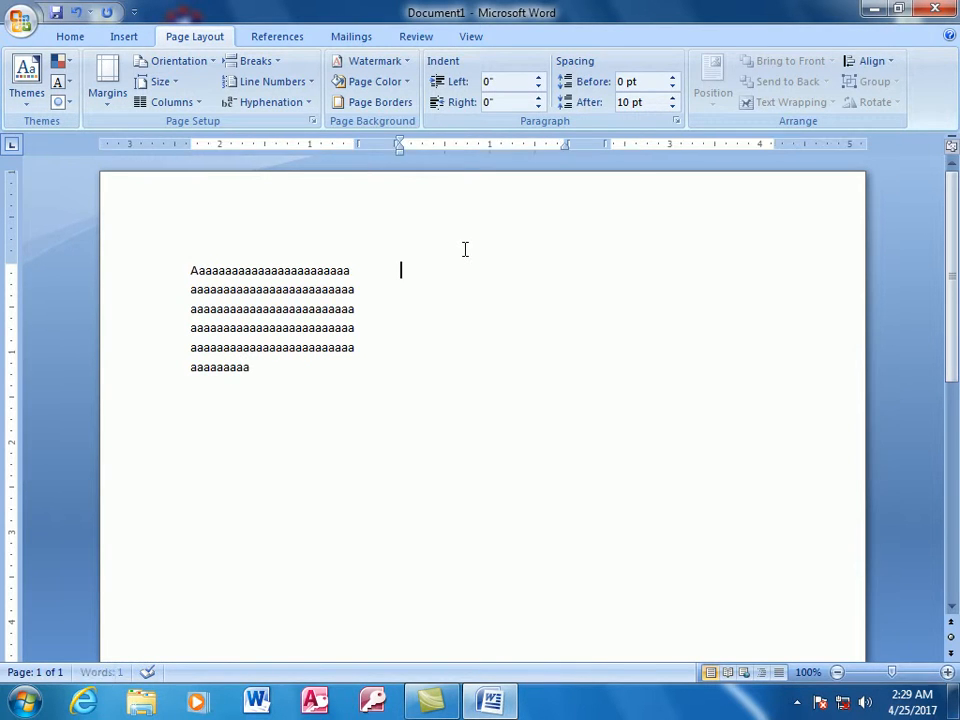
type("ssssssssssssssssssssssss")
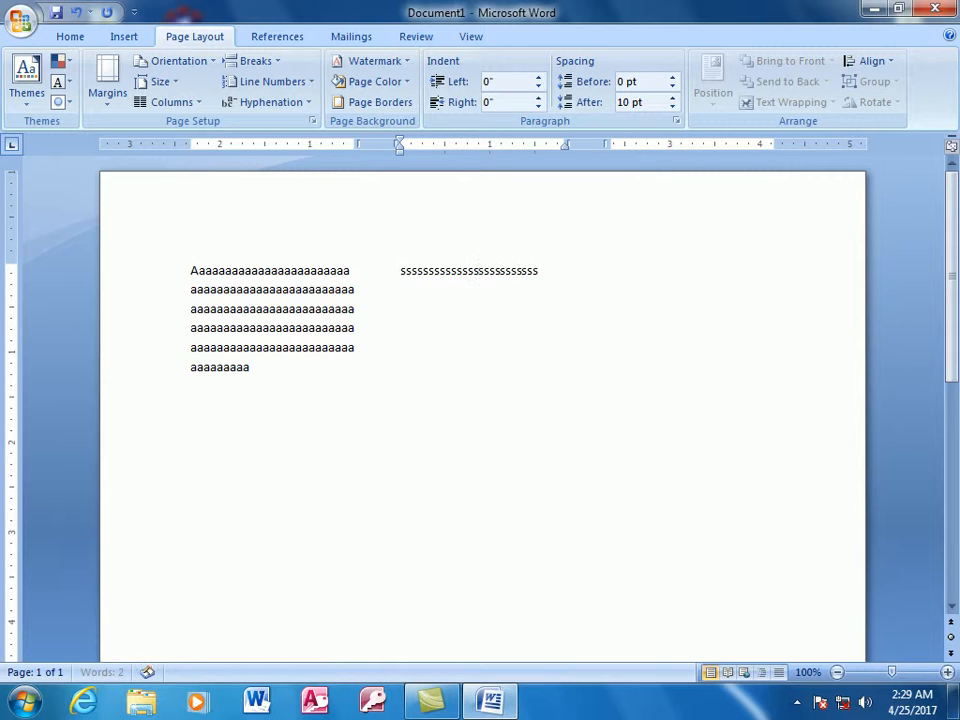
type("ssssssssssssssssssssssssssssssssssssssssssssssssssssssss")
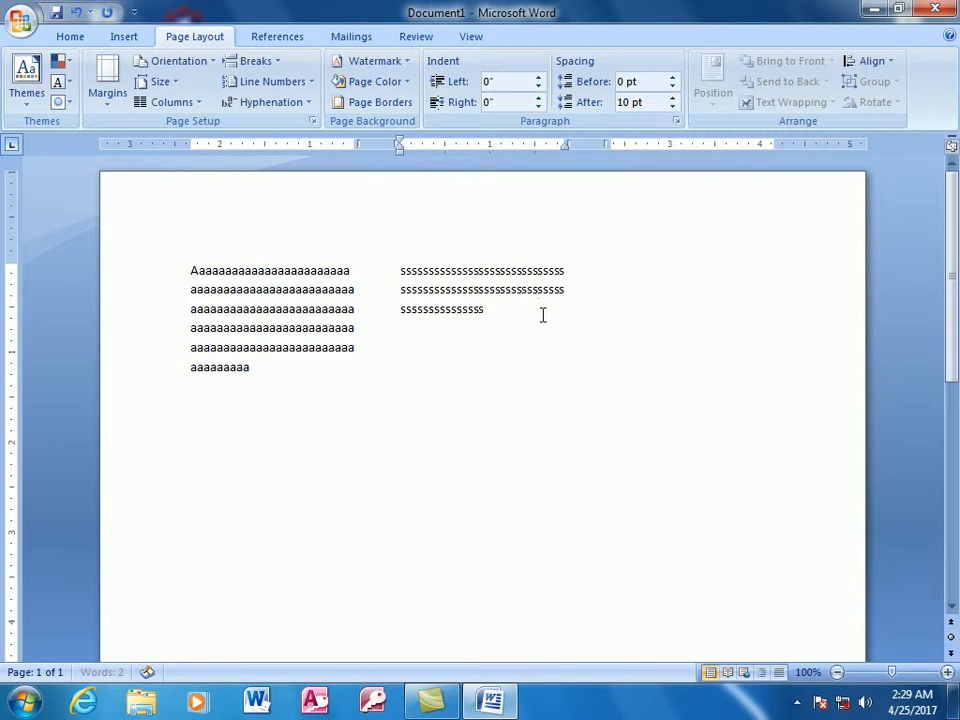
type("sssssssssssssssss")
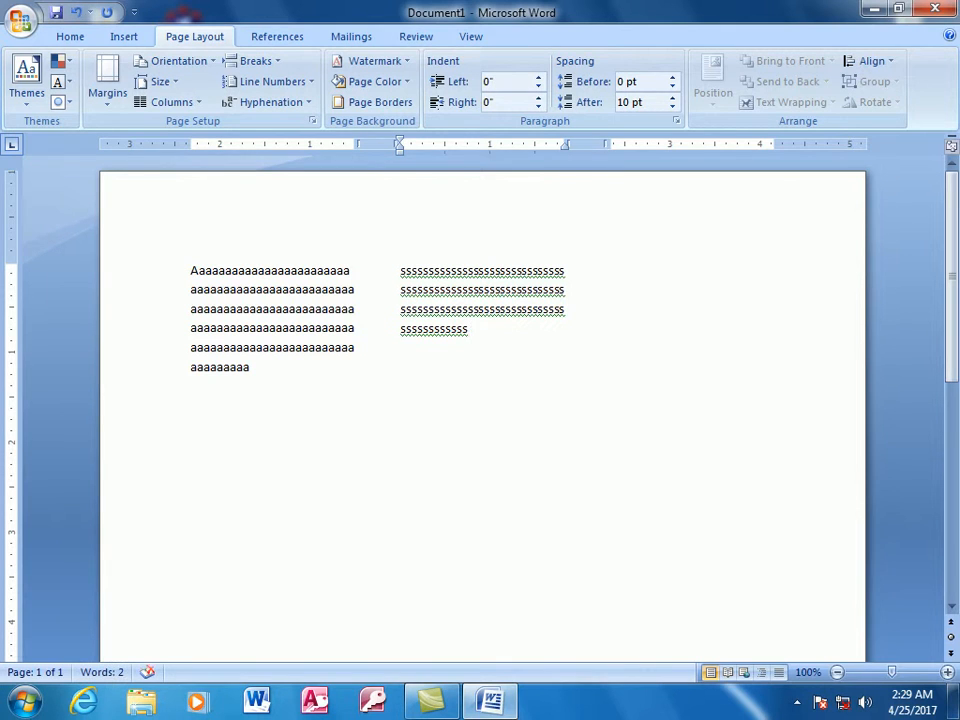
- Extend the second column's run of the letter s past three lines and insert a column break into the third column
key("ctrl+shift+Return")
type("asasasasa")
- Add the sample letters "as" below the first column's text, "a" below the second's, and "aaasas" in the third column
left_click(490, 342)
type("sa")
left_click(321, 403)
type("as")
left_click(490, 373)
type("a")
left_click(658, 326)
type("aasas")
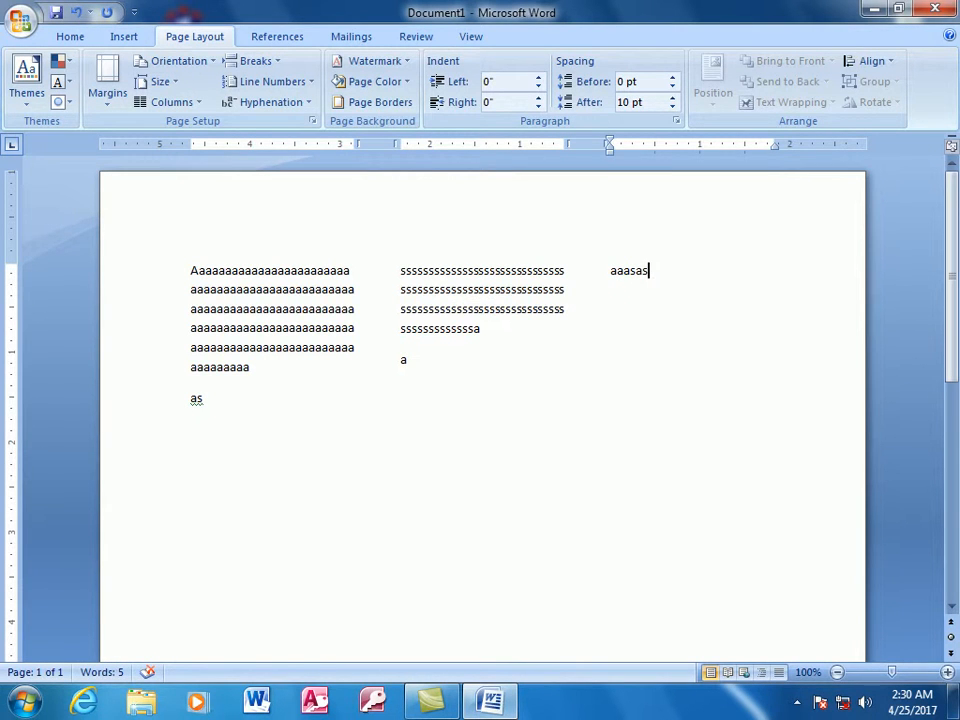
- Undo the sample text, the column breaks and the three-column layout
left_click_drag(658, 326, 527, 425)
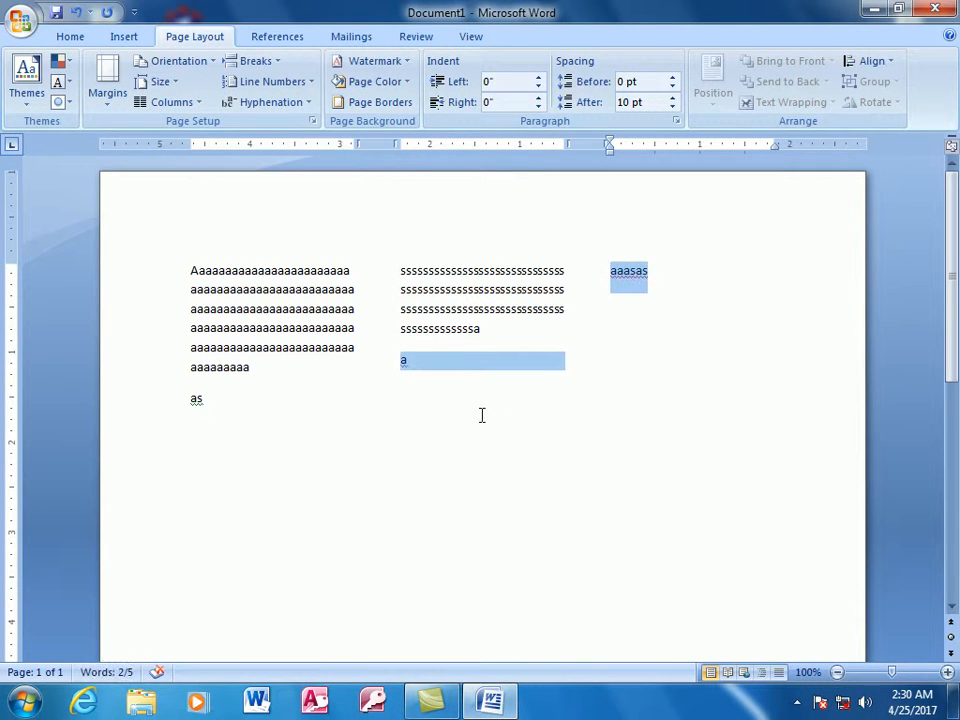
left_click(480, 415)
key("ctrl+z")
key("ctrl+z")
key("ctrl+z")
key("ctrl+z")
key("ctrl+z")
key("ctrl+z")
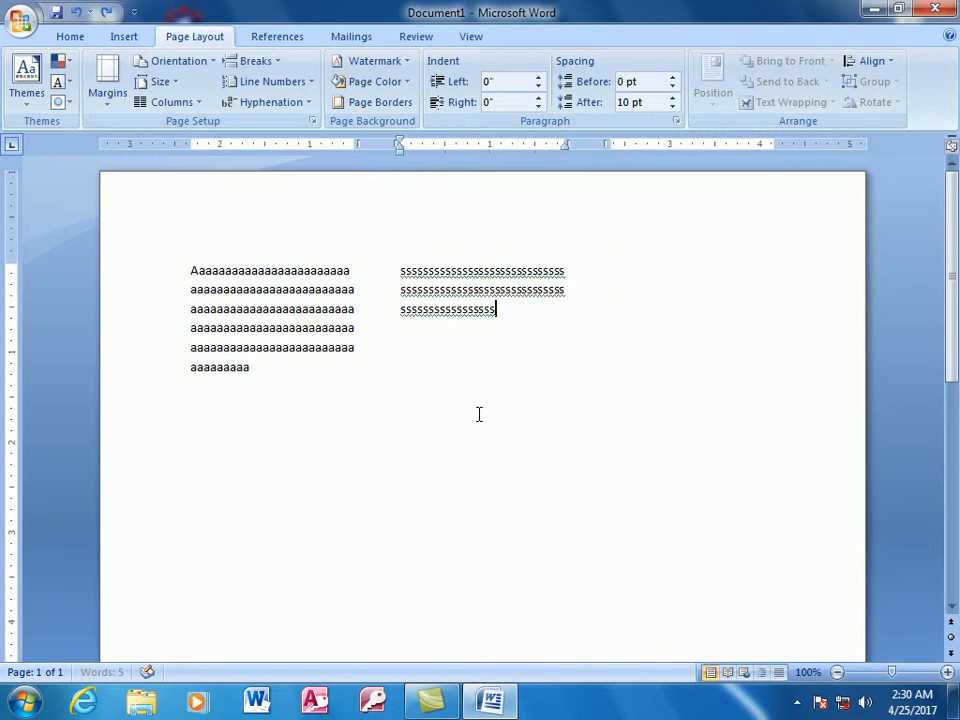
- Try the Left column preset on the blank document and apply the Right preset instead
left_click(195, 104)
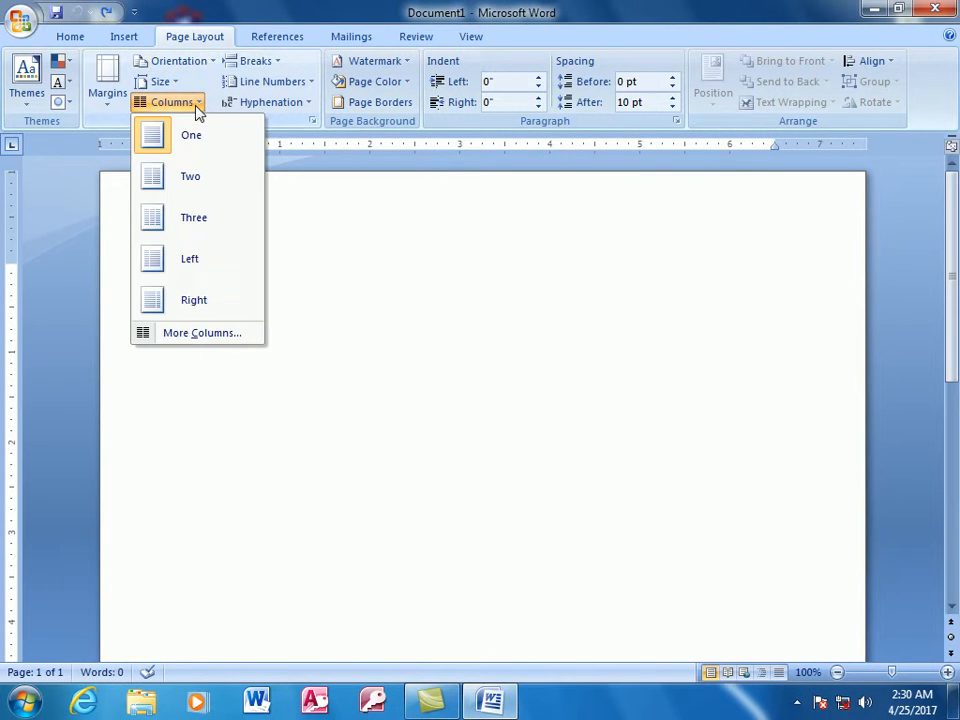
left_click(189, 260)
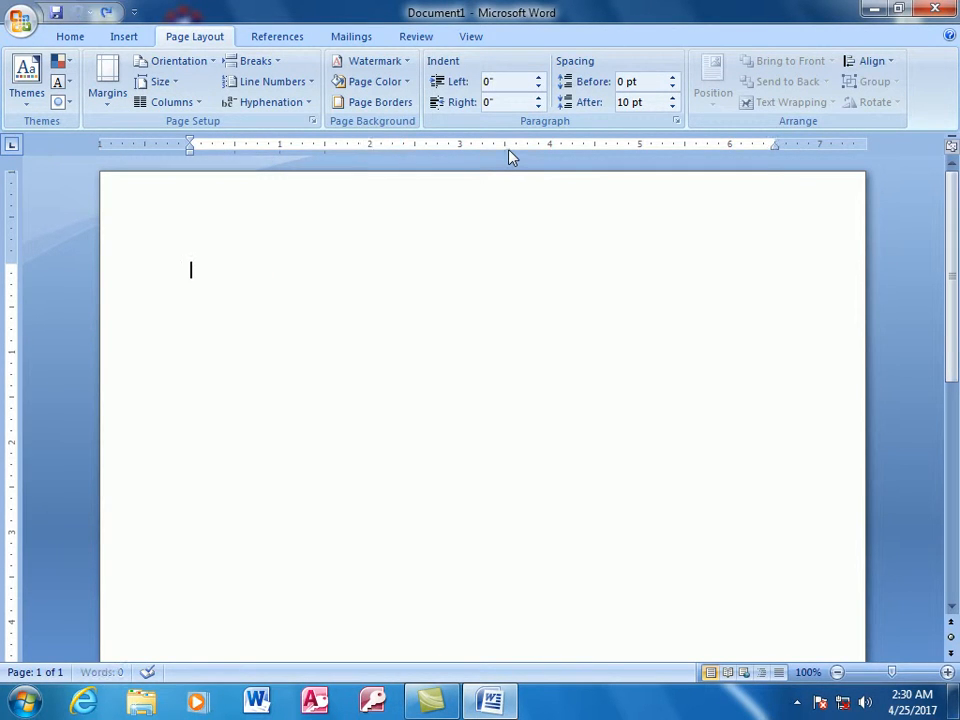
left_click(203, 106)
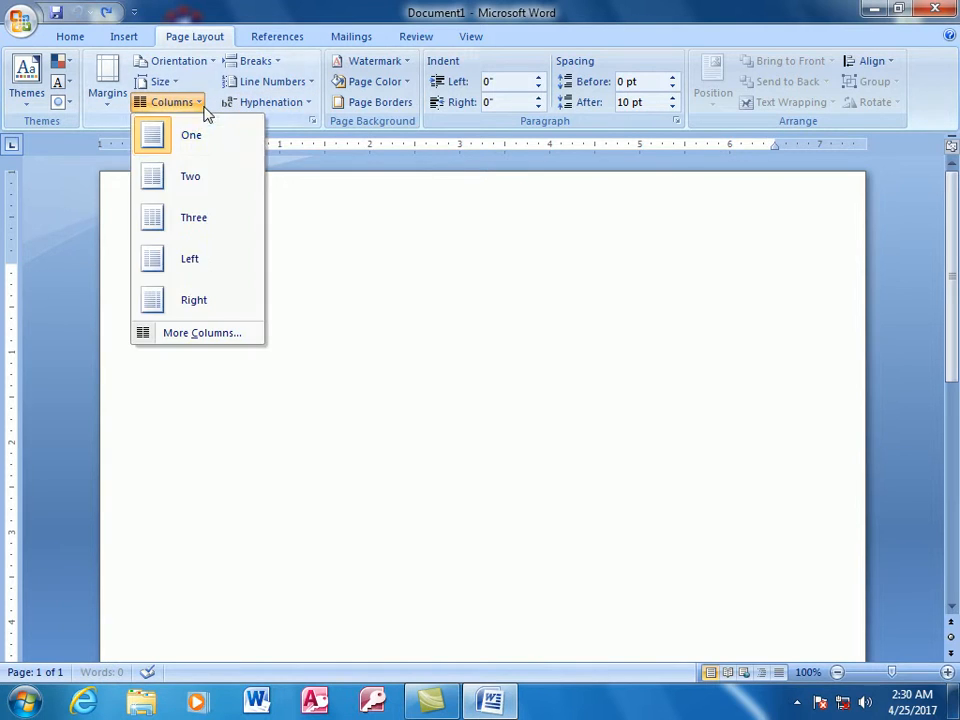
left_click(225, 300)
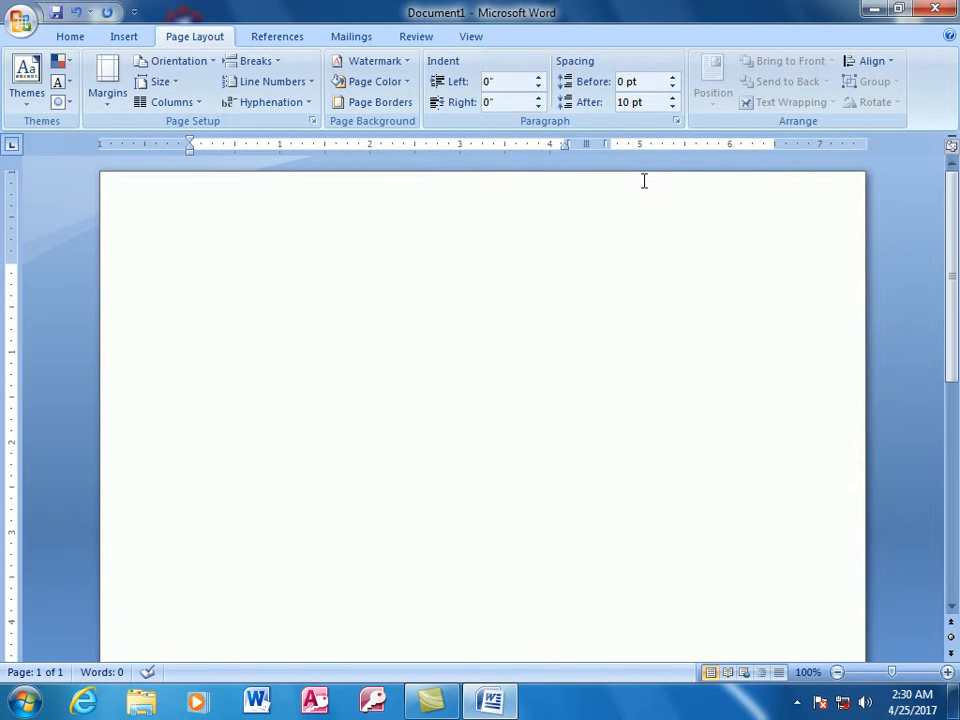
- Fill over two lines of the wide first column and, past a column break, over three lines of the narrow second column with the letter a
type("aaaaaaaaaaaaaaaaaaaaaaaaaaaaaaaaaaaaaaaaaaaaaaaaaaaaaaaaaaaaaaaaaaaaaaaaaaaaaaaaaaaaaaa")
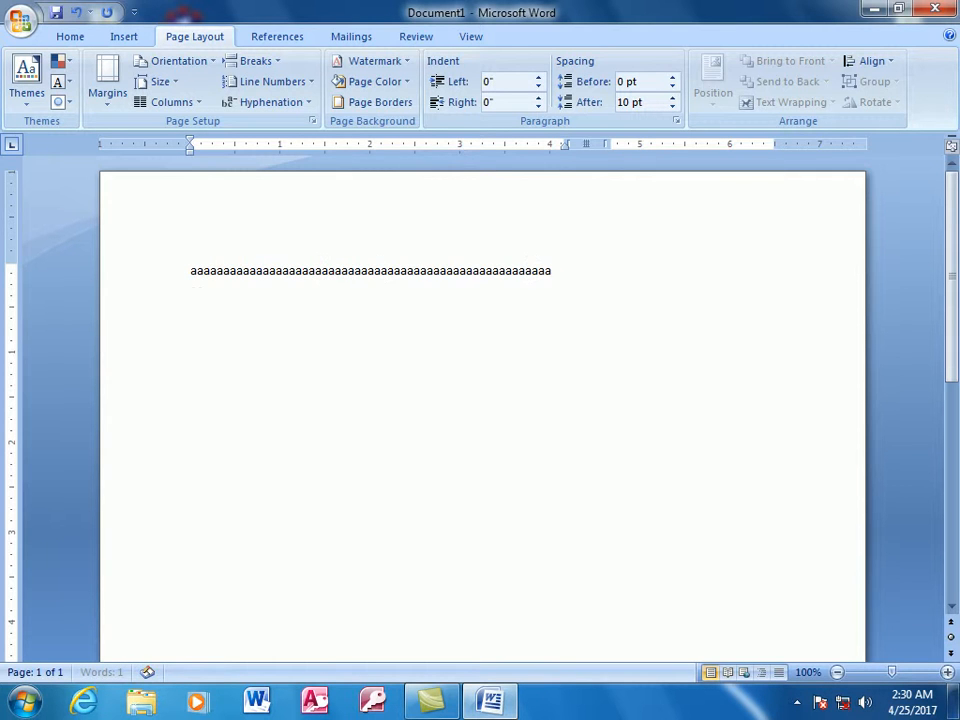
type("aaaaaaaaaaaaaaaaaaaaa")
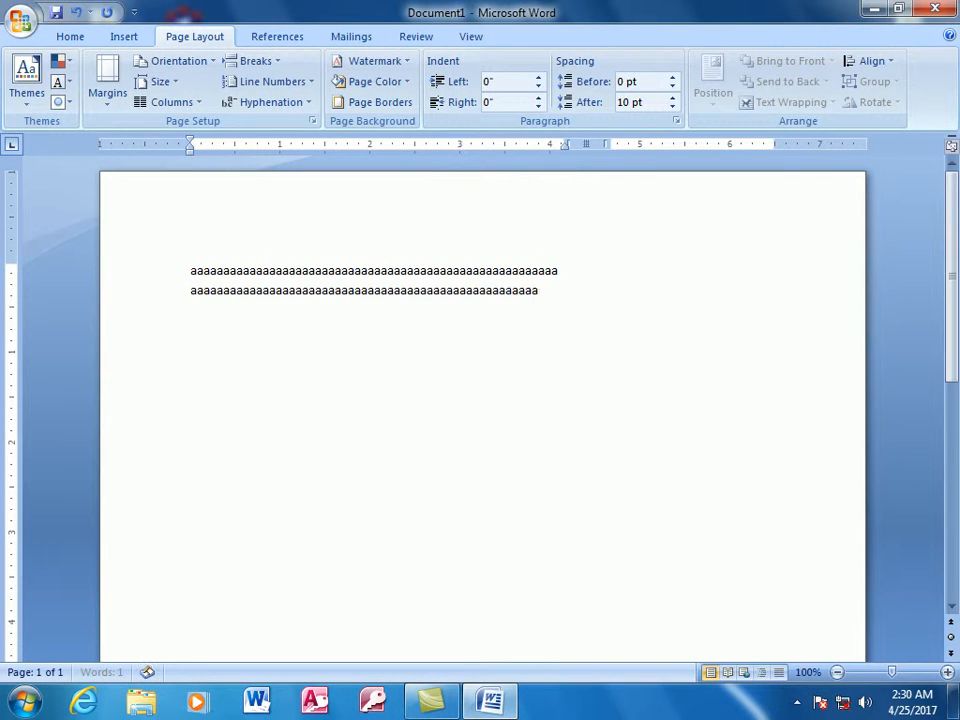
double_click(611, 270)
type("aaaaaaaaaaaaaaaaaaaaaaaaaaaaaaaaaaaaaaaaaaaaaaaaaaaaaaaaaaaaaaaaaaaaaaaaa")
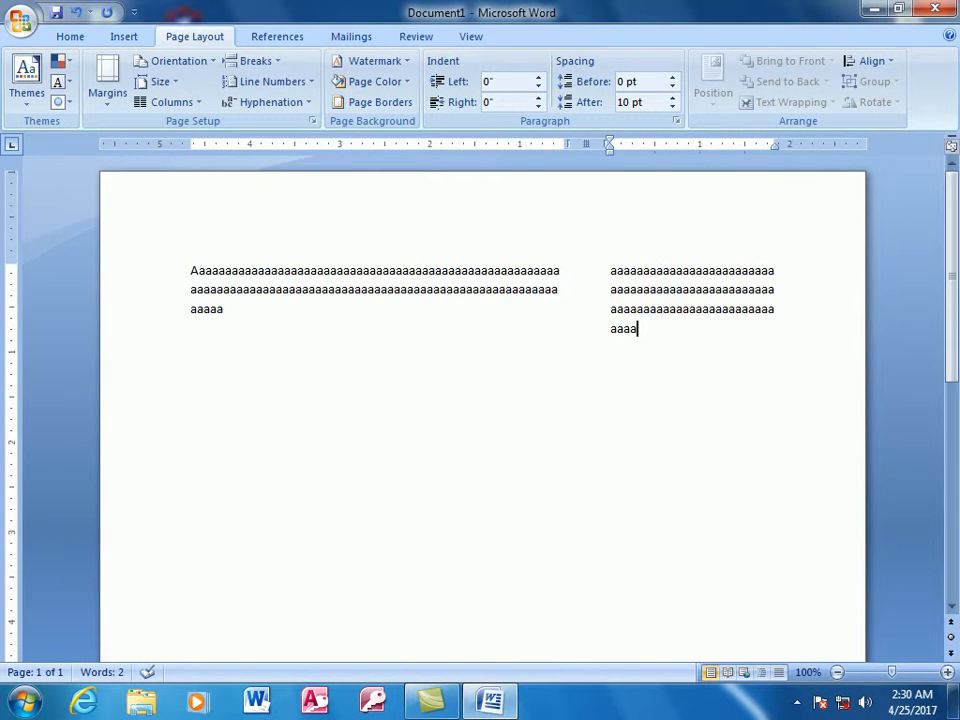
- Examine the two unequal columns in the print preview and return to editing the document
key("ctrl+F2")
left_click(549, 238)
left_click(551, 238)
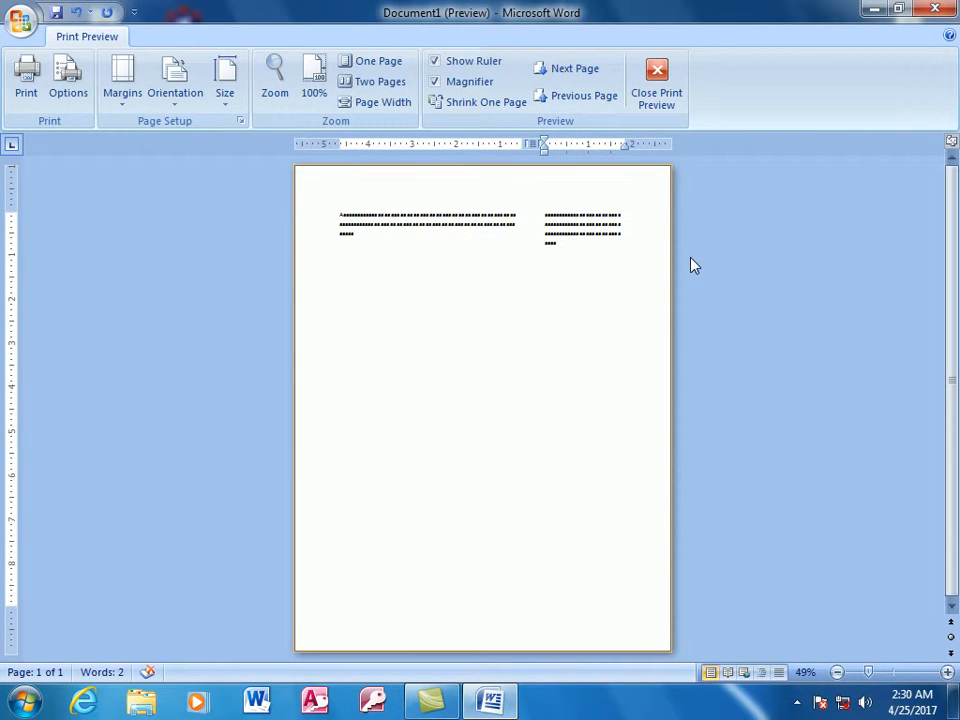
key("Escape")
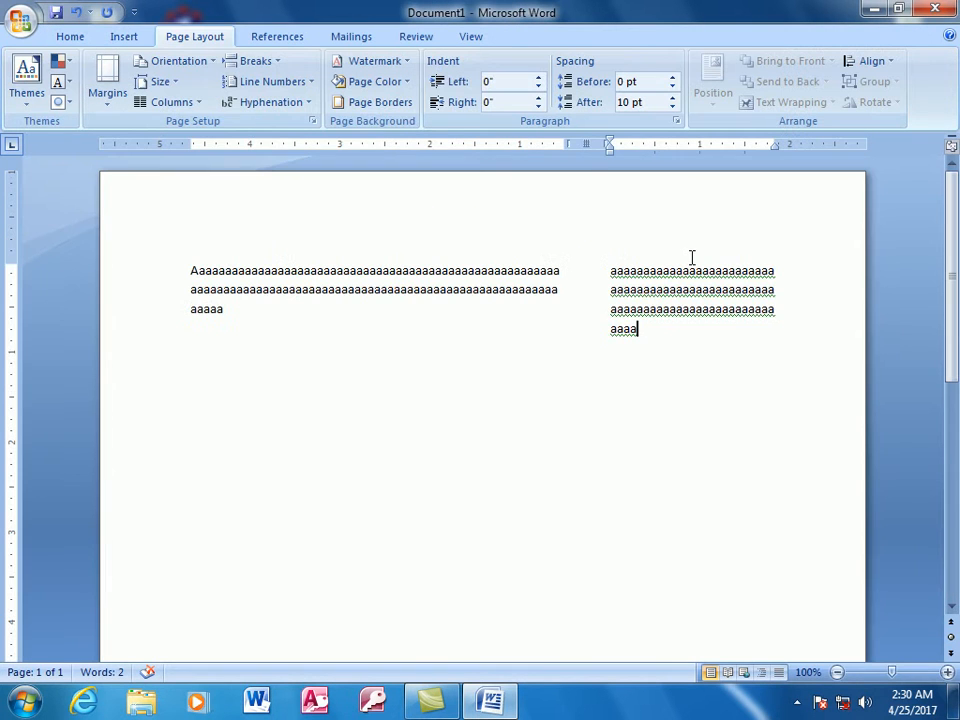
- Undo the sample text, the column break and the Right column layout
key("ctrl+z")
key("ctrl+z")
key("ctrl+z")
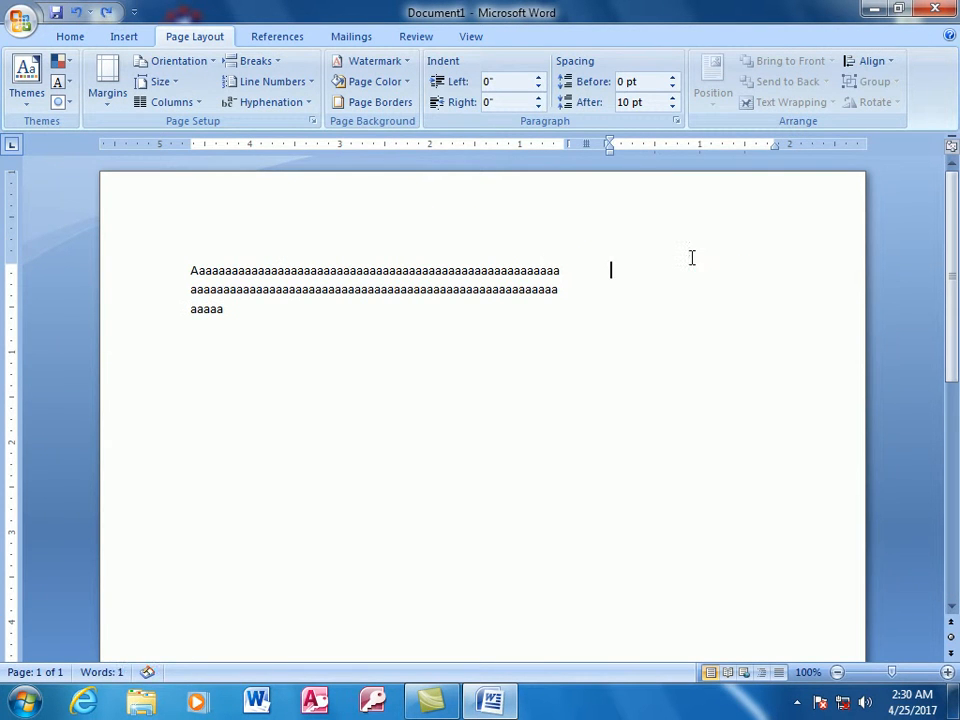
- Choose the Three preset in the custom column settings and set the column spacing to 1"
left_click(202, 104)
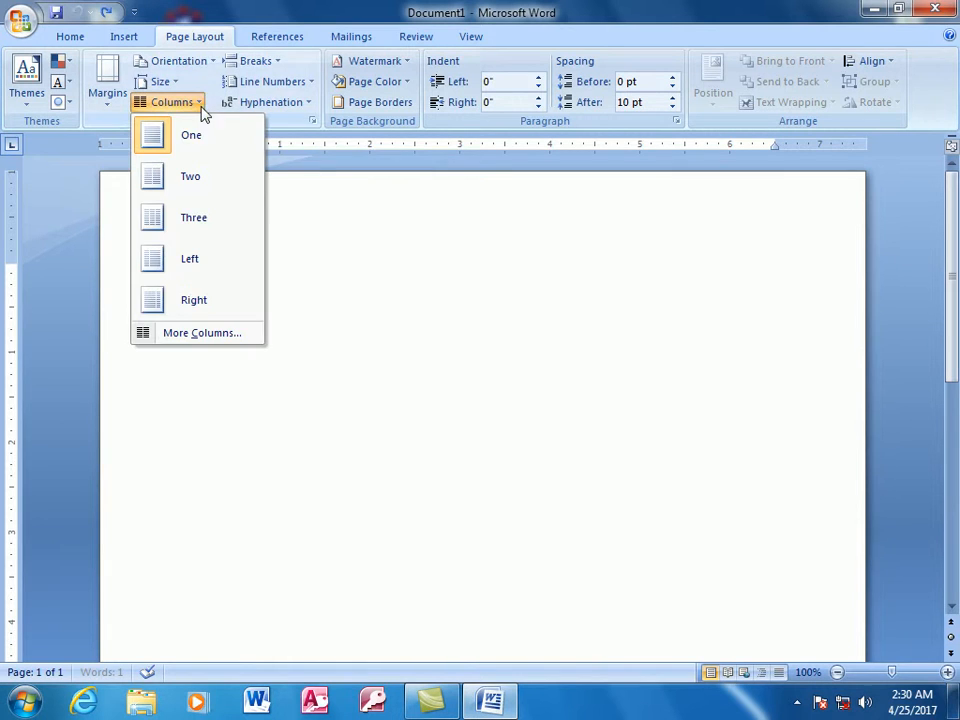
left_click(210, 336)
left_click_drag(426, 176, 431, 292)
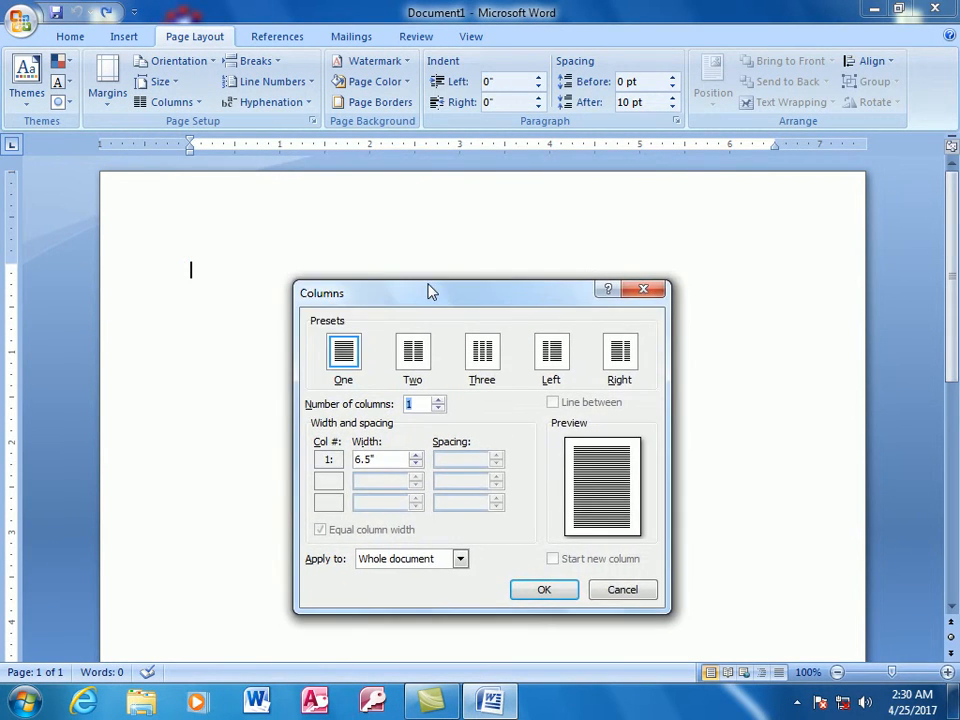
left_click(484, 366)
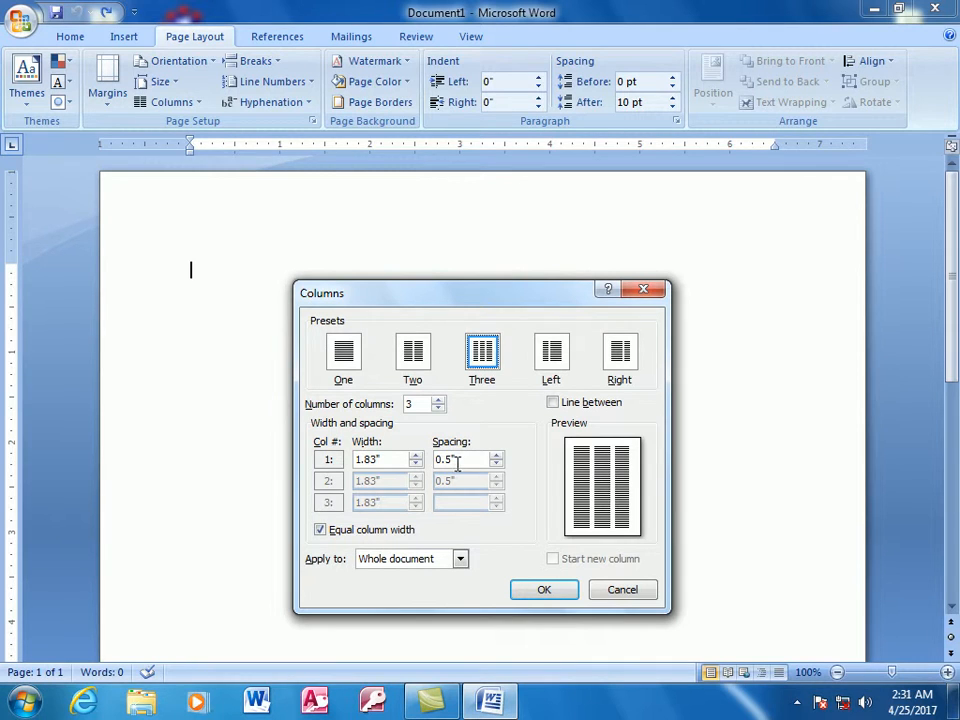
left_click(496, 455)
left_click(496, 455)
left_click(496, 455)
left_click(496, 455)
left_click(496, 455)
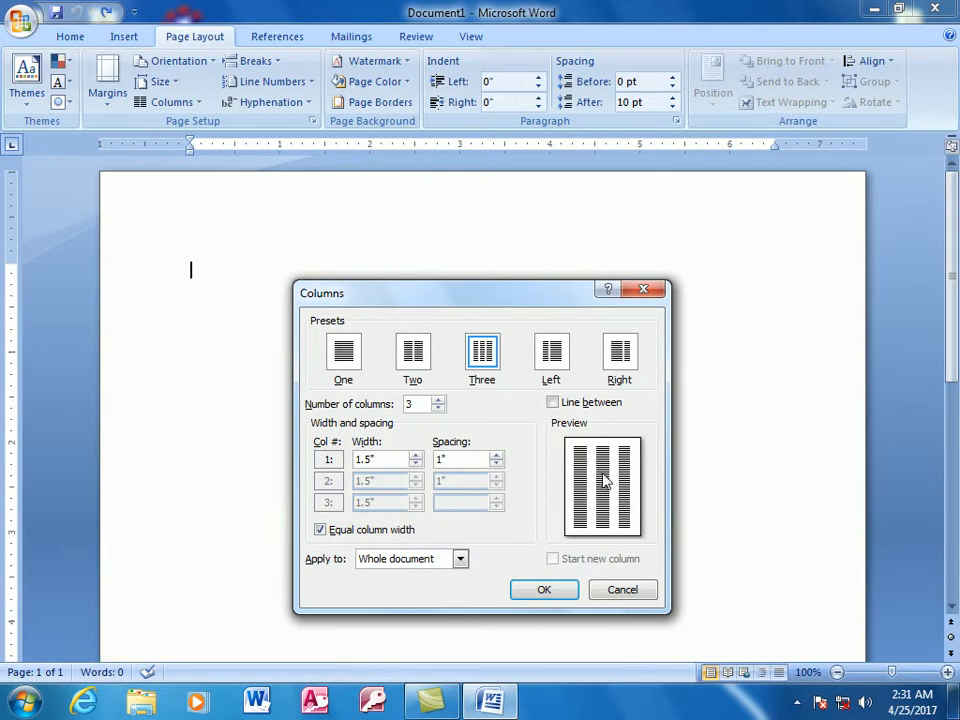
- Set the width of the three equal columns to 1.8"
left_click(415, 455)
left_click(415, 455)
left_click(415, 455)
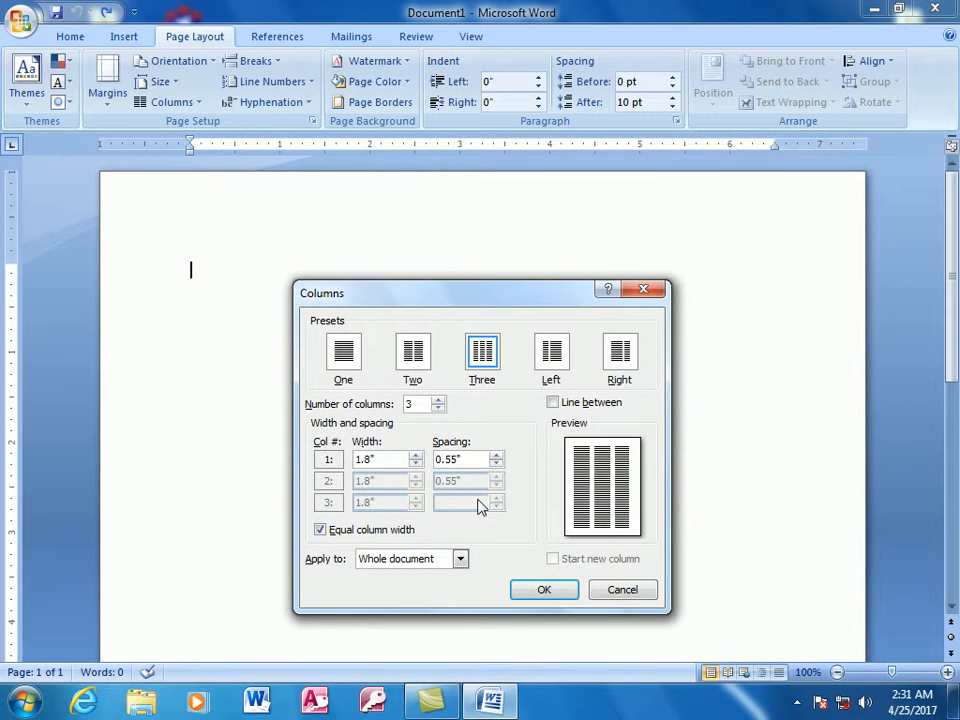
- Set the column spacing to 1" and apply the three-column layout to the whole document
left_click(496, 455)
left_click(496, 455)
left_click(496, 455)
left_click(496, 455)
left_click(496, 457)
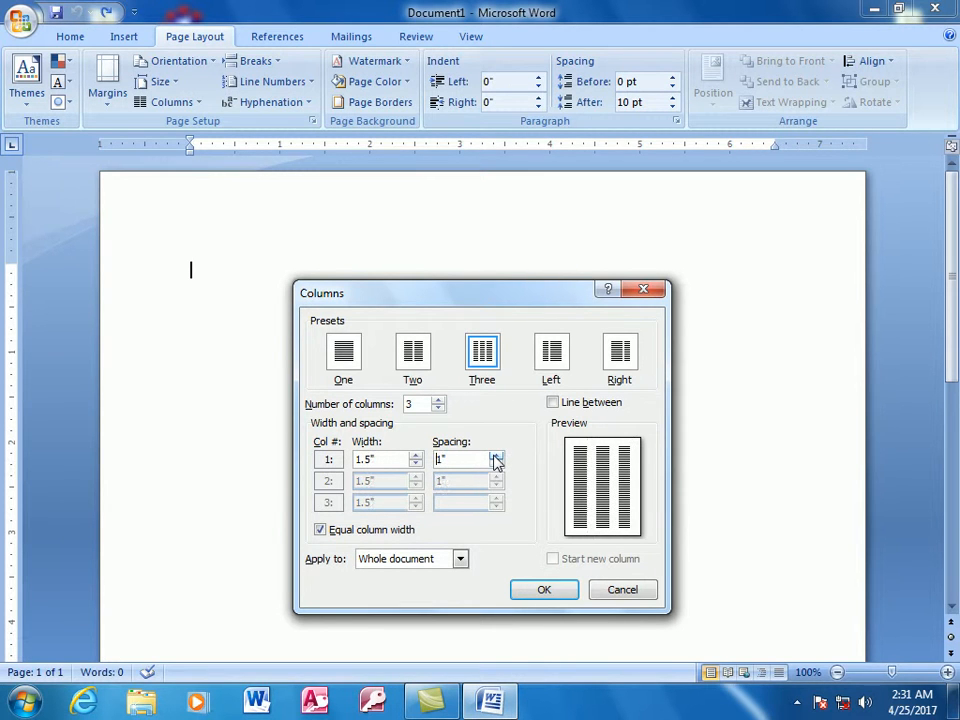
left_click(549, 591)
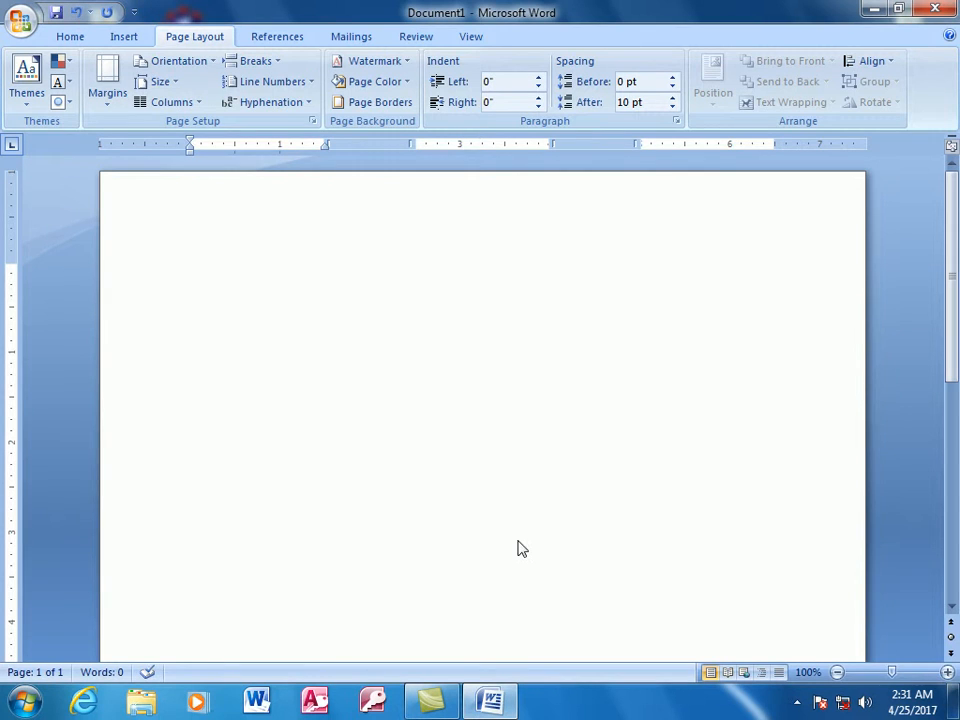
- Fill nearly four lines of the first column with the letter a and, past a column break, nearly five lines of the second with s
type("aaaaaaaaaaaaaaaaaaaa")
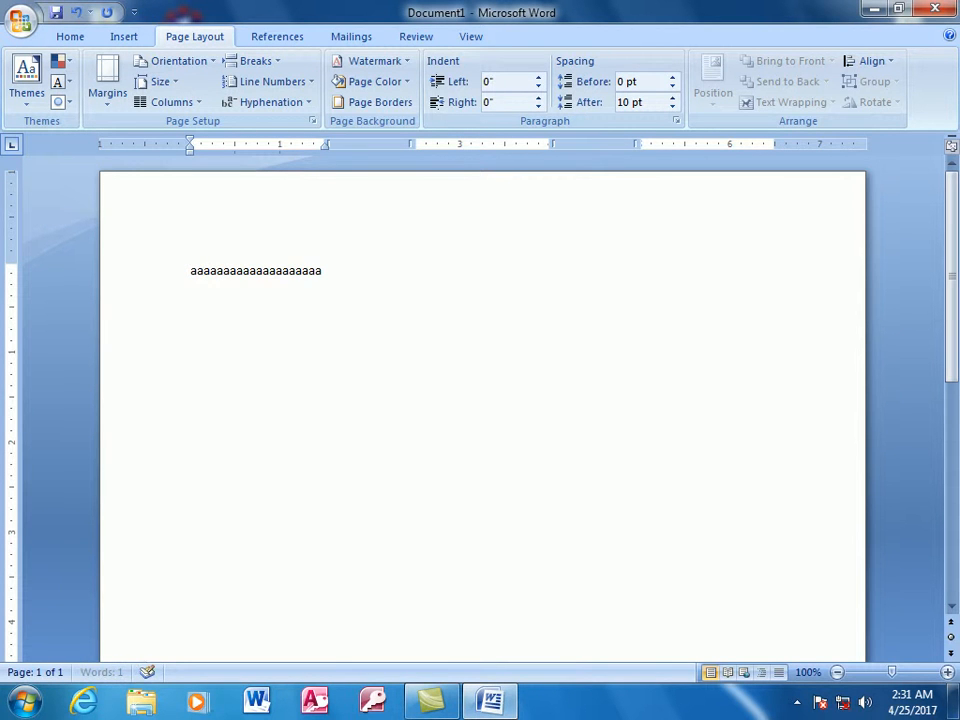
type("aaaaaaaaaaaaaaaaaaaaaaaaaaaaaaaaaaaaaaaaaaaaaaaaaaa")
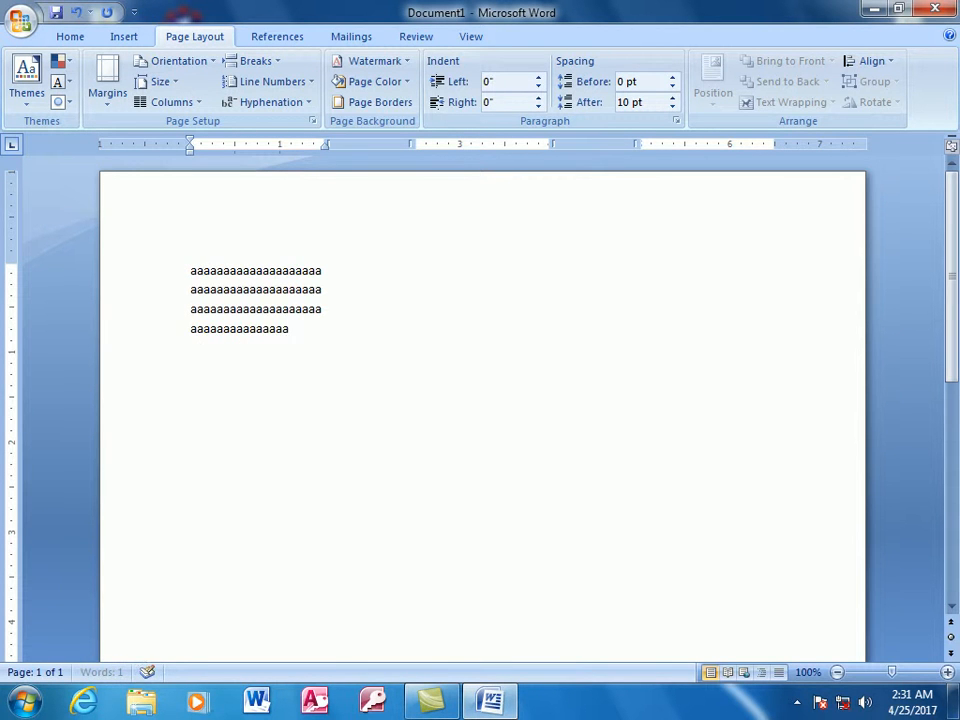
key("ctrl+shift+Return")
type("ssssssssssssssssssssssssssssssssss")
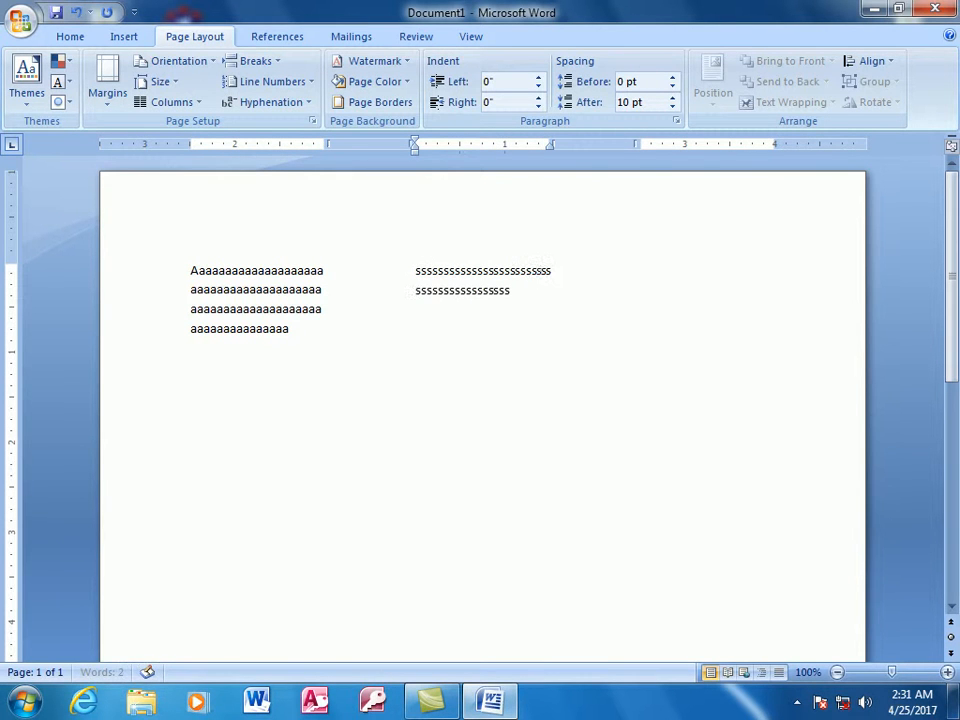
type("ssssssssssssssssssssssssssssssssssssssssssssssssssssssssssssssssssssssssssssssss")
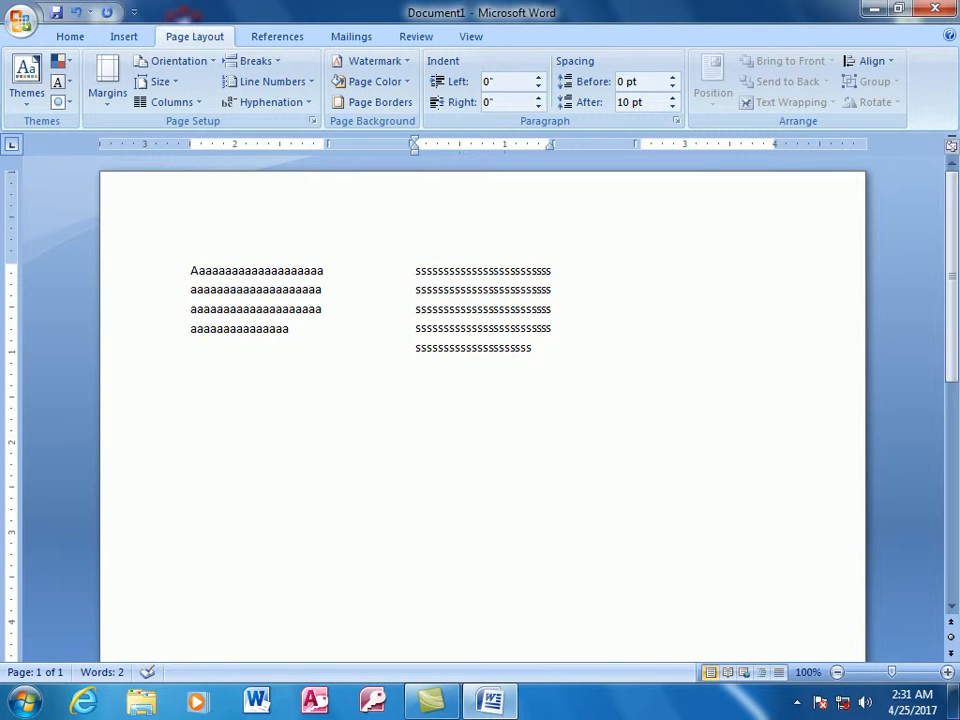
- Undo the sample text, the column break and the custom three-column layout with 1" spacing
key("ctrl+z")
key("ctrl+z")
key("ctrl+z")
key("ctrl+z")
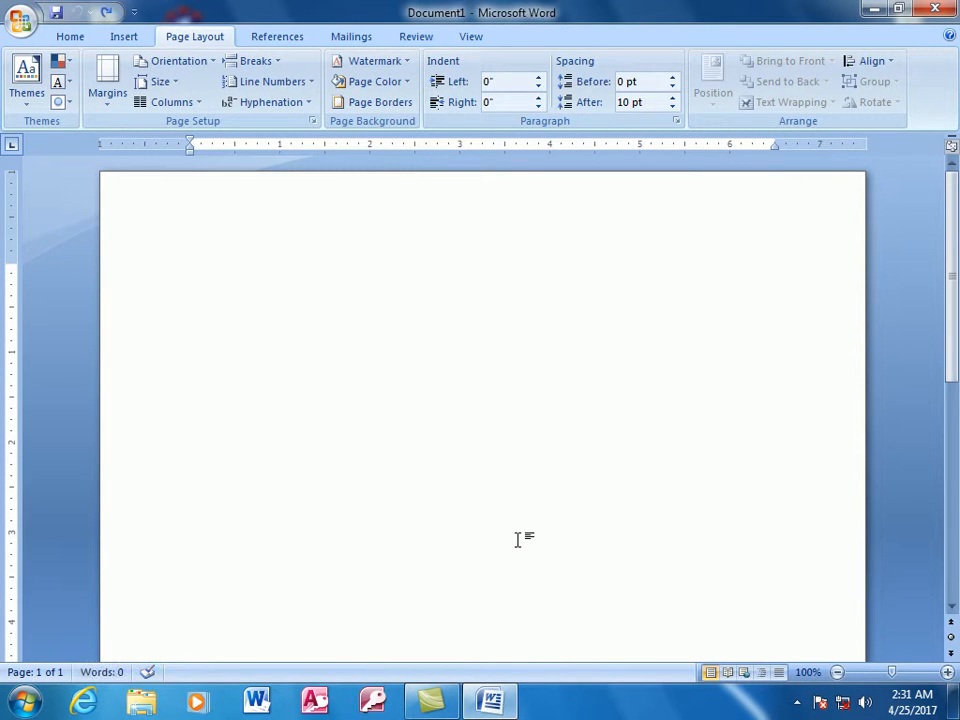
- Choose the Three preset in the custom column settings and turn on the line between columns
left_click(201, 101)
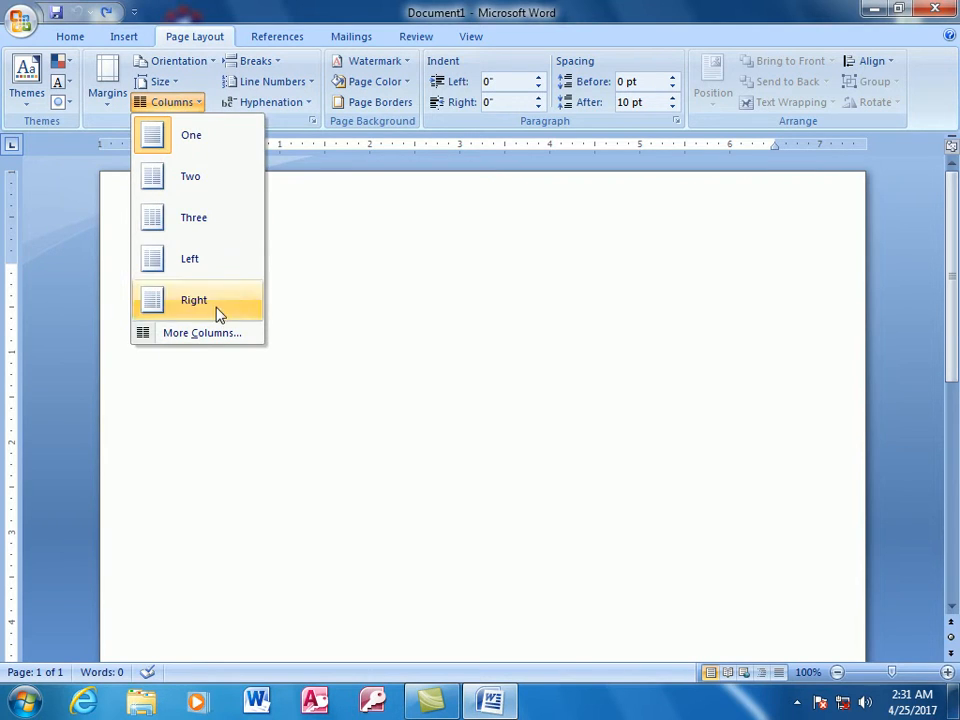
left_click(249, 338)
left_click_drag(477, 300, 472, 215)
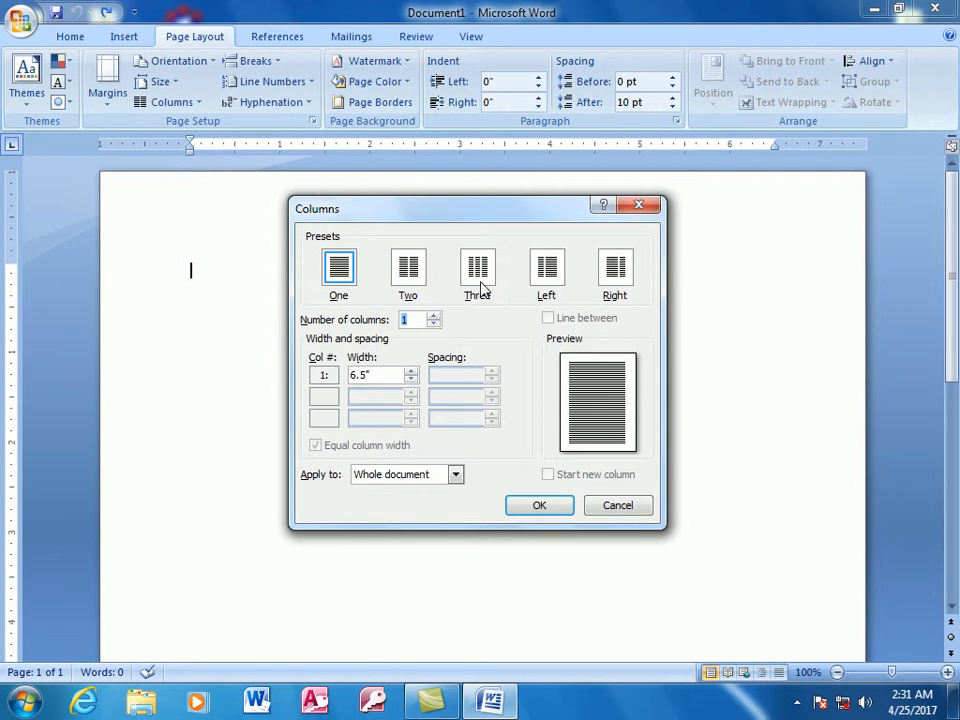
left_click(481, 278)
left_click(549, 318)
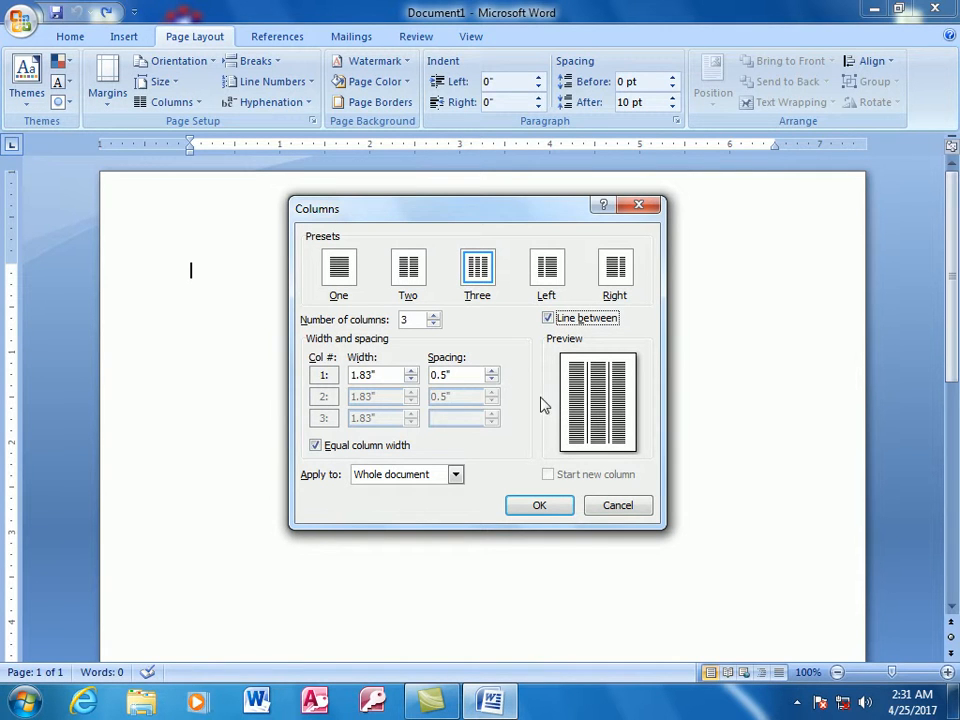
- Set the column spacing to 1.1" and apply the column settings to the whole document
left_click(491, 371)
left_click(491, 371)
left_click(491, 371)
left_click(491, 371)
left_click(491, 371)
left_click(491, 371)
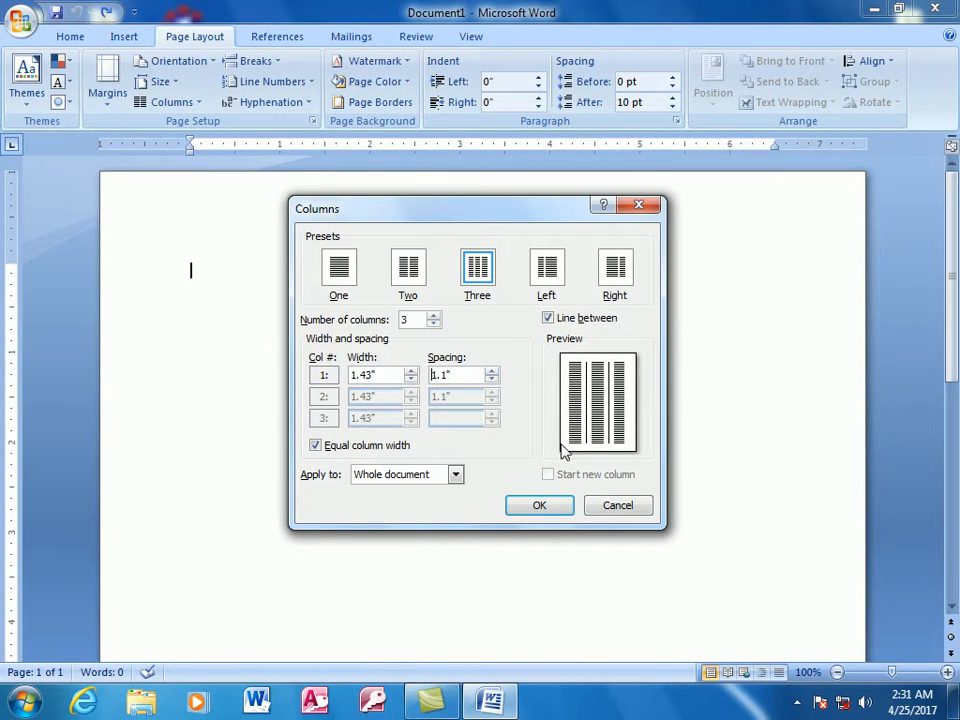
left_click(455, 475)
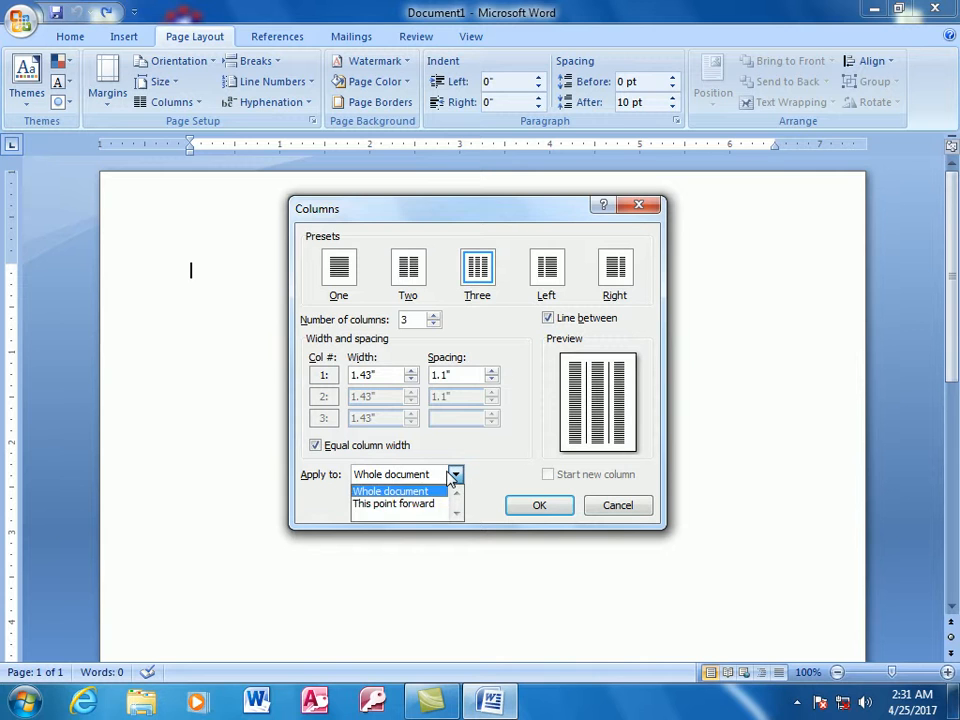
left_click(385, 496)
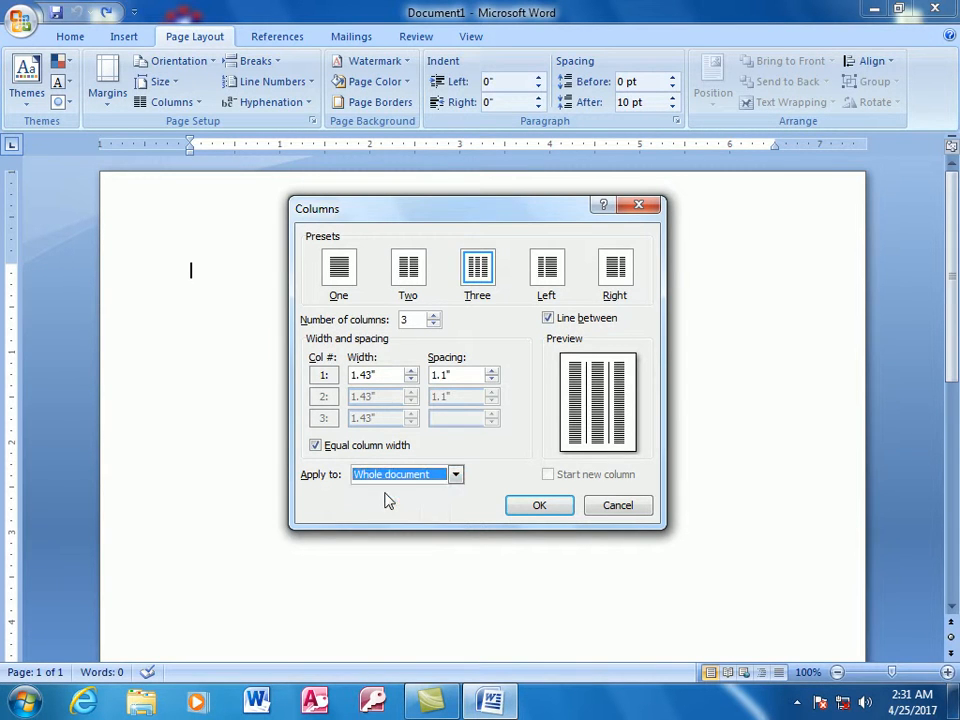
left_click(538, 507)
- Fill just over four lines of the first column with the letter a and insert a column break
type("aaaaaaaaaaaaaaaaaaaaaaaaaaaaaaaaaaaaaaaaaaaaaaaaaaaaaaaaaaaaaaaaaaaaaaaaaaaa")
key("ctrl+shift+Return")
- Fill the second column with sample letters and short separate entries from "f", "df", "sdf" down to a last "f", and insert a column break
type("aaaaaaaaaaaaaaaaa")
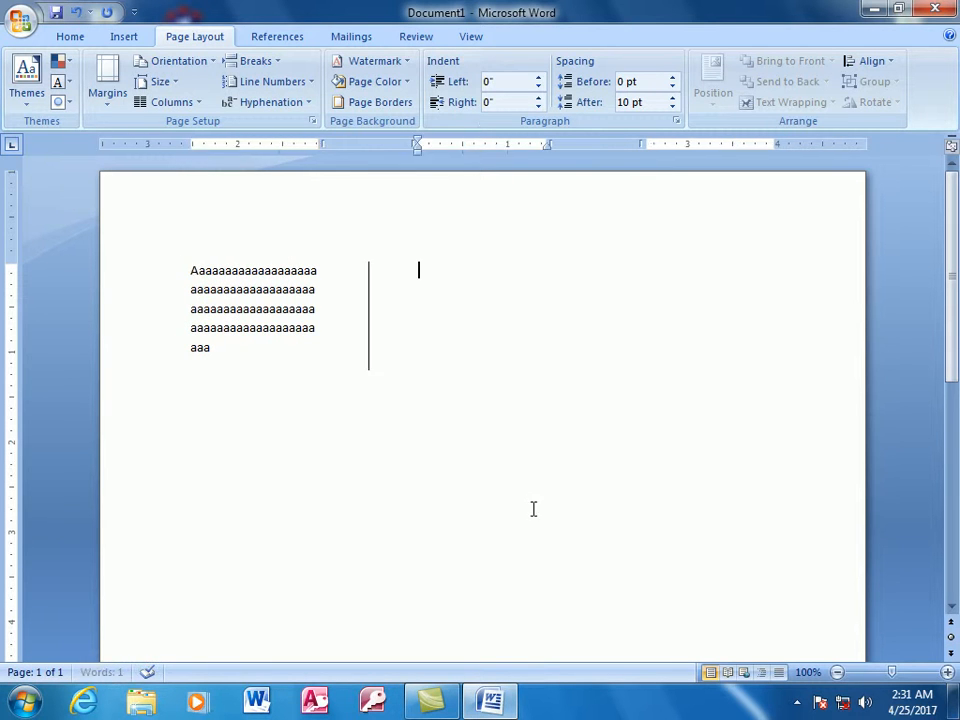
type("aaaaadsdFDSfdsFDSfdsFD f df sdf ds fds f sf sd f")
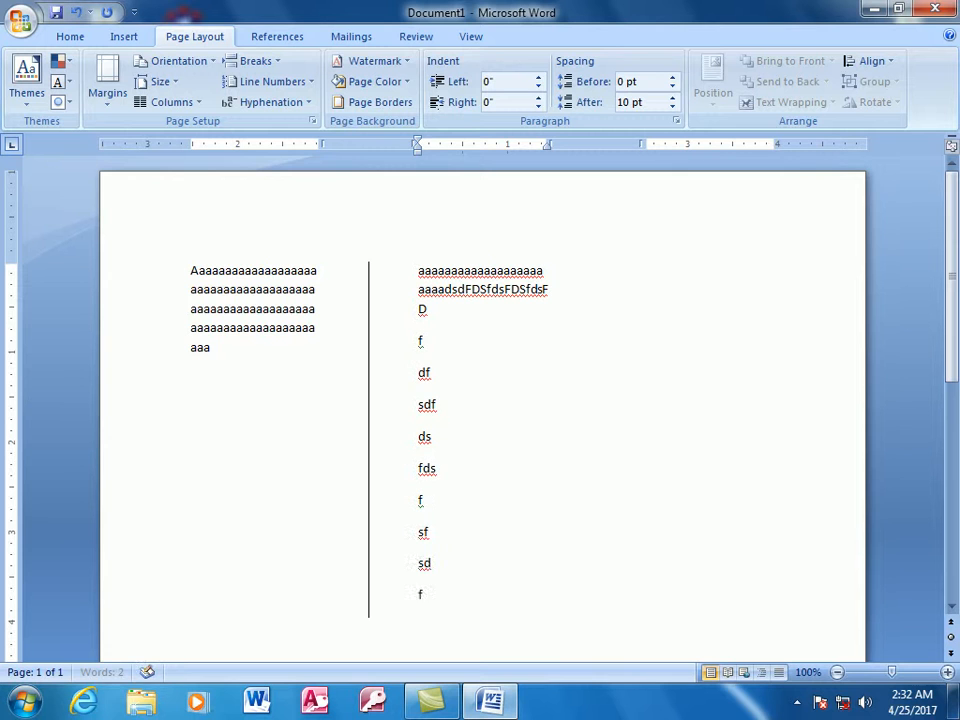
key("Return")
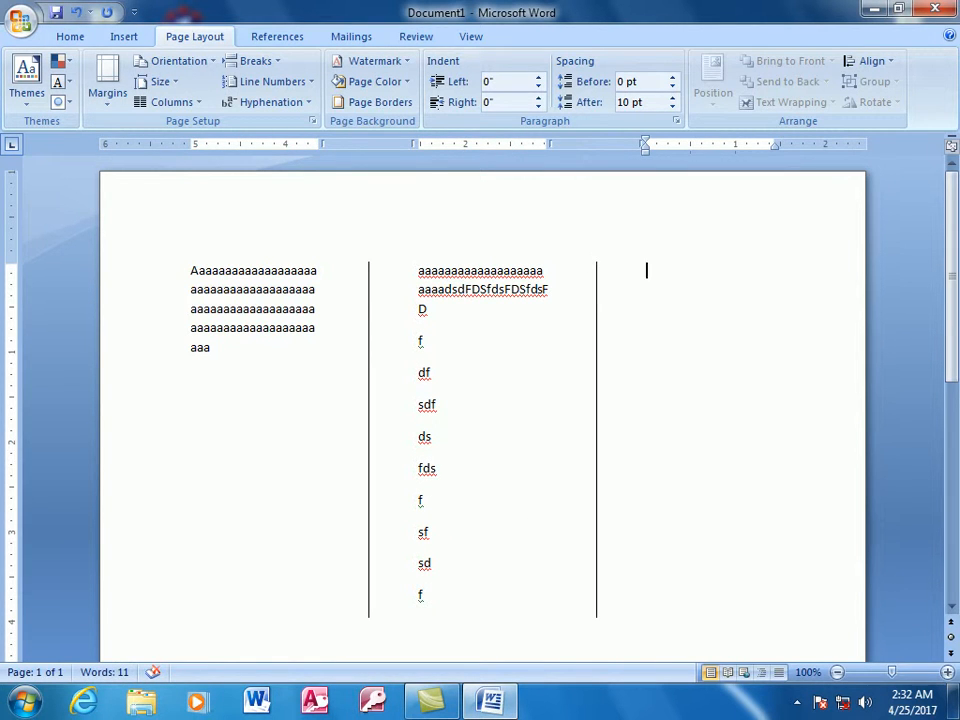
- Enter d, fds, f, g, fd, g and dg on separate lines in the third column, and undo everything back to a blank single-column page
type("d fds f g fd g dg")
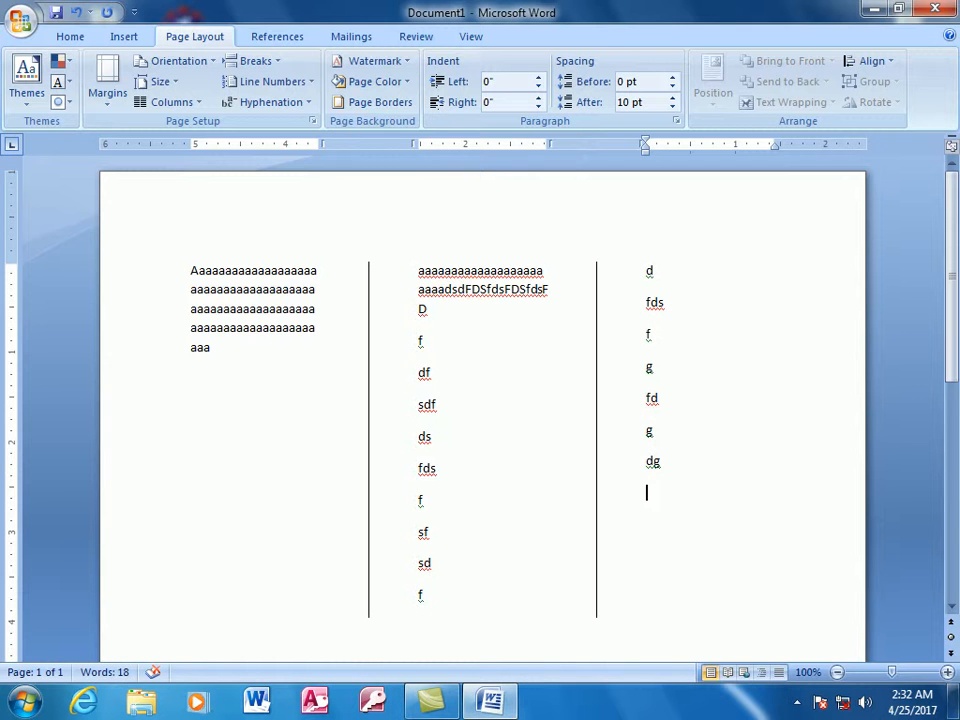
key("ctrl+z")
key("ctrl+z")
key("ctrl+z")
key("ctrl+z")
key("ctrl+z")
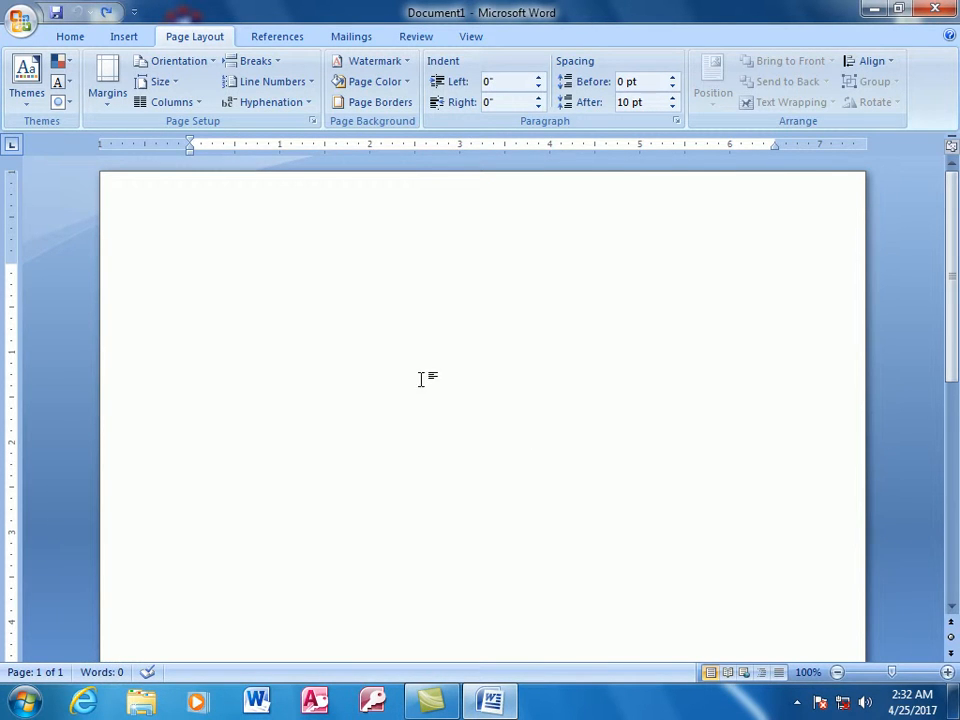
- Apply the Two preset from the custom column settings to the whole document, without a line between the columns
left_click(196, 103)
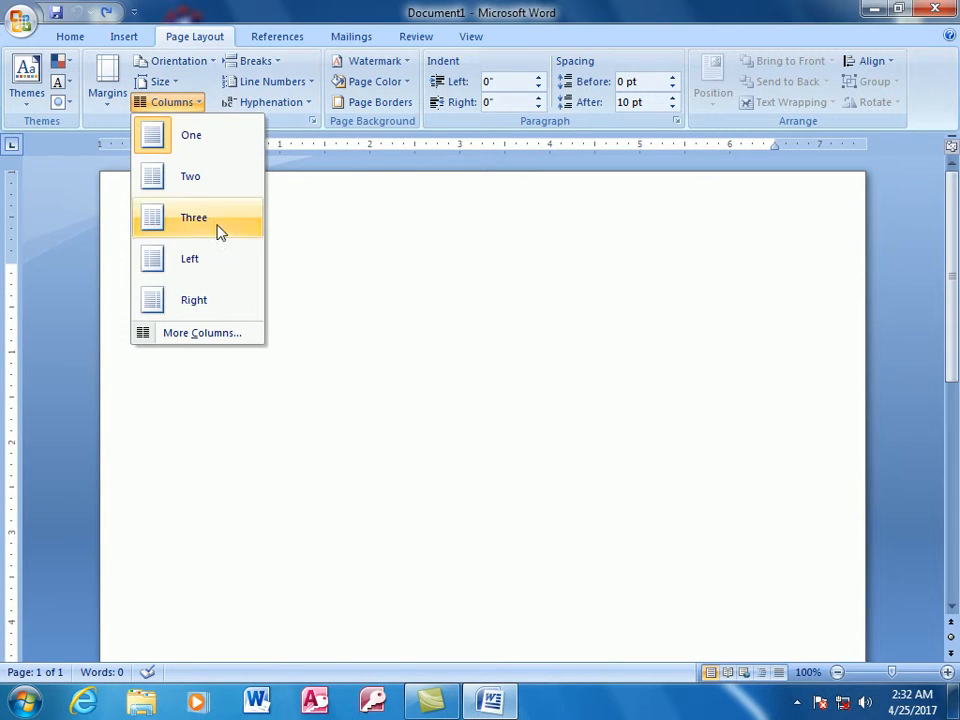
left_click(209, 336)
left_click(406, 268)
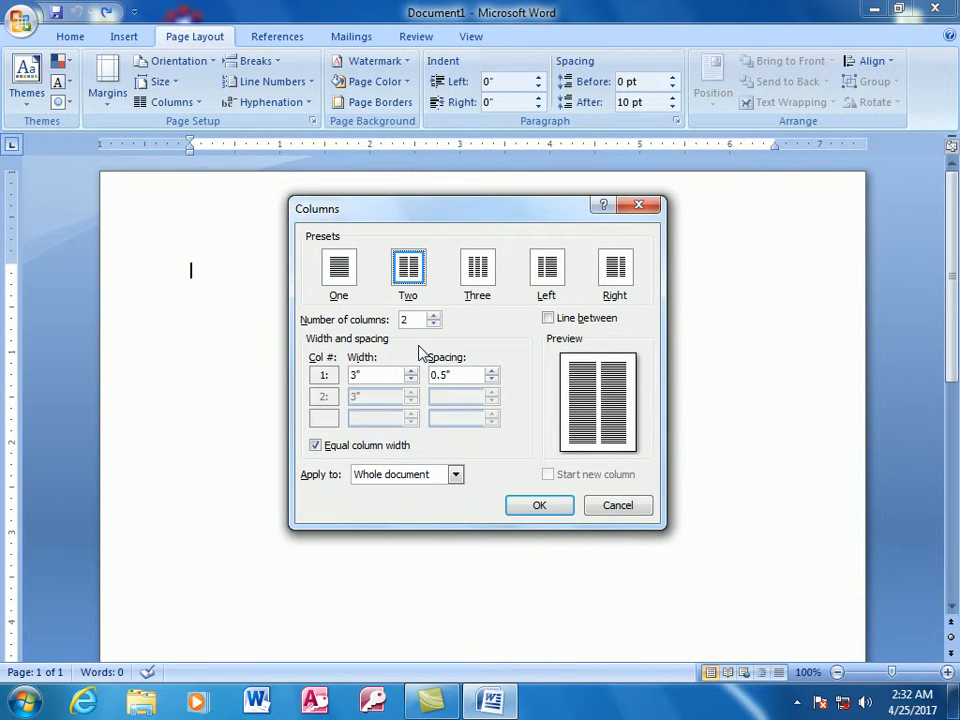
left_click(549, 319)
left_click(551, 318)
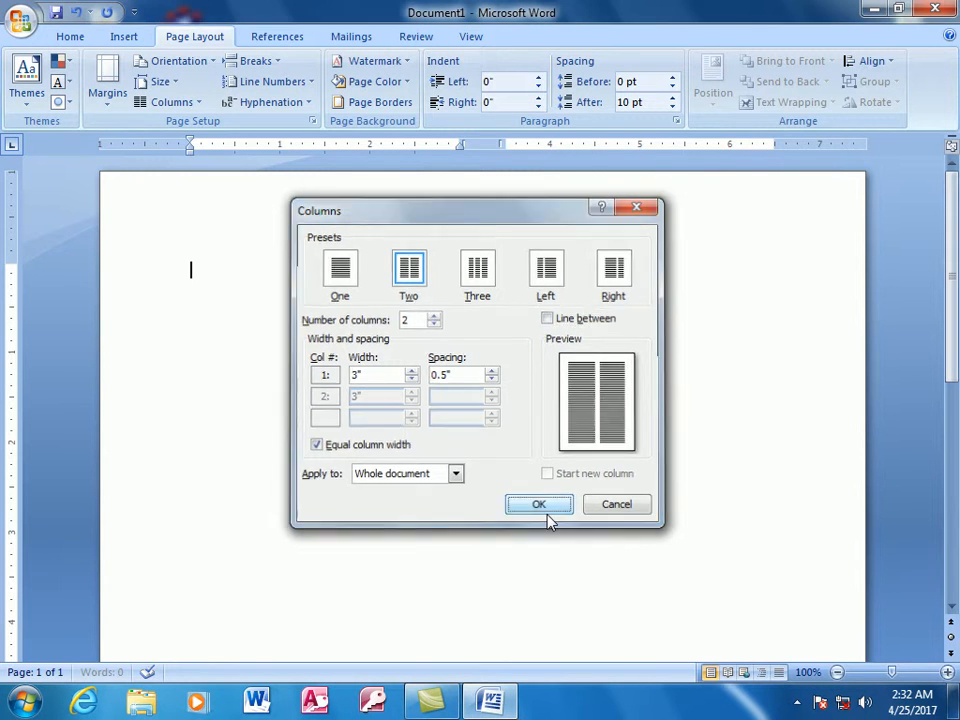
left_click(549, 516)
- Fill about two and a half lines of the first column with the letter a and insert a column break
type("aa")
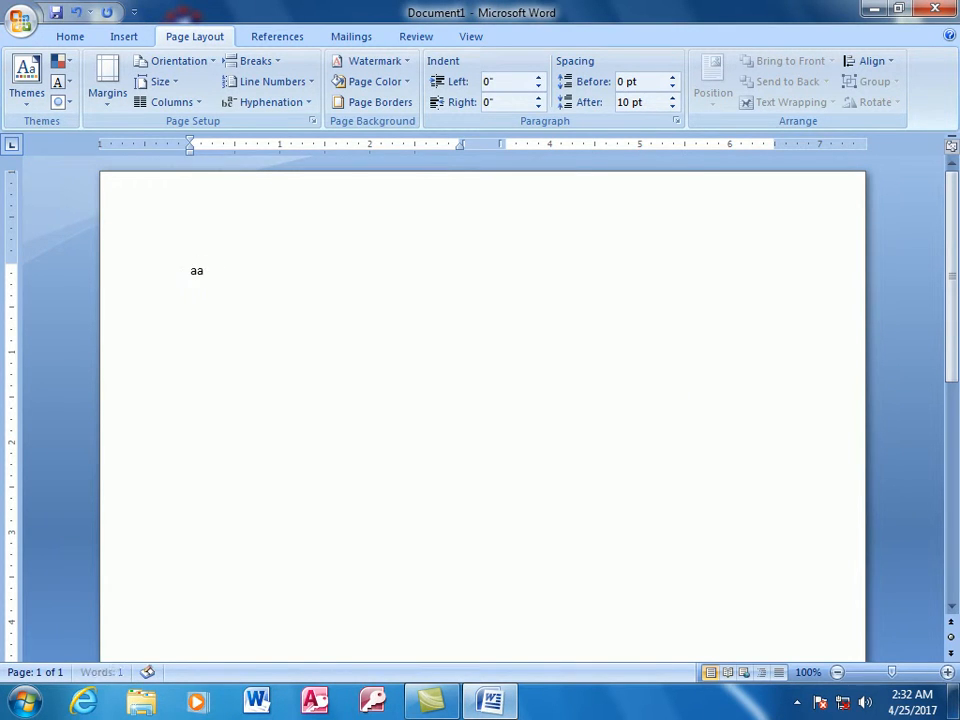
type("aaaaaaaaaaaaaaaaaaaaaaaaaaaaaaaaaaaaaaaaaaaaaaaaaaaaa")
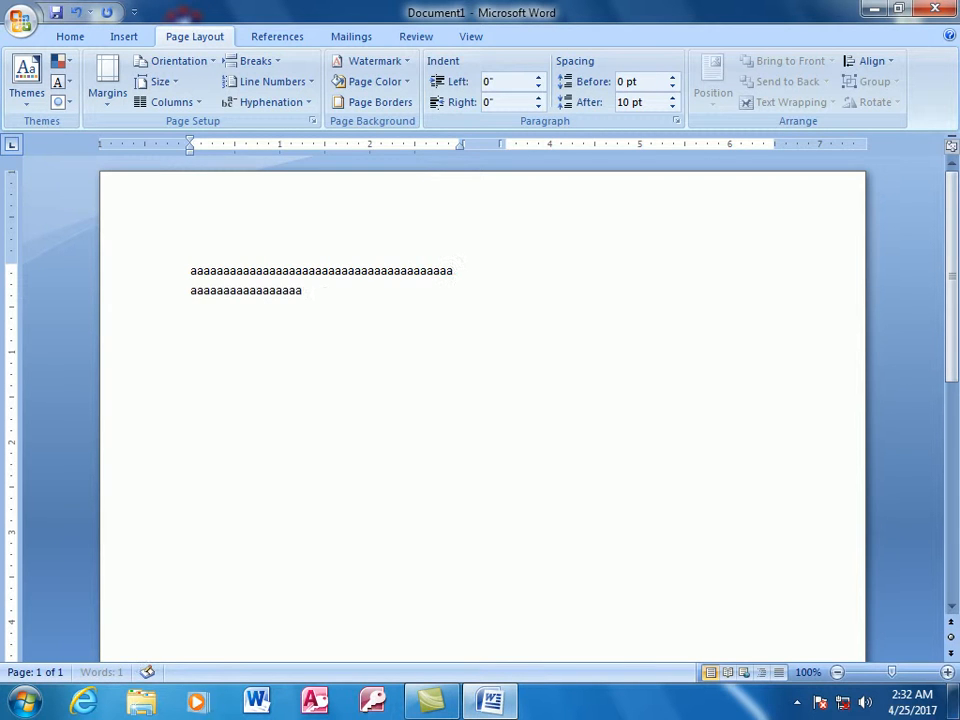
type("aaaaaaaaaaaaaaaaaaaaaaaaaaaaaaaaaaaaaaaaaaaaaaaaaaaaaaaaaaaaaaaaaaa")
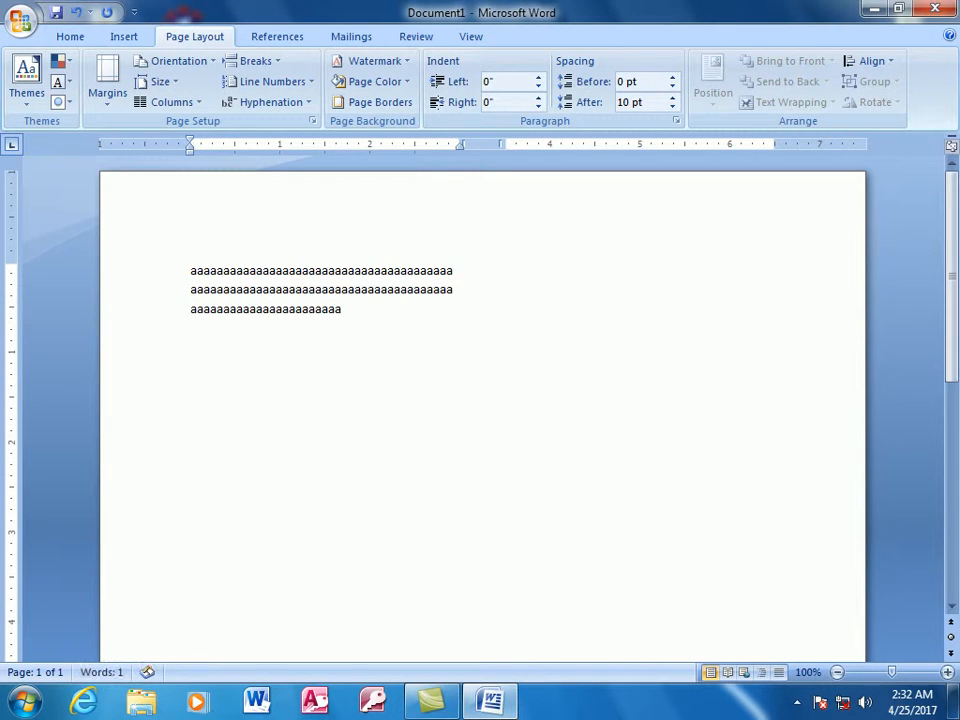
key("ctrl+shift+Return")
- Fill about three and a half lines of the second column with the letter a and start a new paragraph
type("a")
type("aaaaaaaaaaaaaaaaa")
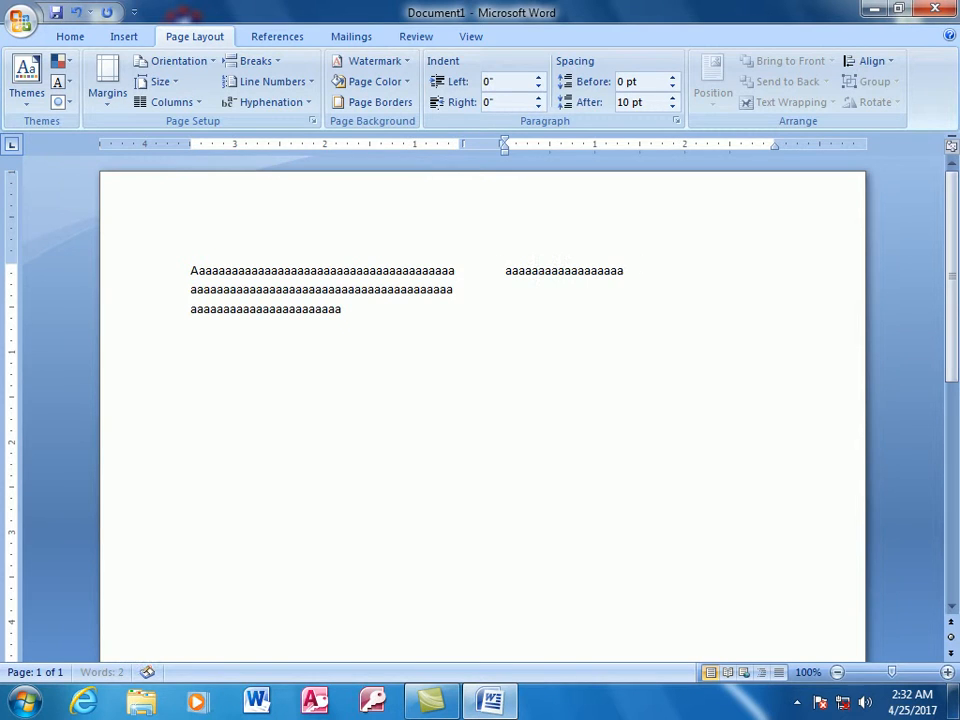
type("aaaaaaaaaaaaaaaaaaaaaaaaaaaaaaaaaaaaaaaaaaaaaaaaaaaaaaaaaaaaaaaaaaaa")
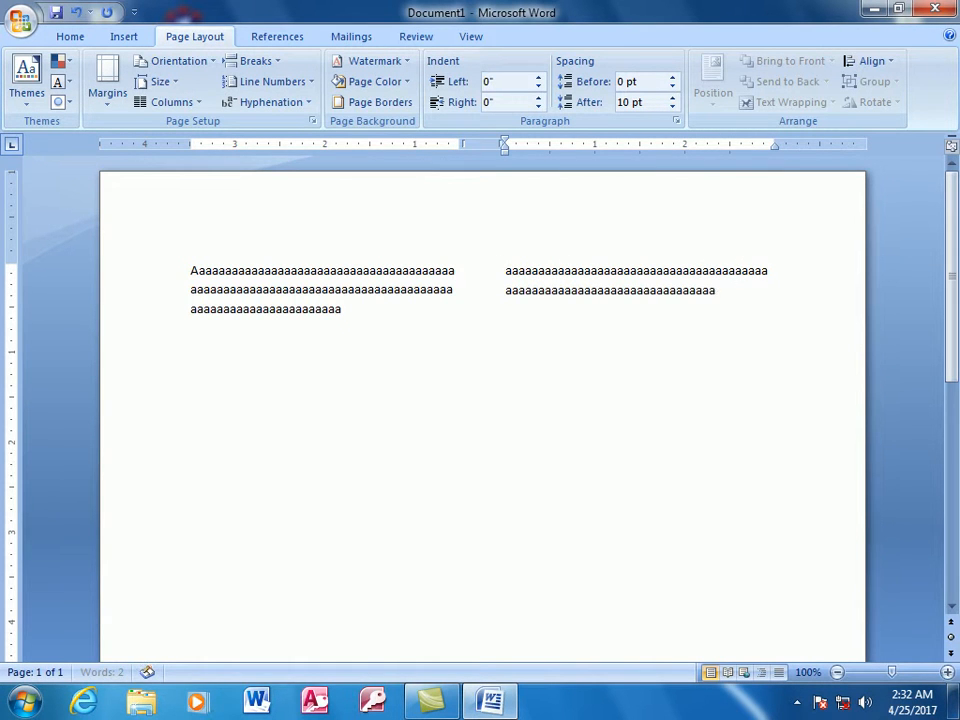
type("aaaaaaaaaaaaaaaaaaaaaaaaaaaaaaaaaaaaaaaaaaaaaaaaaaaaaaaaaaaaaaaaaaaaaaaaaaaa")
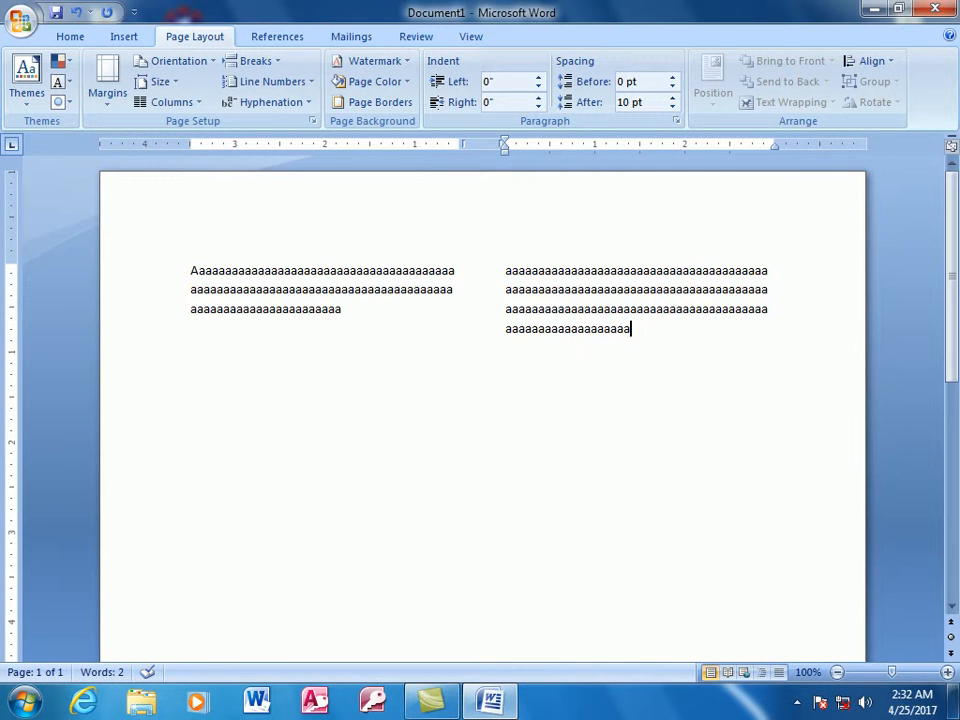
key("Return")
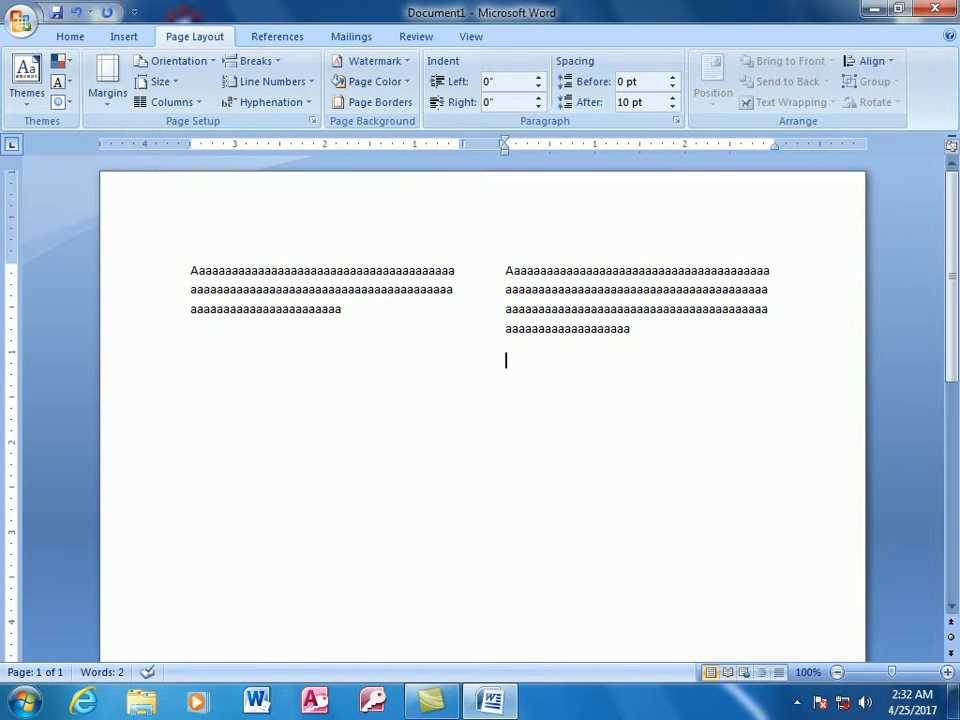
- Add one full line of the letter a as a new paragraph below the text in the first column
left_click(317, 407)
type("a")
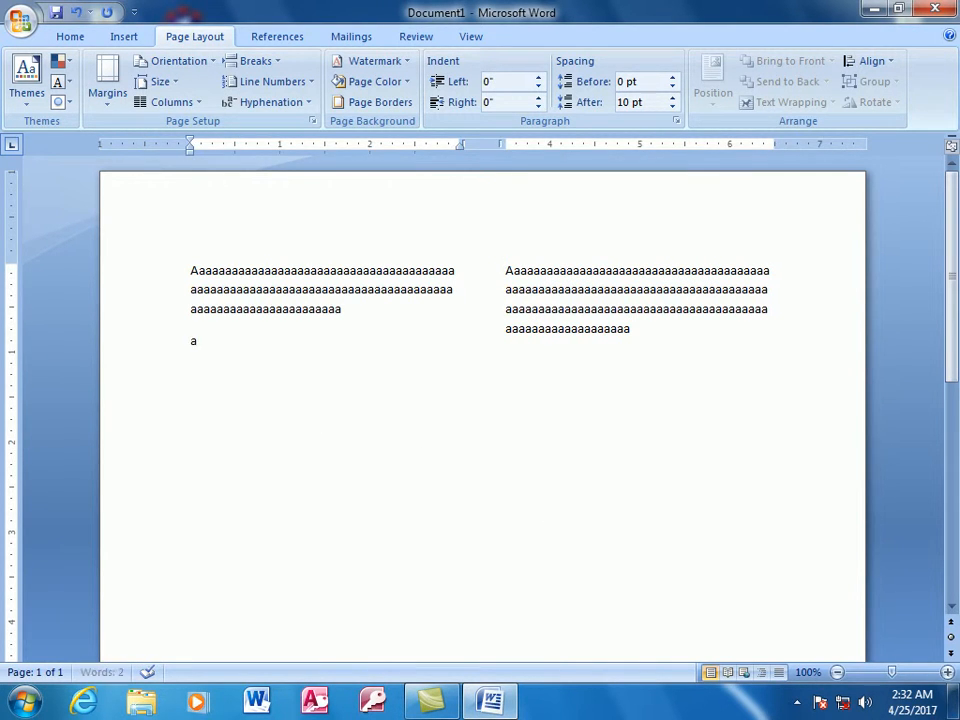
type("aaaaaaaaaaaaaaaaaaaaaaaaaaaaaaaaaaaaaaa")
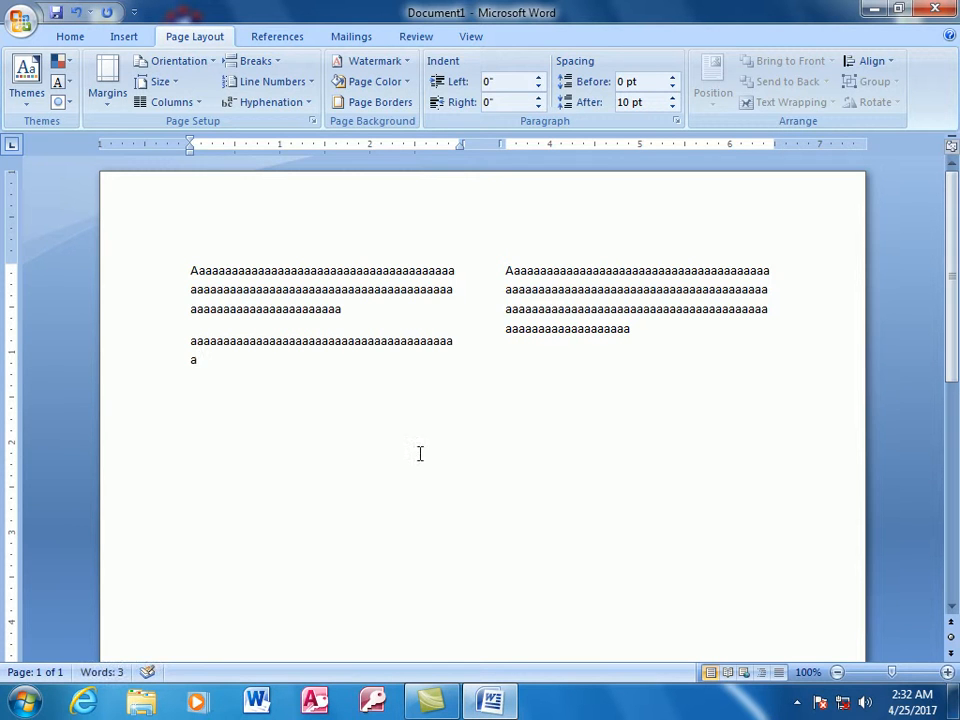
key("BackSpace")
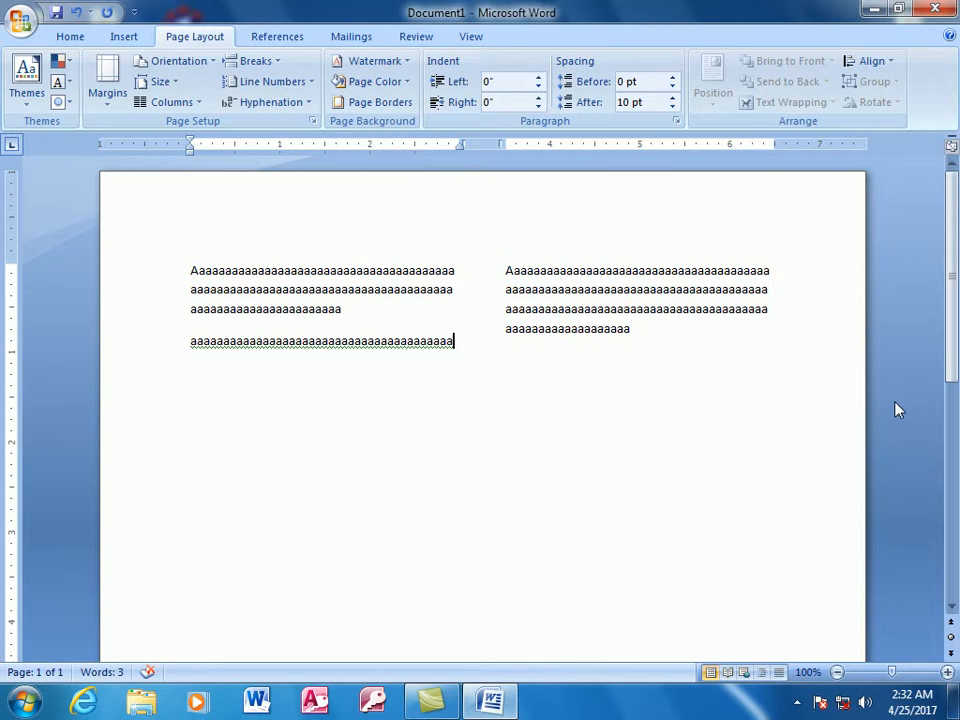
- From the empty paragraph in the second column, try the One column layout on the document and undo it
left_click(643, 331)
key("ctrl+a")
left_click(615, 392)
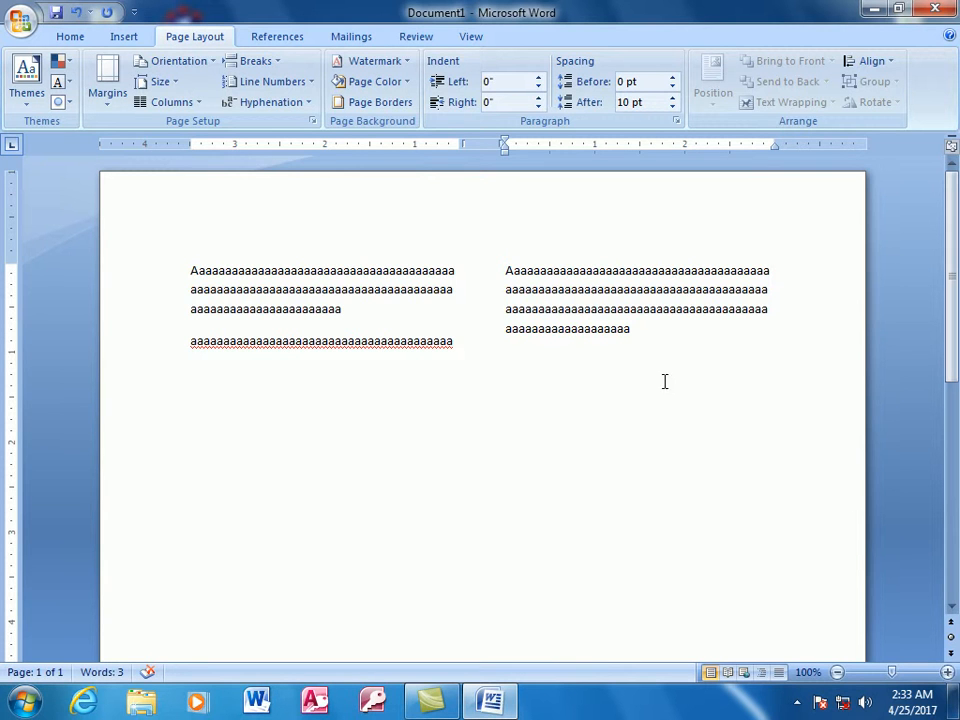
left_click(198, 104)
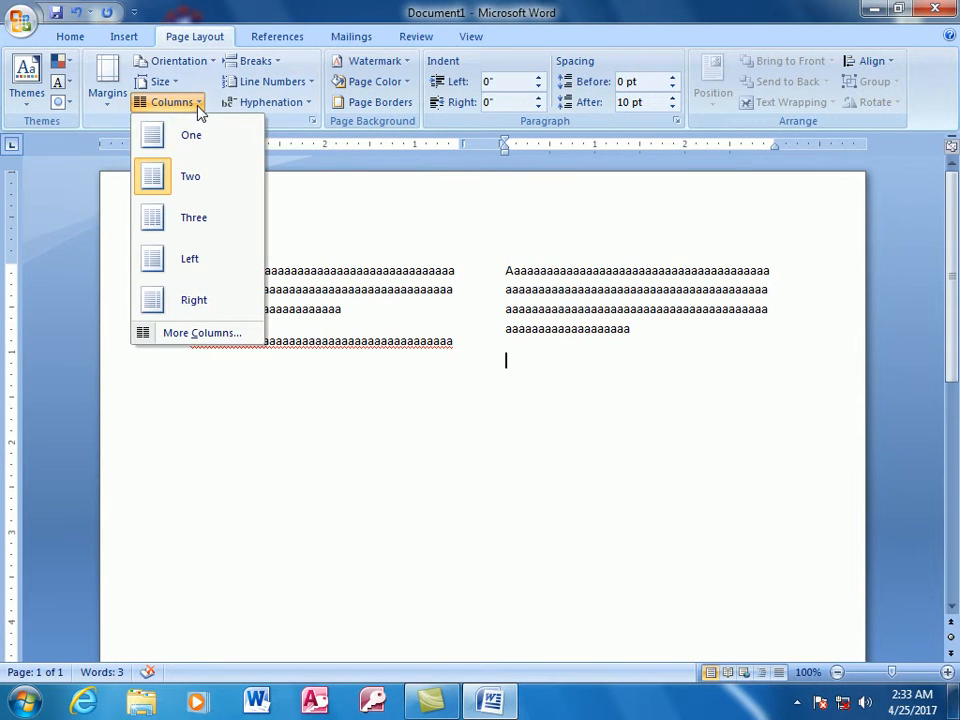
left_click(191, 137)
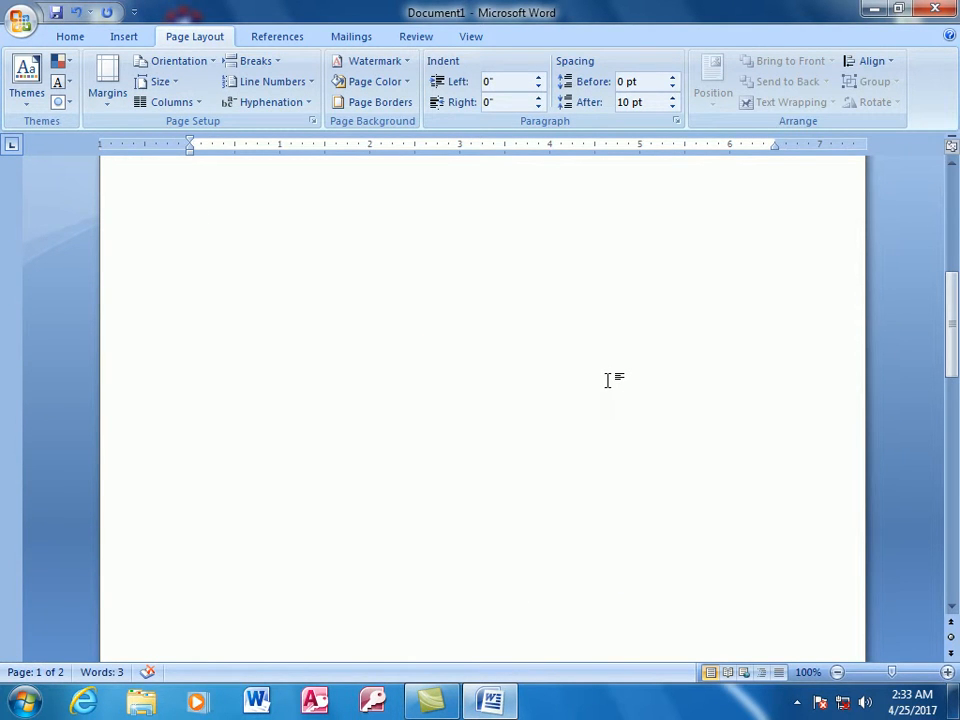
scroll(607, 380, "up", 5)
key("ctrl+z")
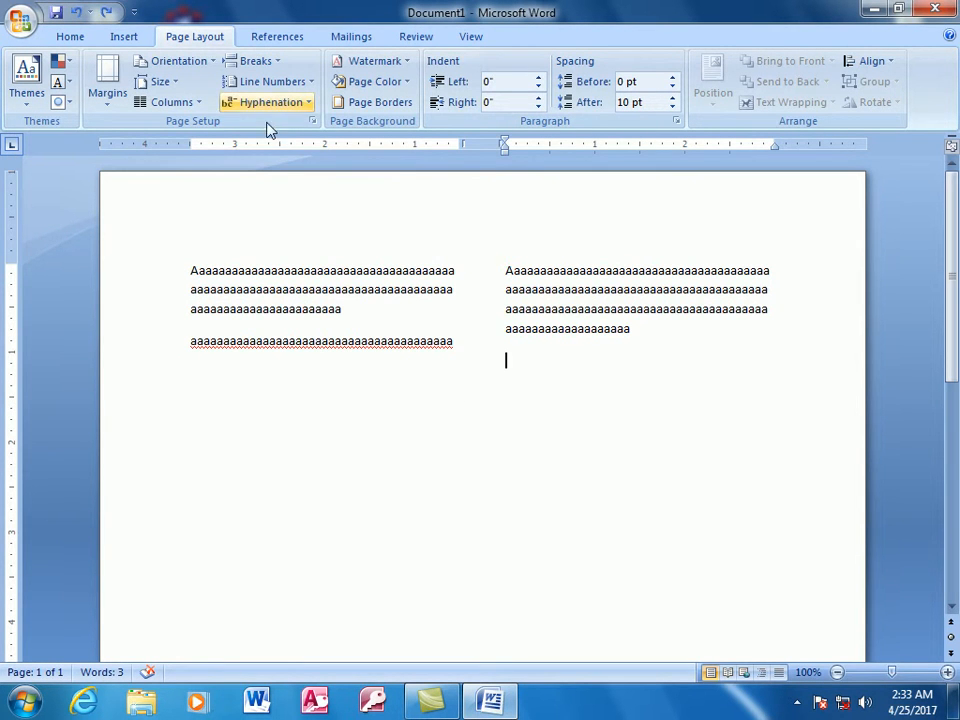
- Apply the two-column settings from this point forward and enter more than one line of the letter s
left_click(197, 104)
left_click(190, 333)
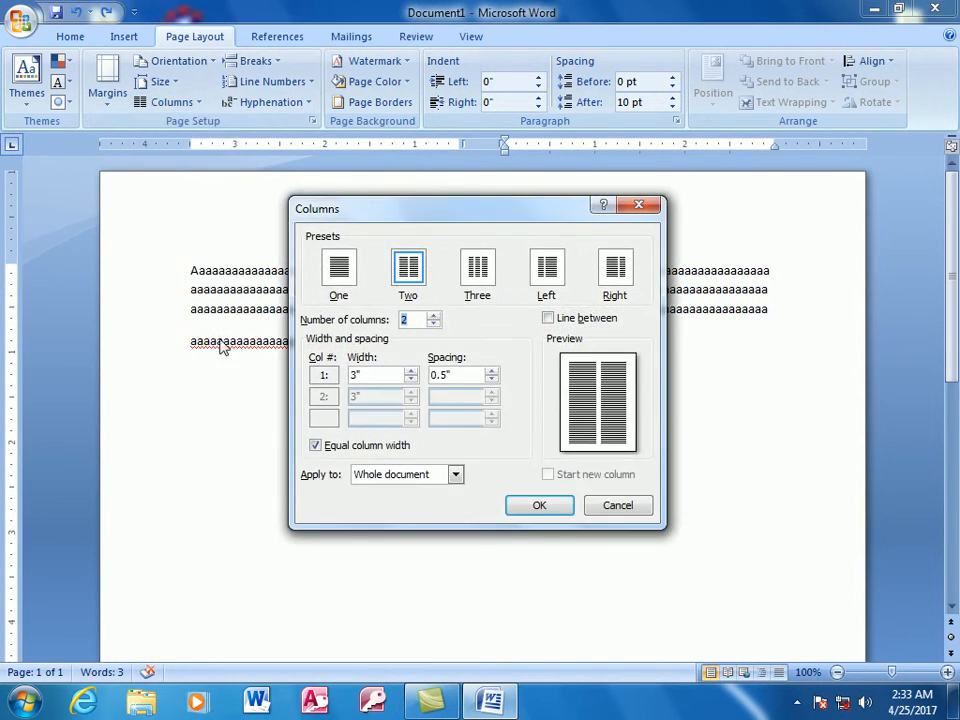
left_click(425, 478)
left_click(393, 503)
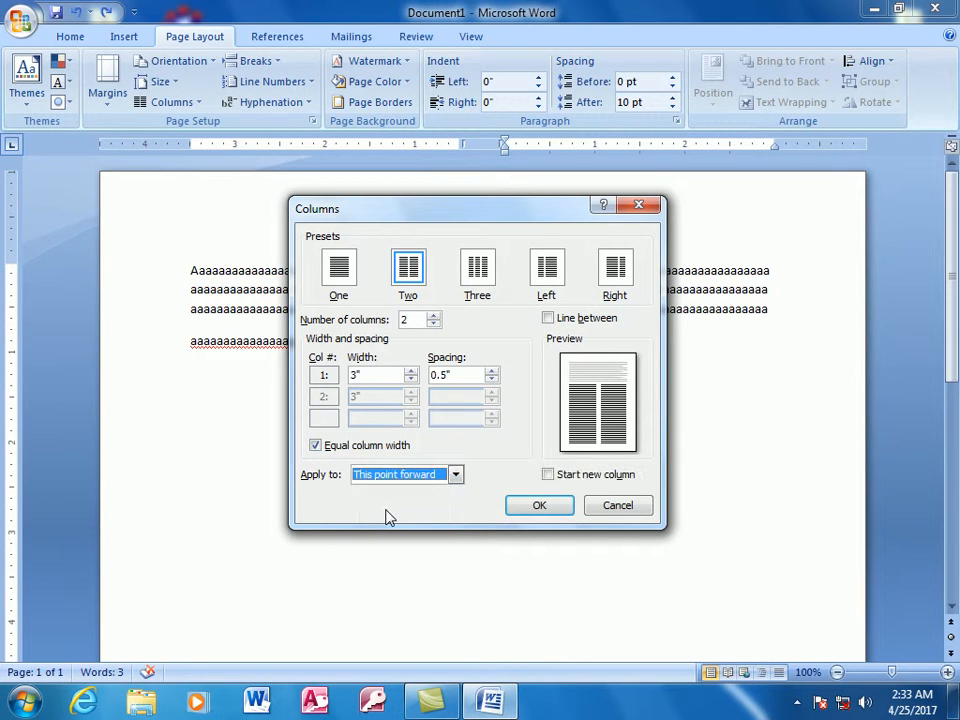
left_click(538, 507)
type("s")
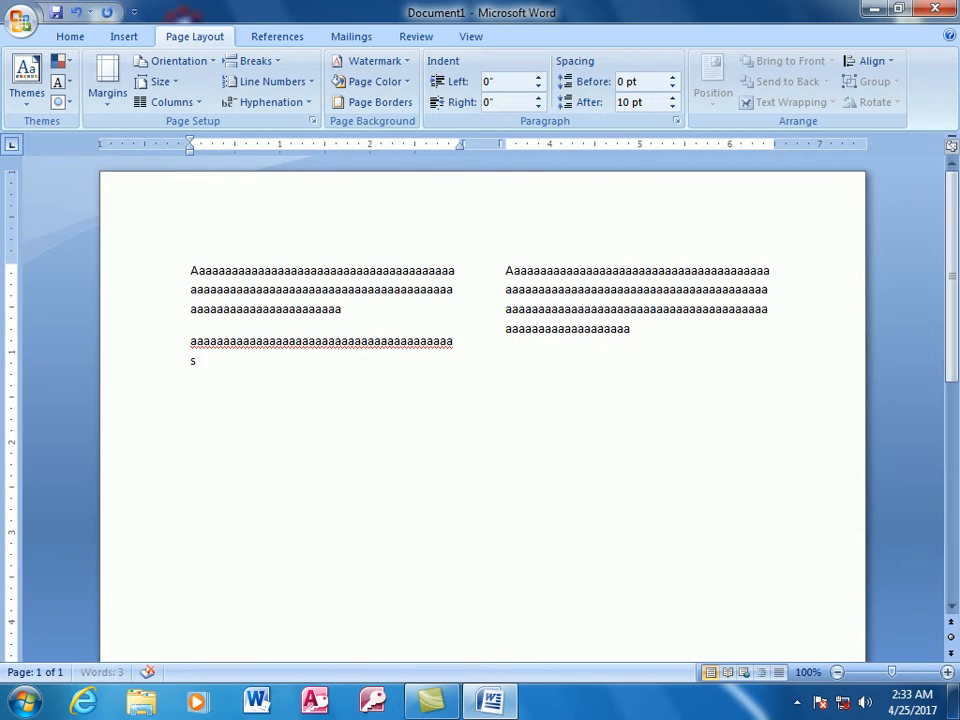
type("ssssssssssssssssssssssssssssssssssssssssssssssssssssssssssssss")
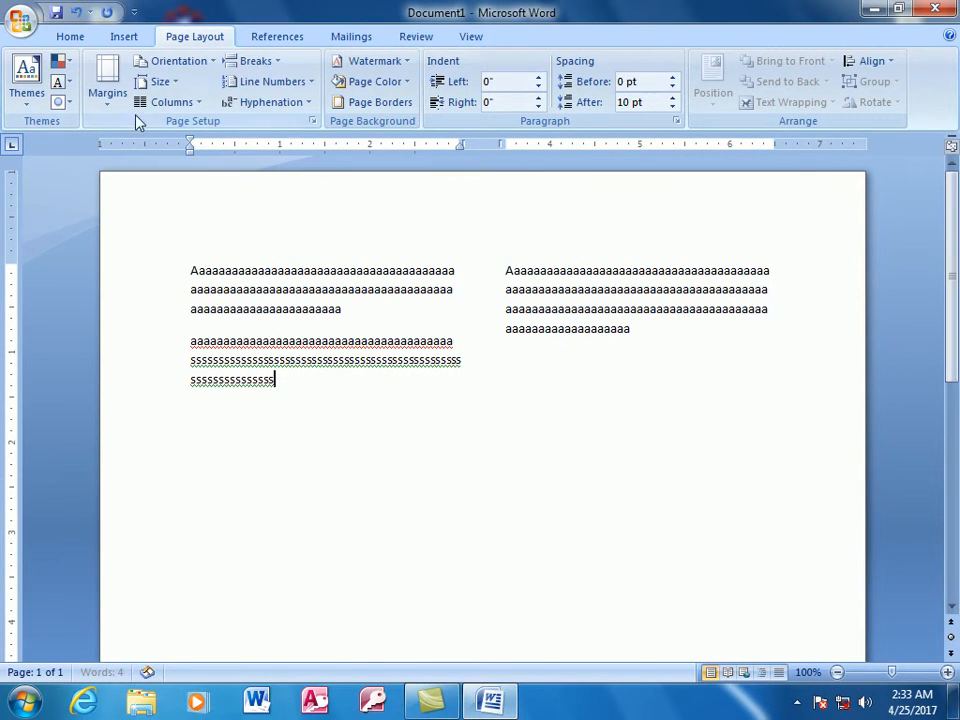
- Apply the two-column settings from this point forward with Start new column turned on
left_click(195, 102)
left_click(203, 332)
left_click(454, 475)
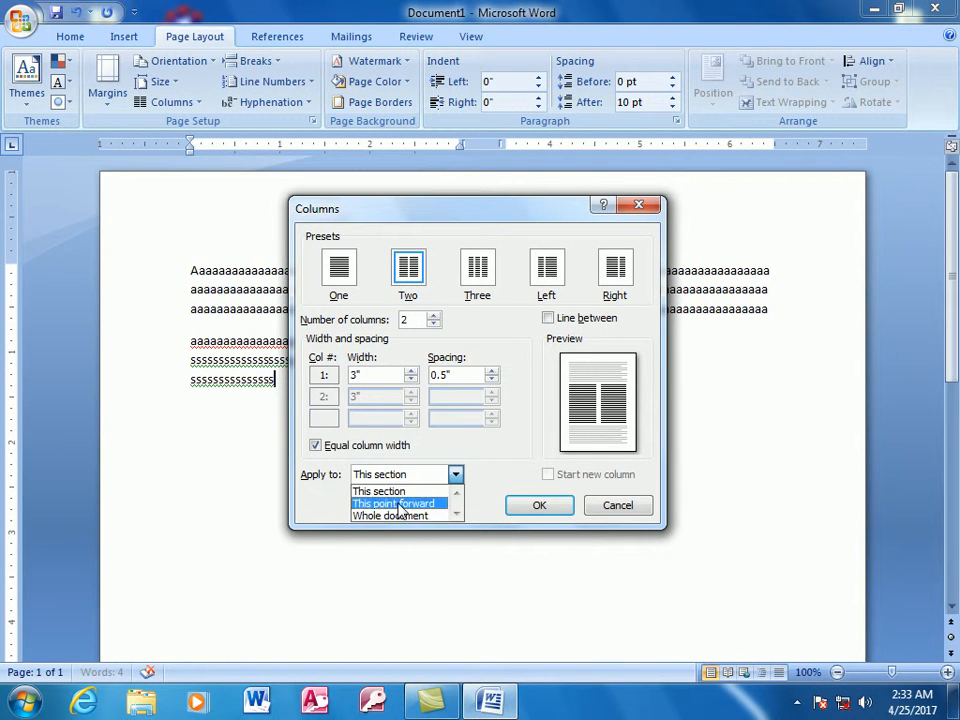
left_click(400, 504)
left_click(562, 476)
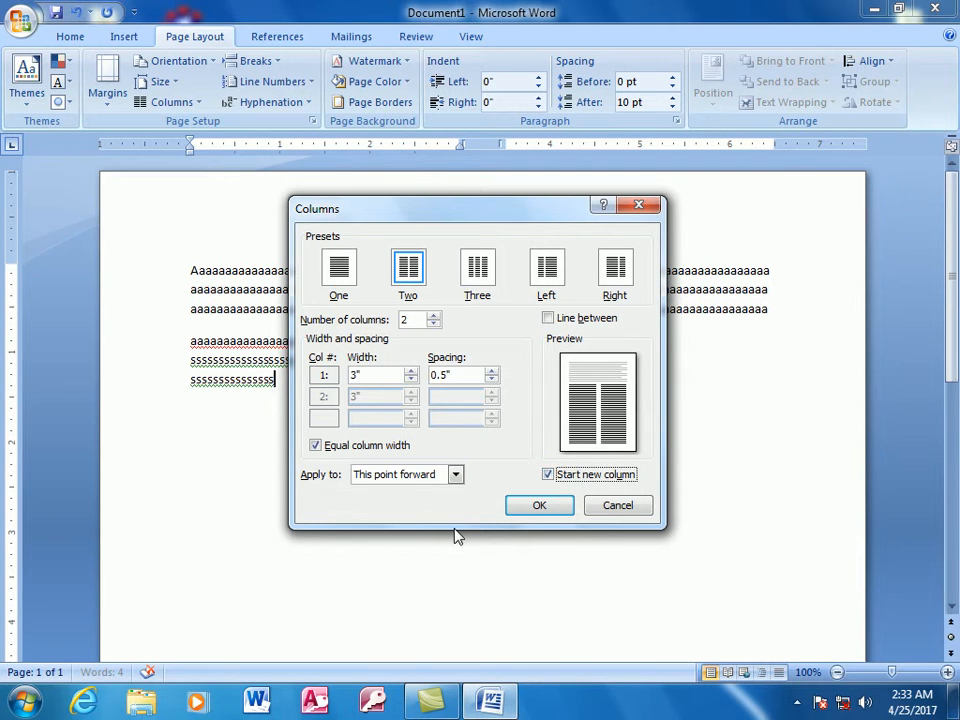
left_click(542, 508)
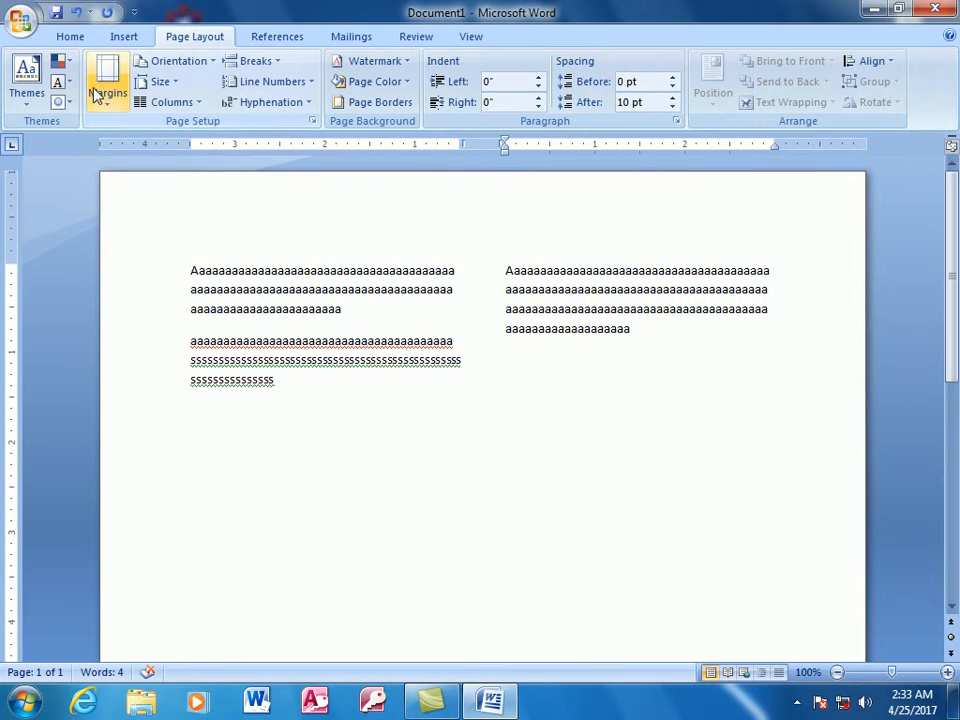
- Apply the One preset in the custom column settings from this point forward and check the layout on the first page
left_click(200, 103)
left_click(210, 338)
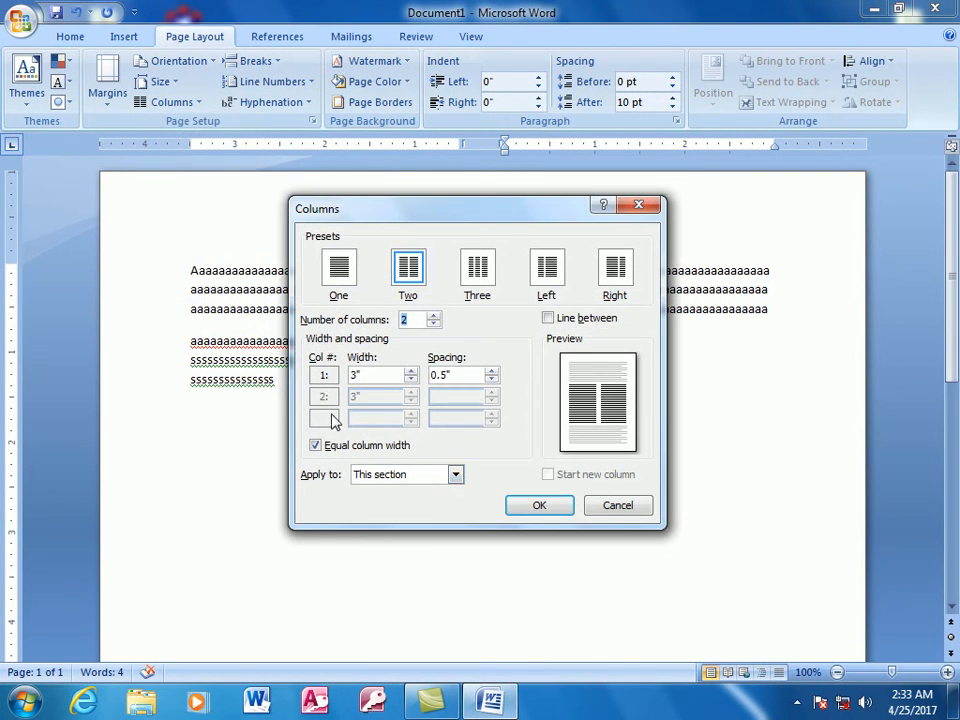
left_click(455, 477)
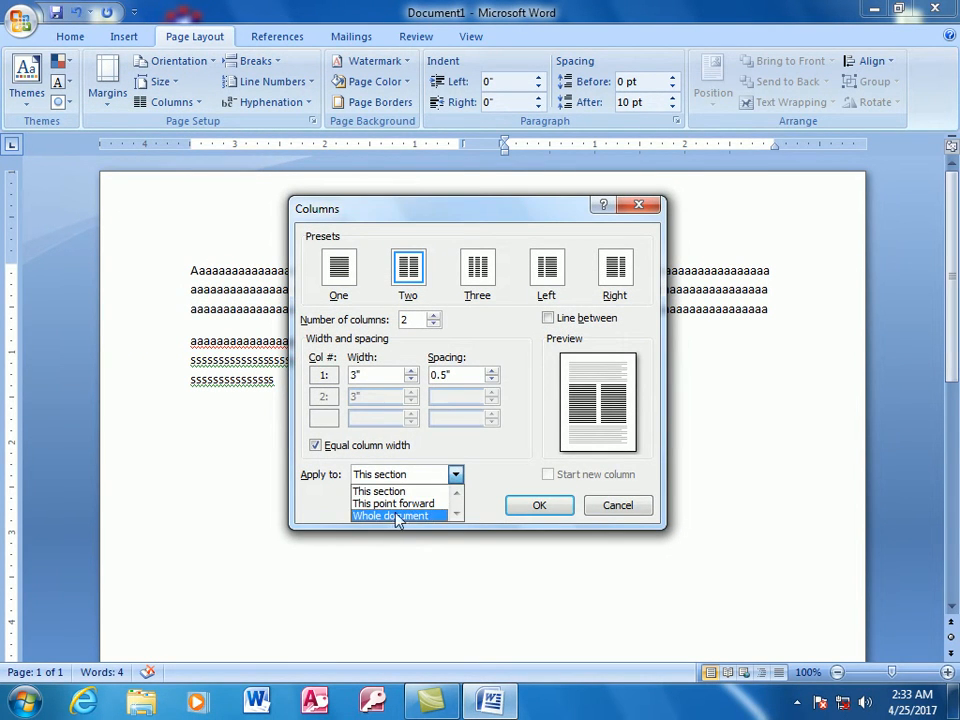
left_click(398, 505)
left_click(338, 268)
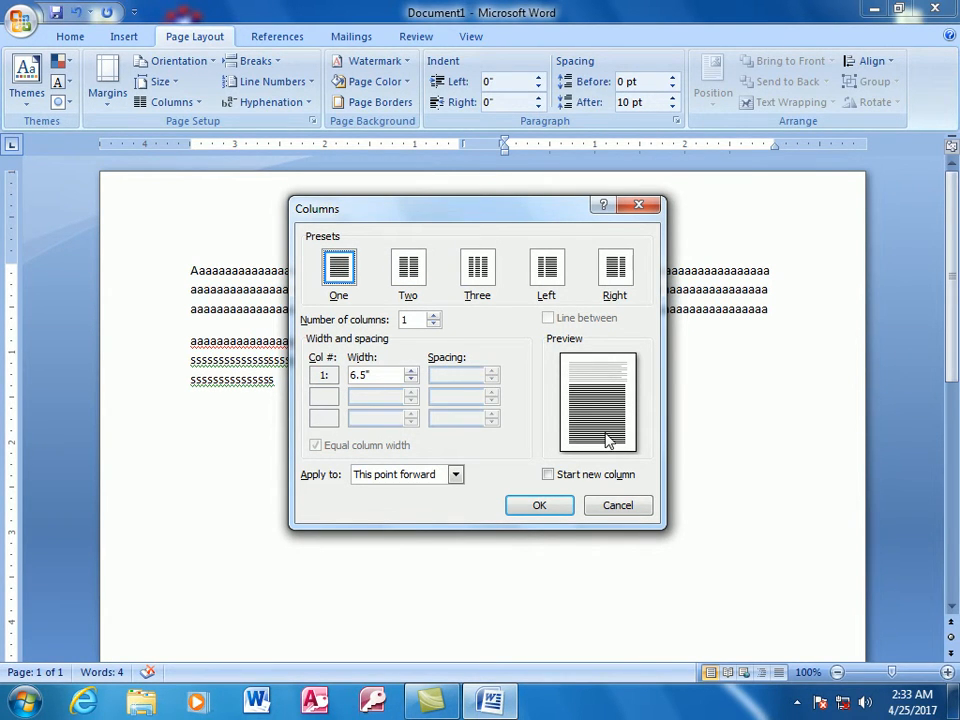
left_click(553, 503)
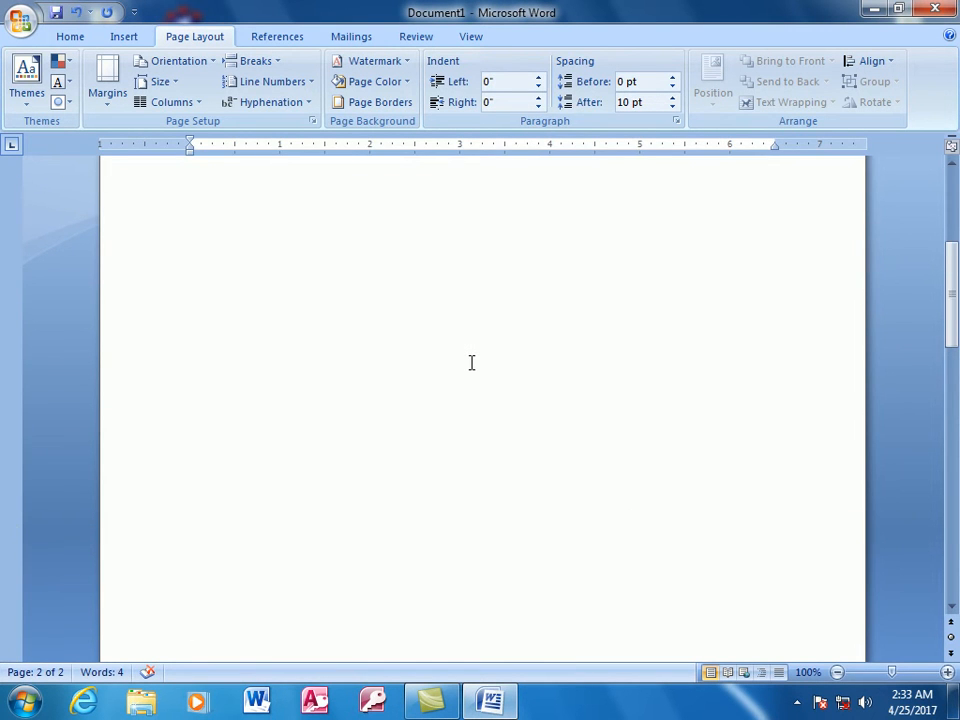
scroll(471, 362, "up", 10)
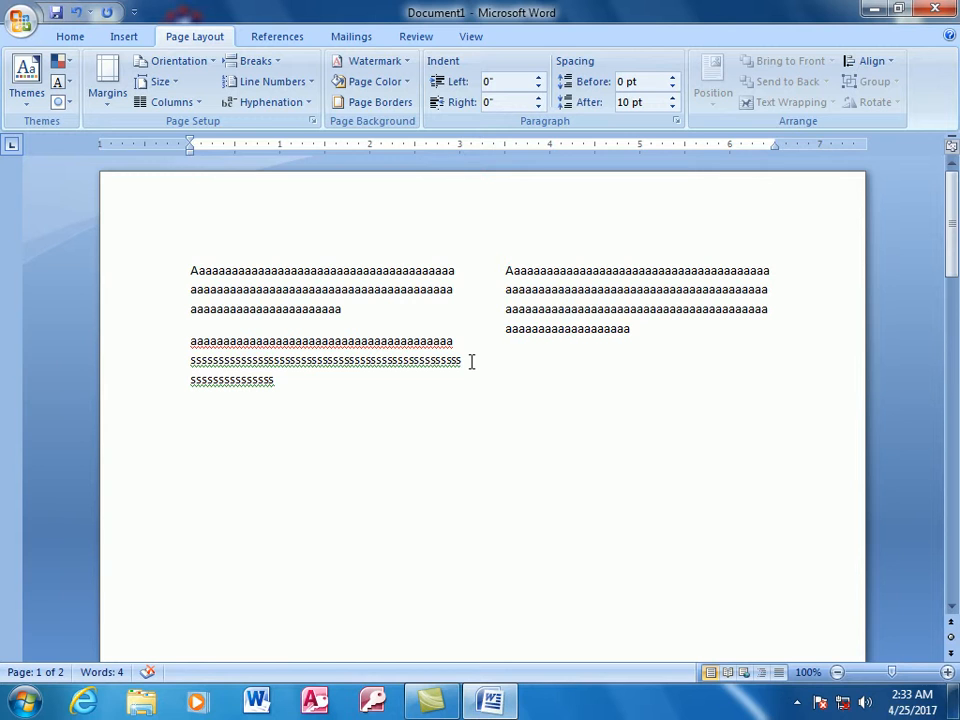
- Undo all the sample text and column changes back to a blank single-column page
key("ctrl+z")
key("ctrl+z")
key("ctrl+z")
key("ctrl+z")
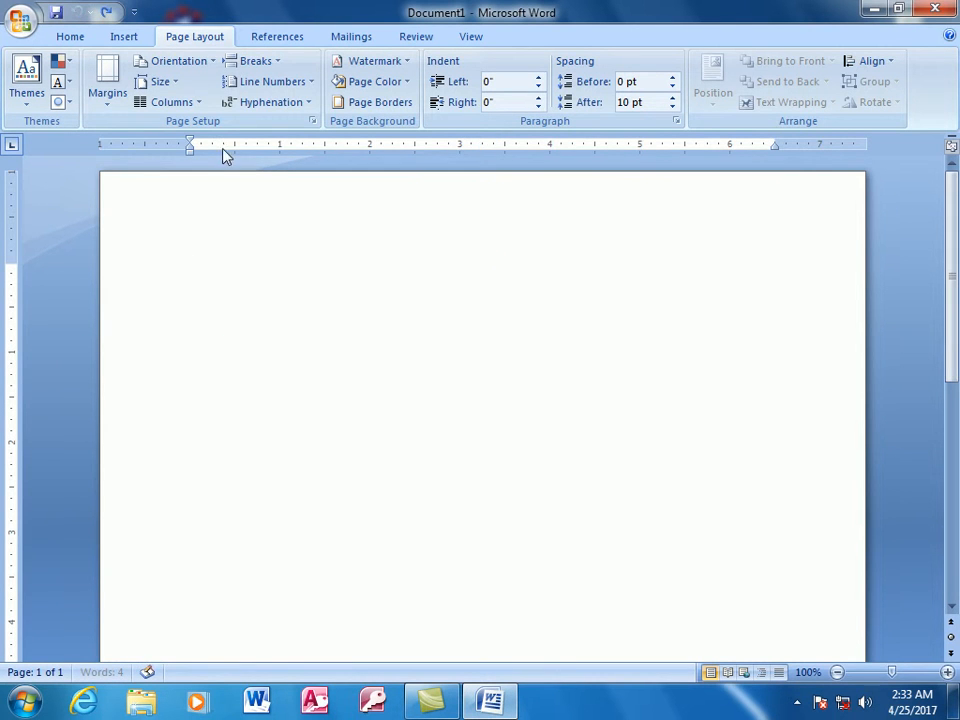
- Set the document to the Two column layout and fill just over two lines of the first column with the letter a
left_click(198, 102)
left_click(201, 182)
type("aaaaaaaaaaaaaaaaaaaaaaaaaaaaaa")
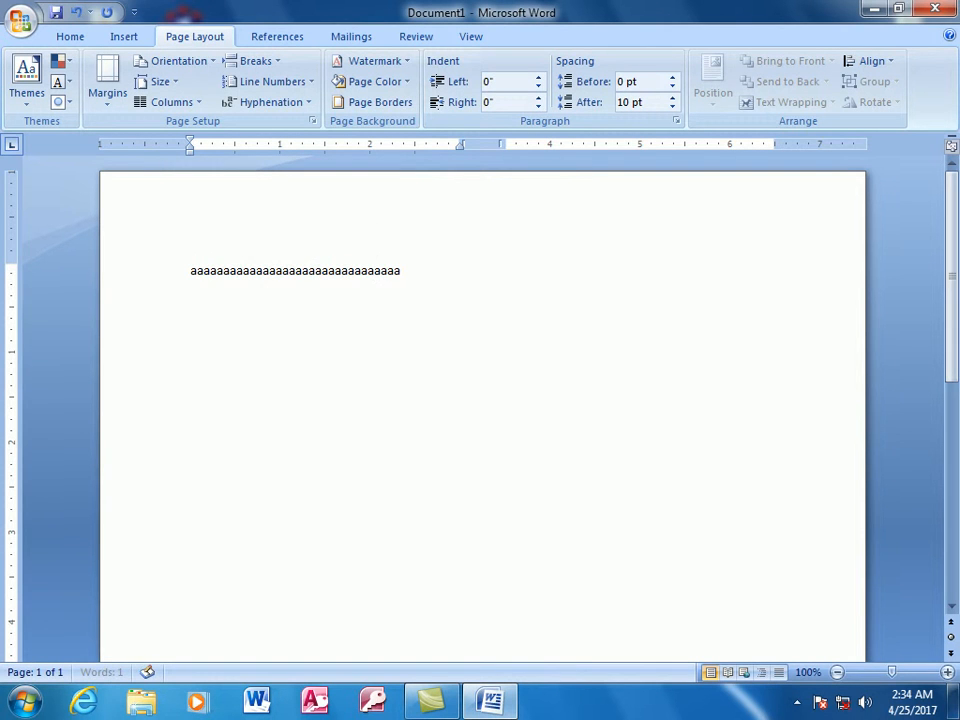
type("aaaaaaaaaaaaaaaaaaaaaaaaaaaaaaaaaaaaaaaaaaaaaaaaaaaaa")
type("aaaaaaa")
- Continue at the top of the second column and fill just over one line with the letter a
double_click(506, 270)
type("aaaaaaaaaaaaaaaaa")
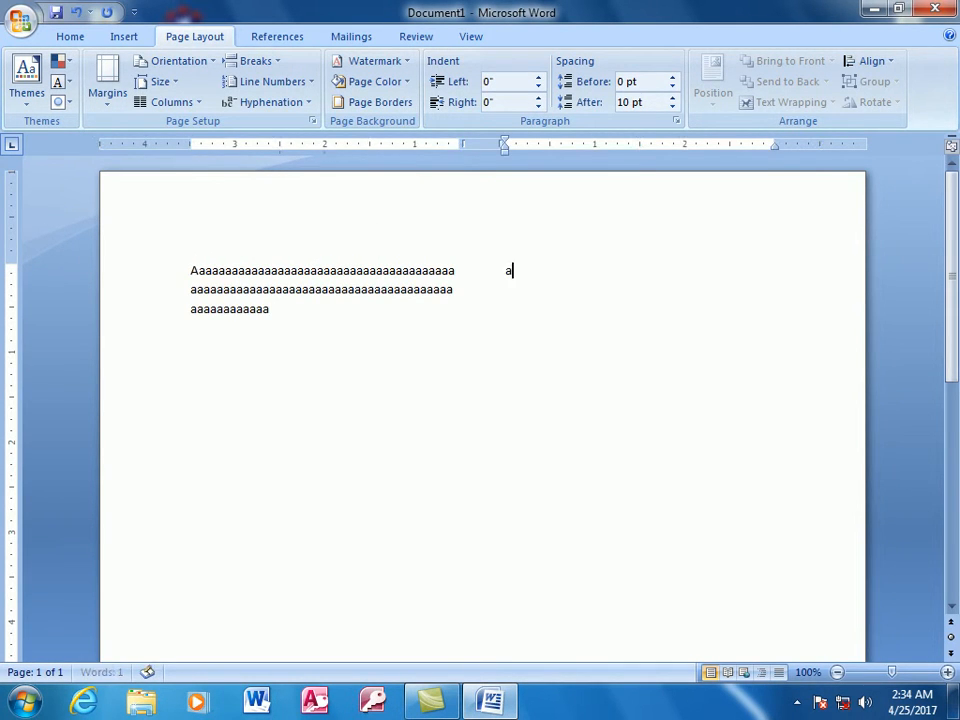
type("aaaaaaaaaaaaaaaaaaaaaaaaaaaaaaaaaaaa")
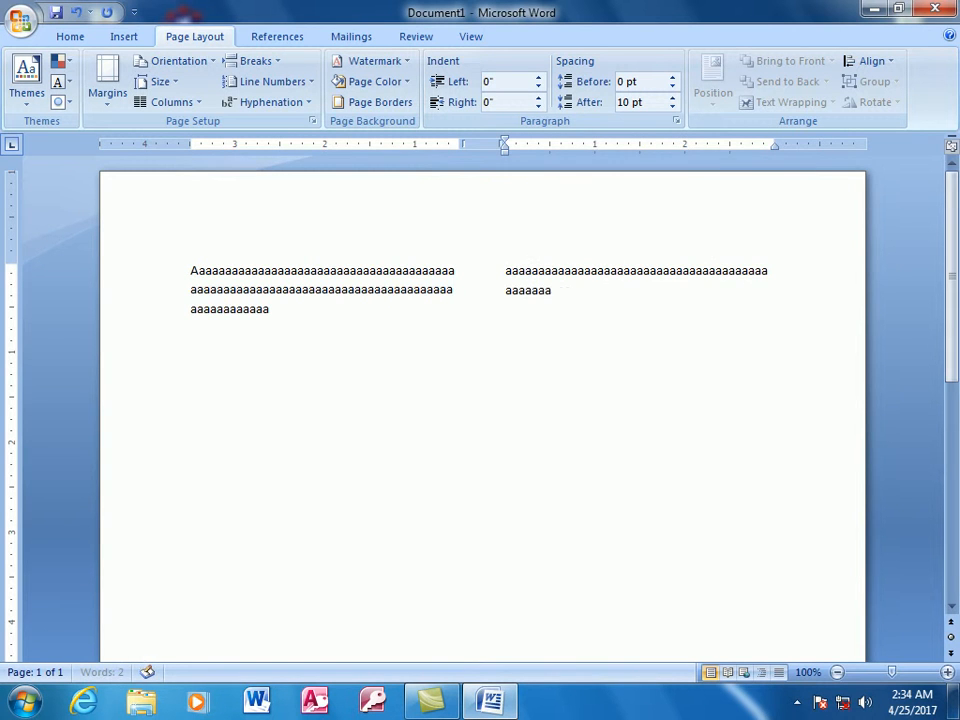
- Below the first column's text, apply the One column preset from this point forward in the custom column settings
left_click(308, 318)
key("Return")
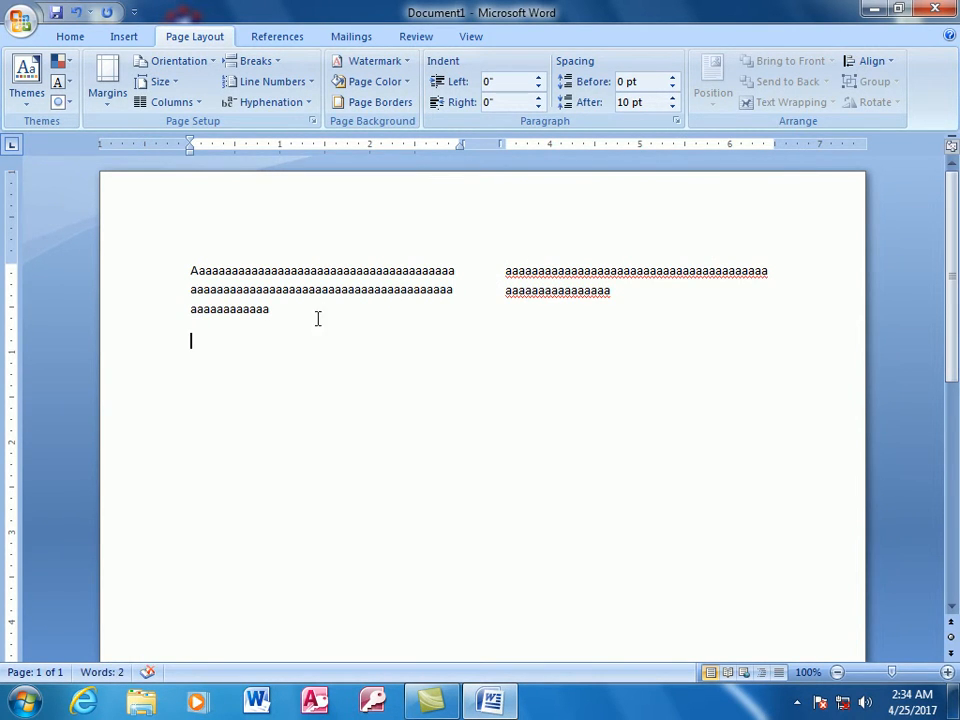
left_click(199, 104)
left_click(198, 334)
left_click(396, 475)
left_click(386, 505)
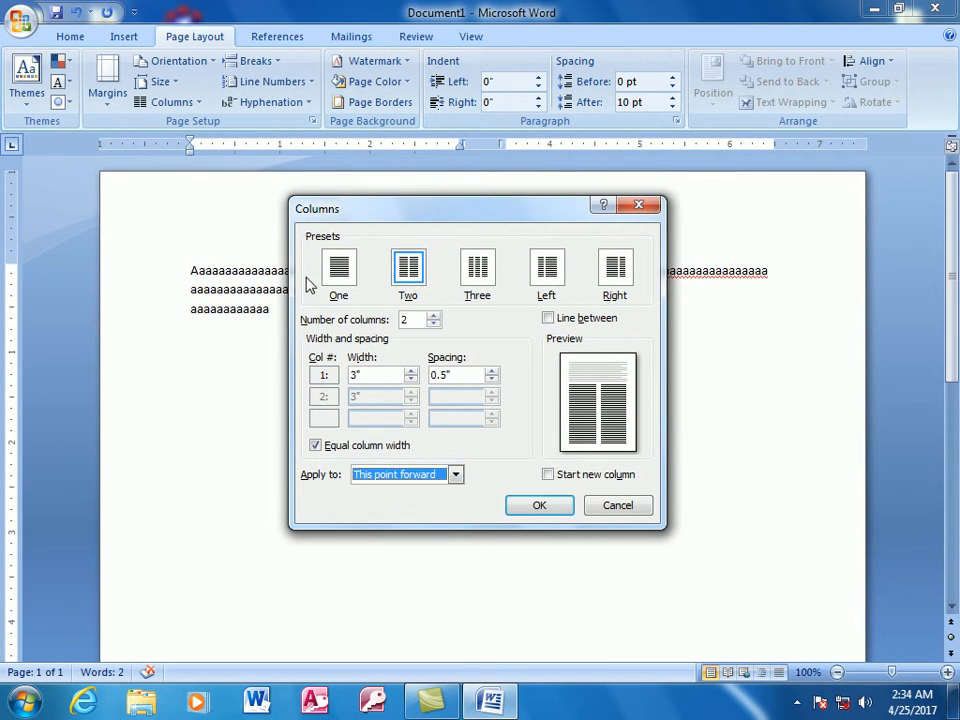
left_click(337, 278)
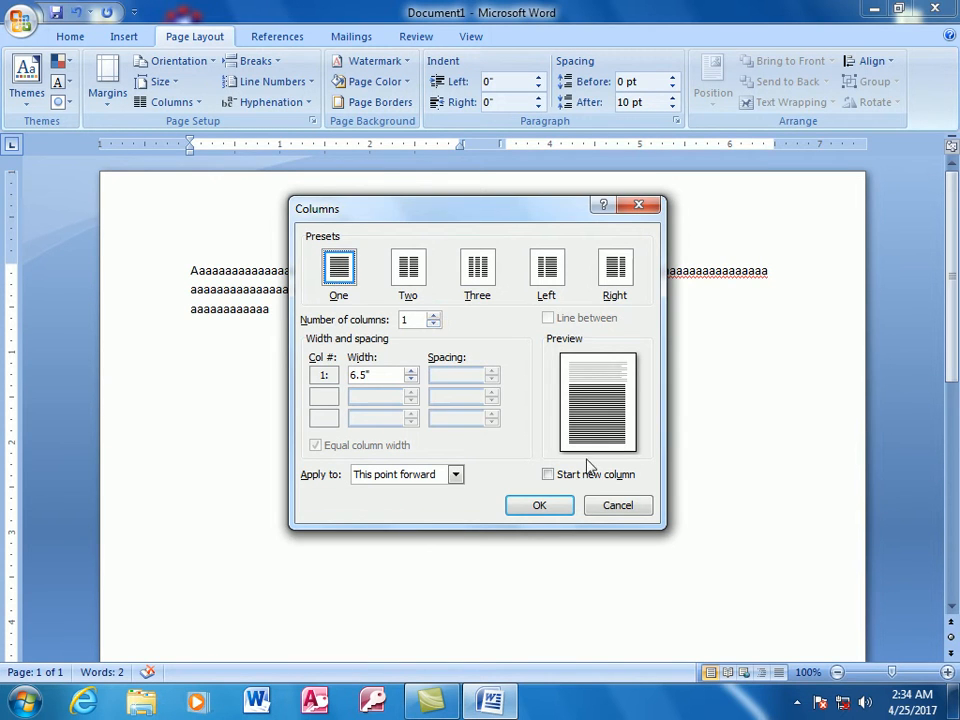
left_click(539, 505)
- Fill just over two full-width lines with the letter f followed by random letters, and start a new paragraph
type("ffffffffffffffffffffffffffffffff")
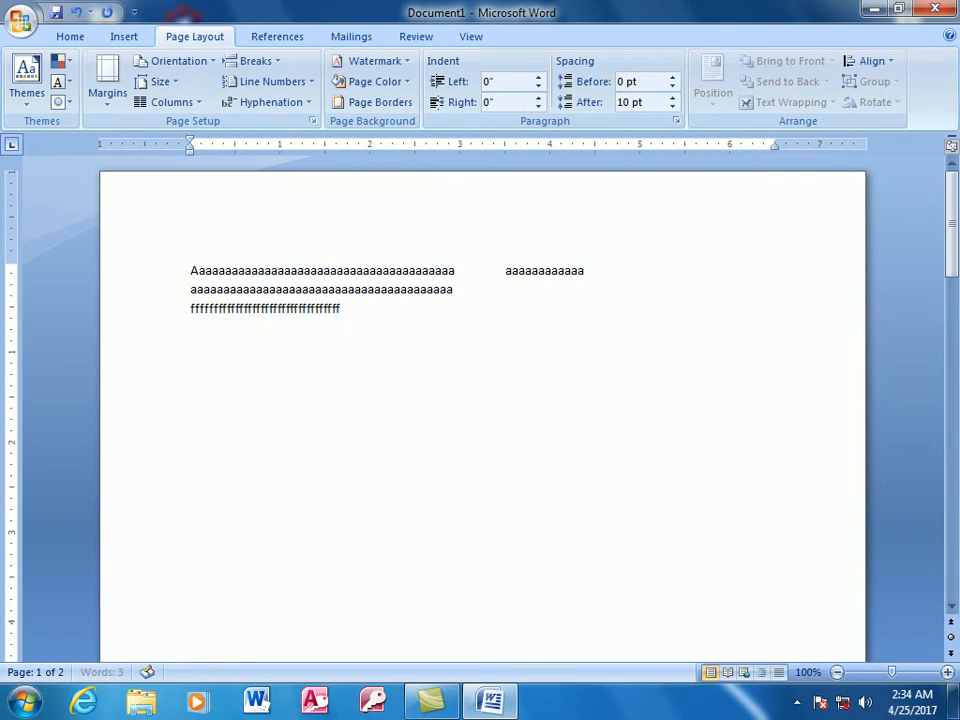
type("ffffffffffffffffffffffffffffffffffffffffffffffff")
type("ffffffffffffffffffffffffffffffffffffffffffffffff")
type("ffffffffffffffffffffffffffffhjkdhdhsakdh")
type("dkssahdkjsahdjksahdsaksajdh")
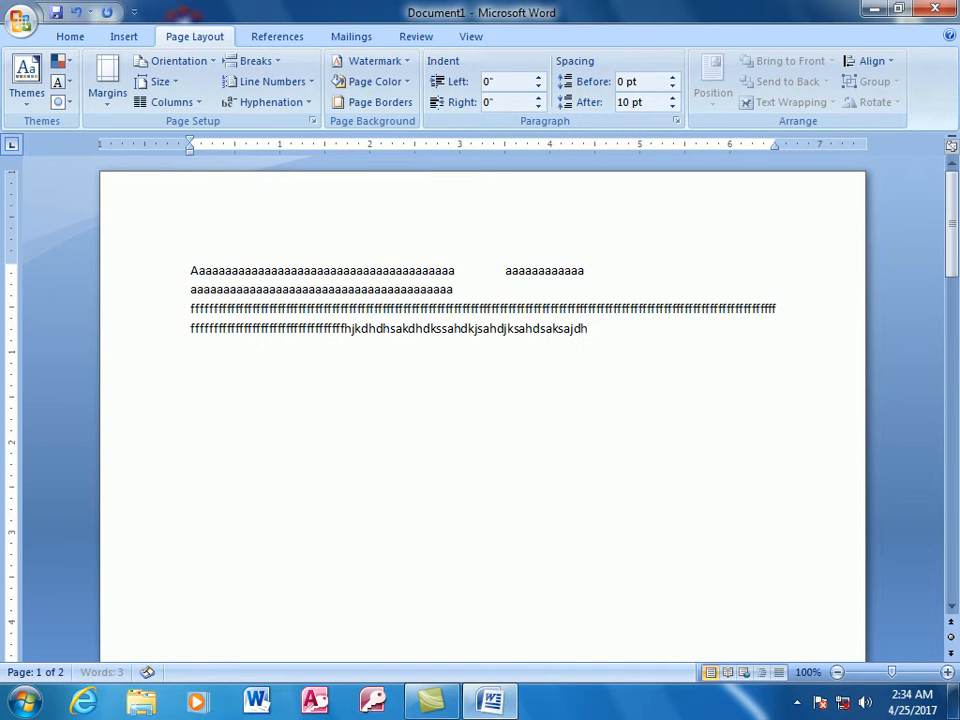
type("skajdhkjsadhaskjdhakdhsakjdasdhas")
type("dkjsdksahdjkashdkjsahdksaj")
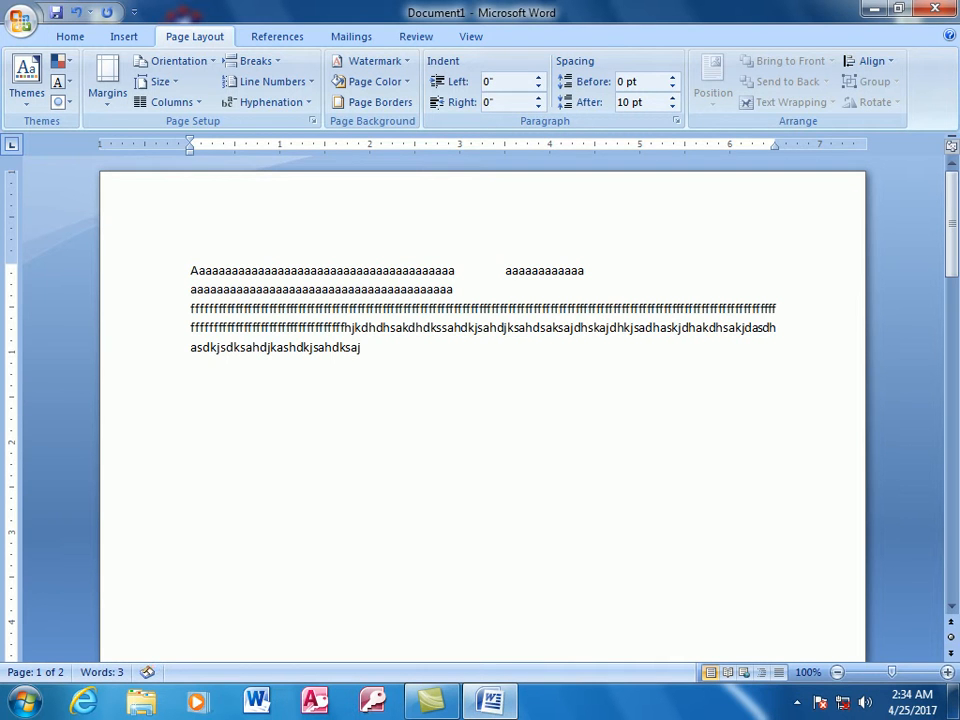
key("Return")
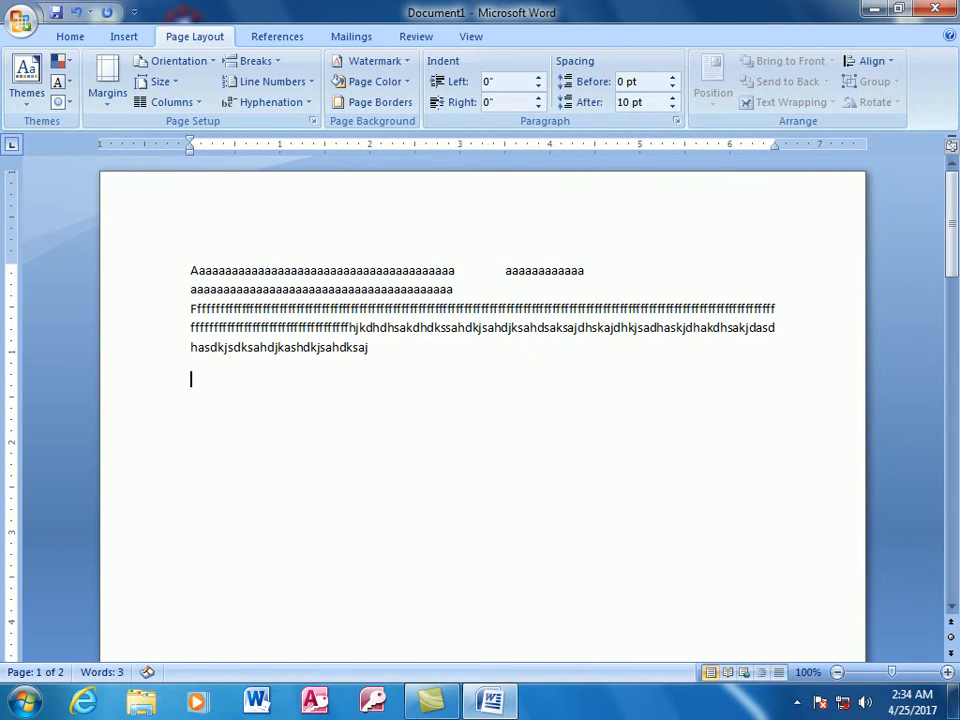
- Try the Two column layout on the current section and undo it
left_click(195, 103)
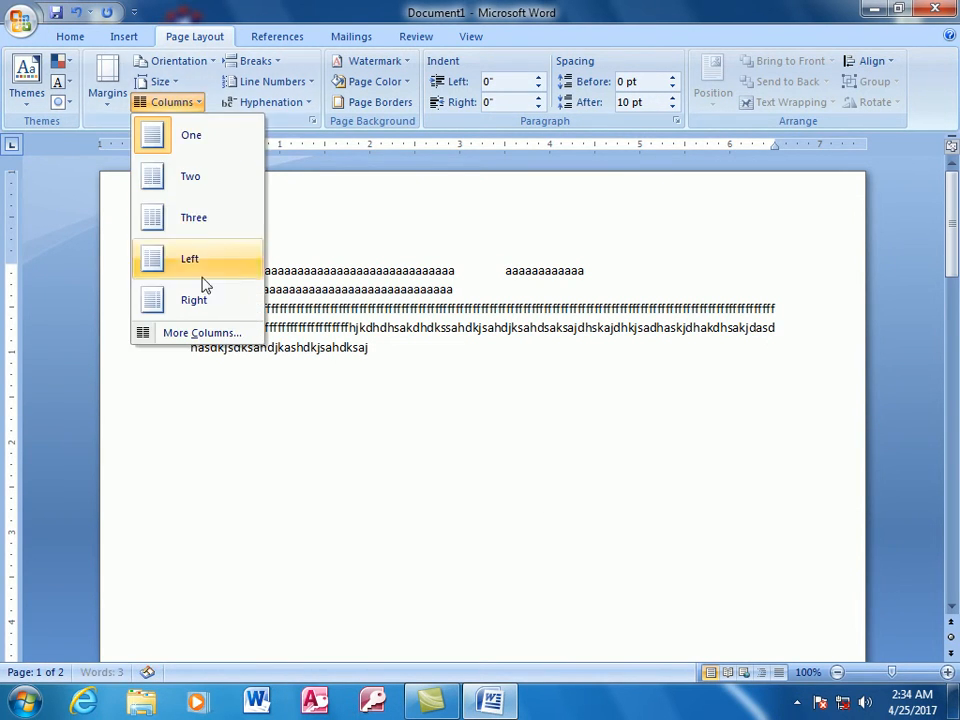
left_click(199, 190)
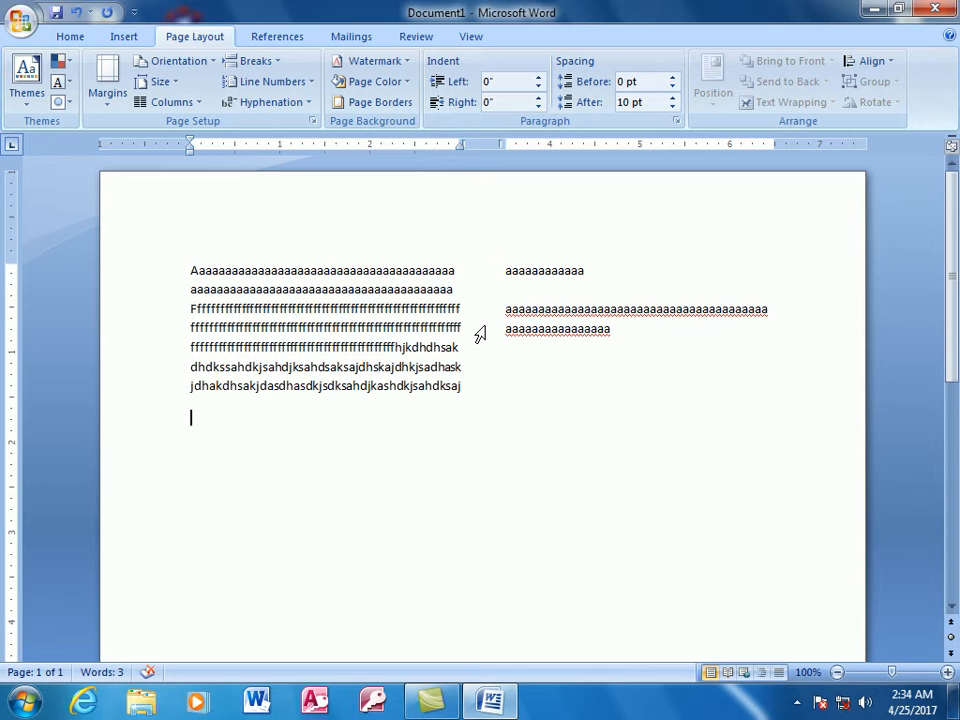
key("ctrl+z")
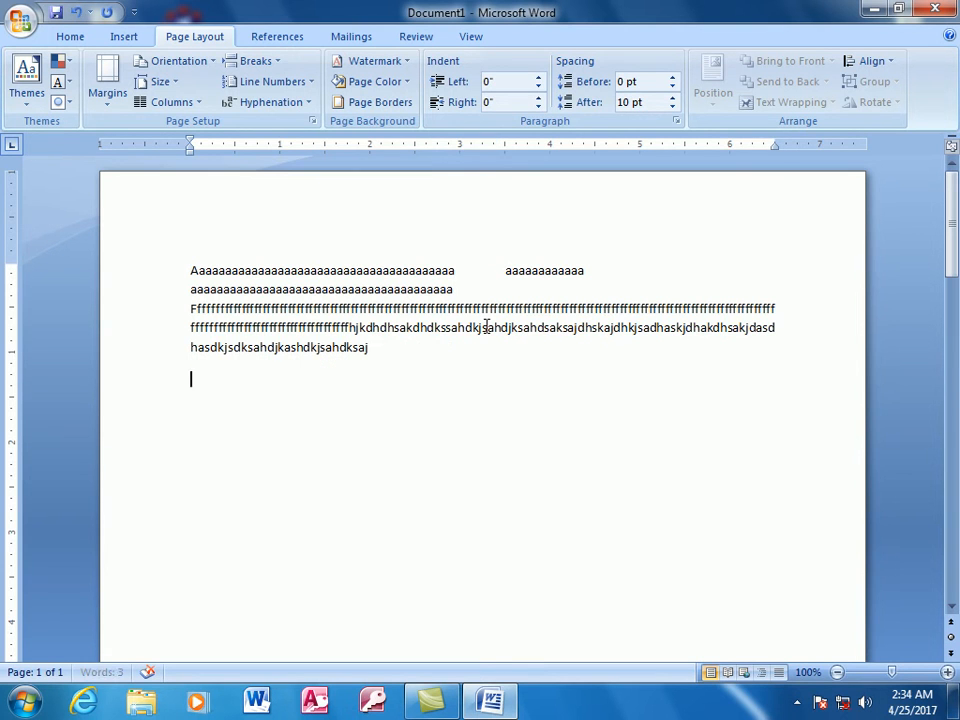
- Apply the Two column preset from this point forward below the full-width text using the custom column settings
left_click(193, 104)
left_click(200, 332)
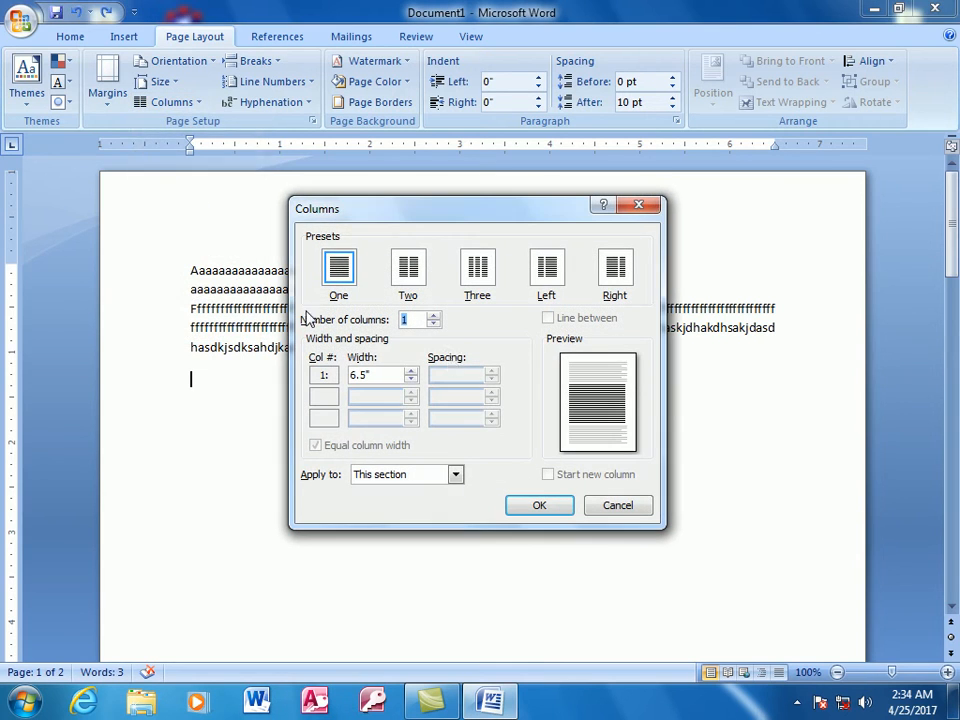
left_click(456, 475)
left_click(409, 504)
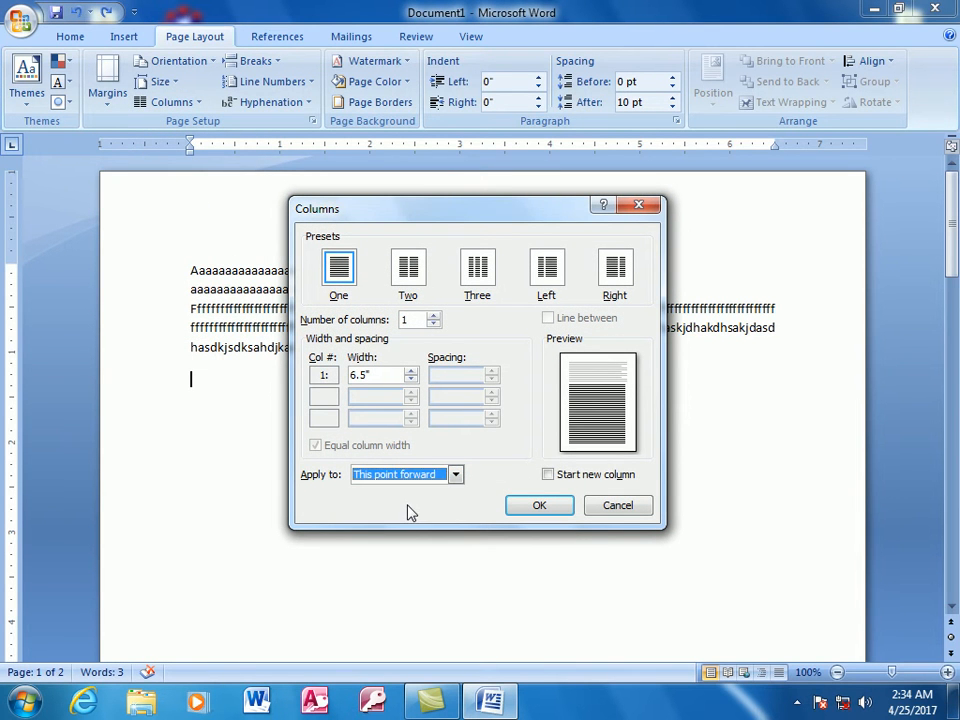
left_click(408, 268)
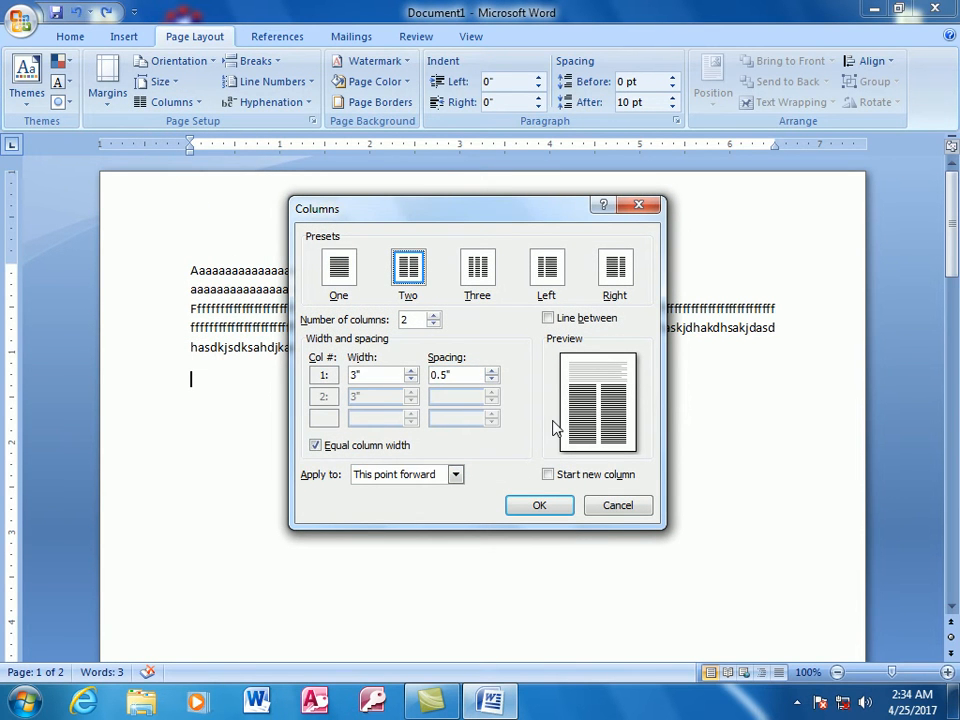
left_click(544, 507)
- Fill just over two lines of the new section's first column with the letter s
type("ssssssssssssssssssssssssssssssssssssssssssssssssssssssssssssssssssssssssssssssssssss")
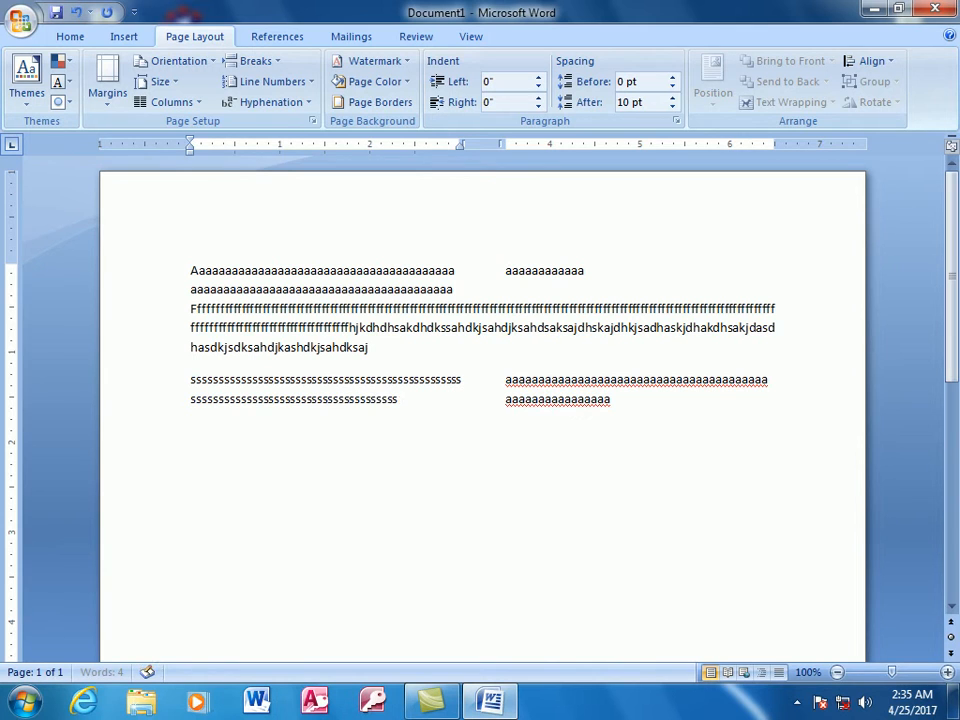
type("ssssssssssssssssssssssssssssssssssssssss")
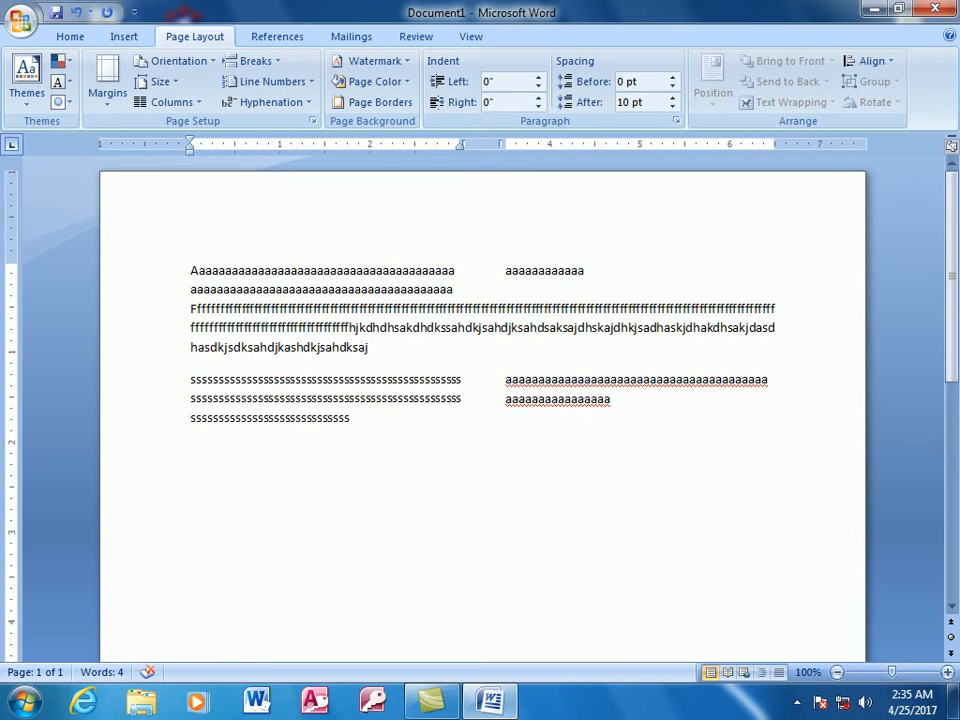
- Start a new paragraph below the lines of s in the first column
left_click_drag(421, 440, 219, 279)
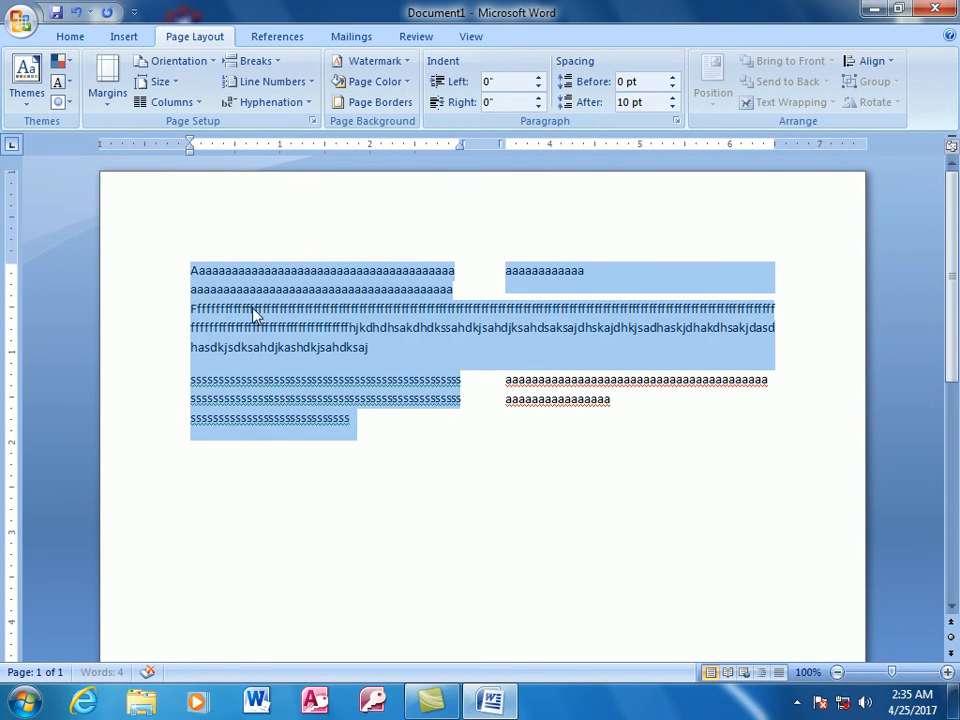
left_click(422, 428)
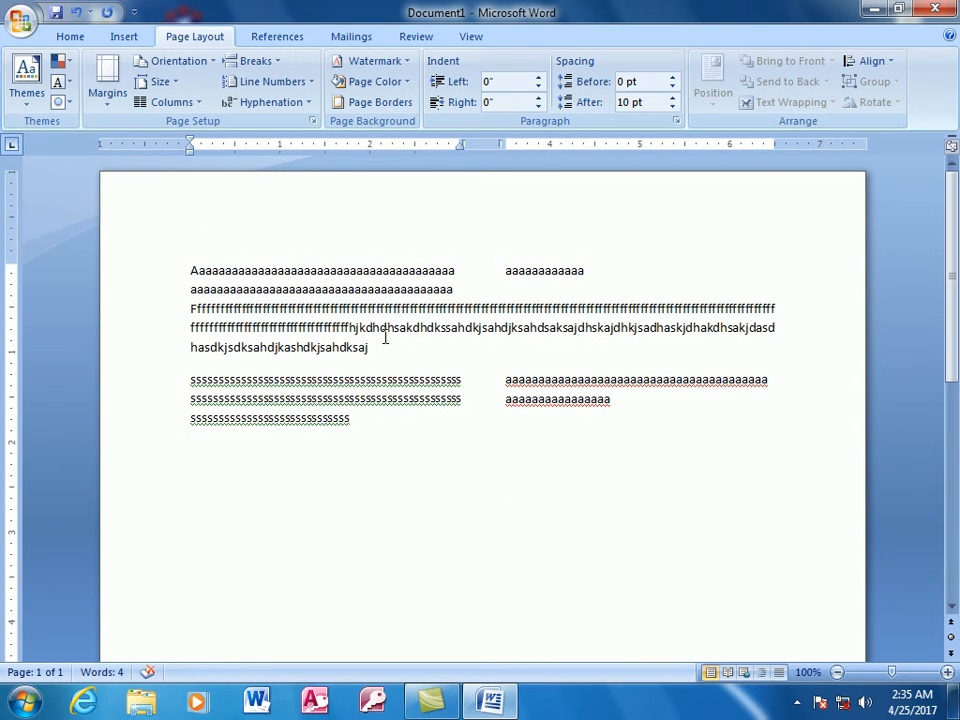
double_click(377, 345)
left_click(470, 380)
left_click(381, 438)
key("Return")
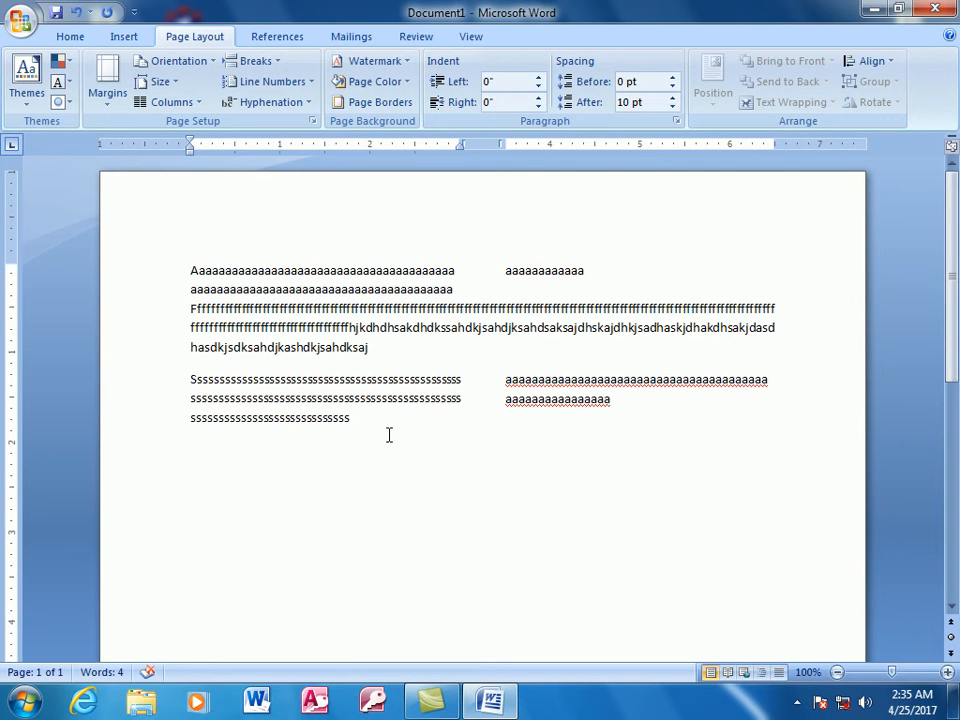
left_click(190, 102)
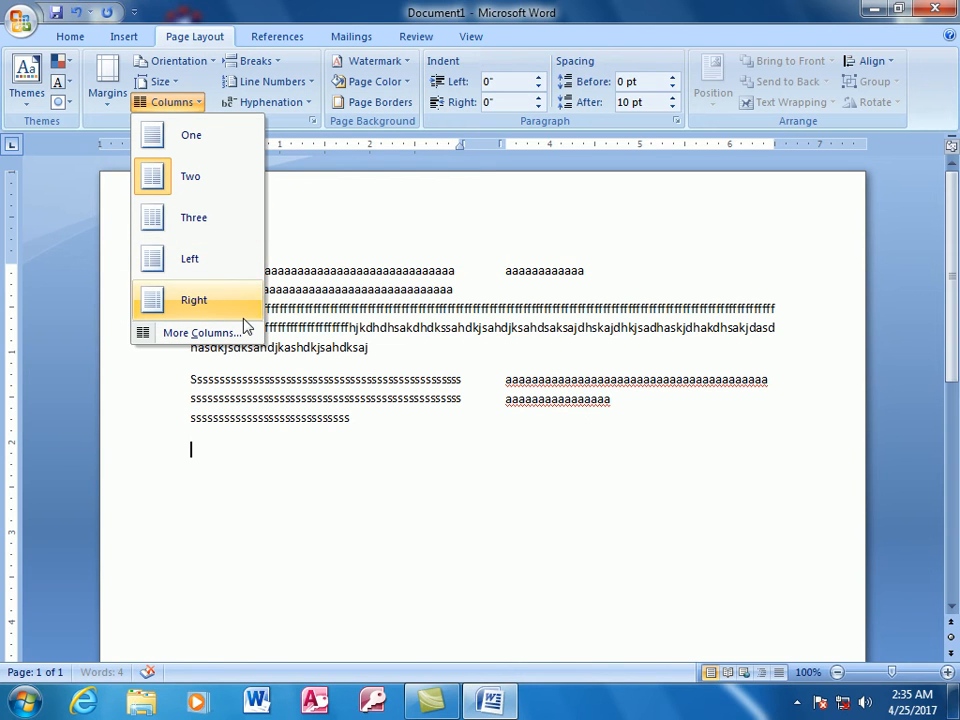
left_click(405, 184)
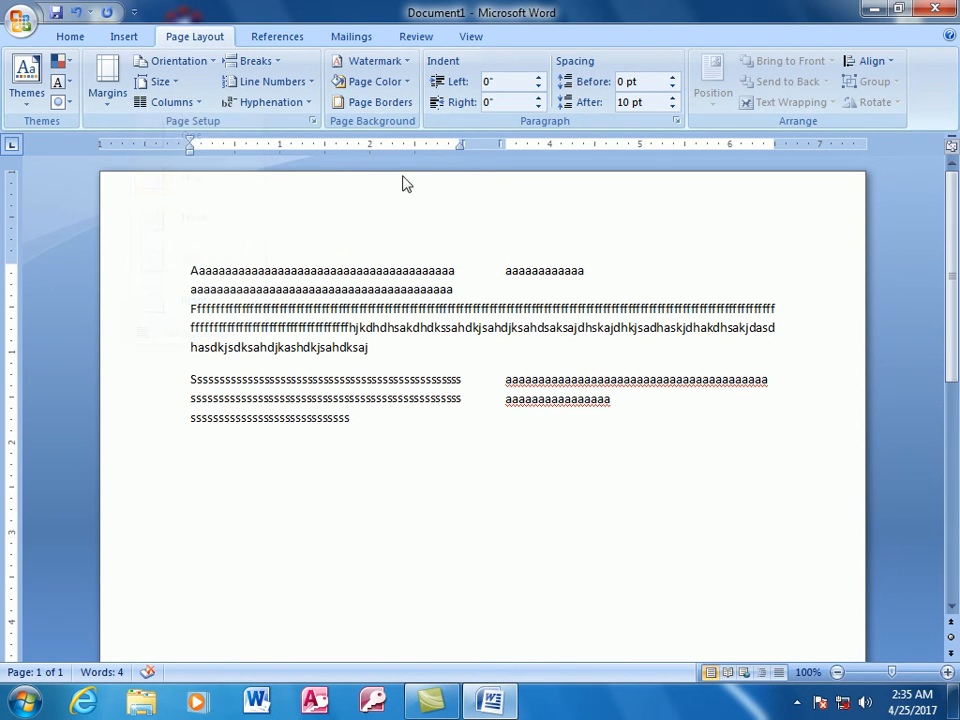
left_click(278, 61)
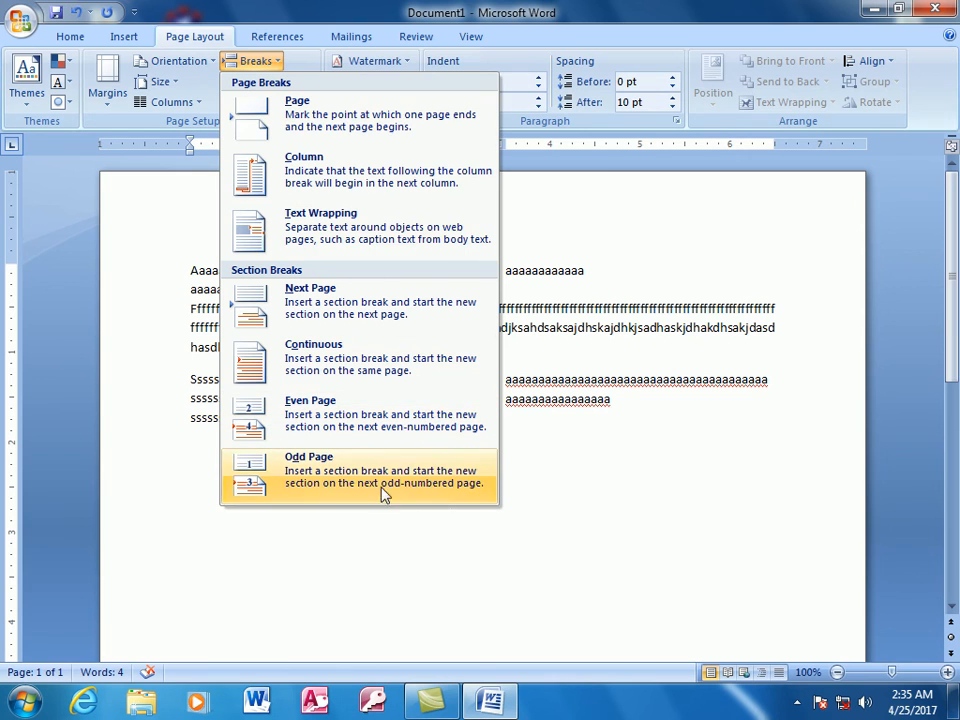
left_click(621, 474)
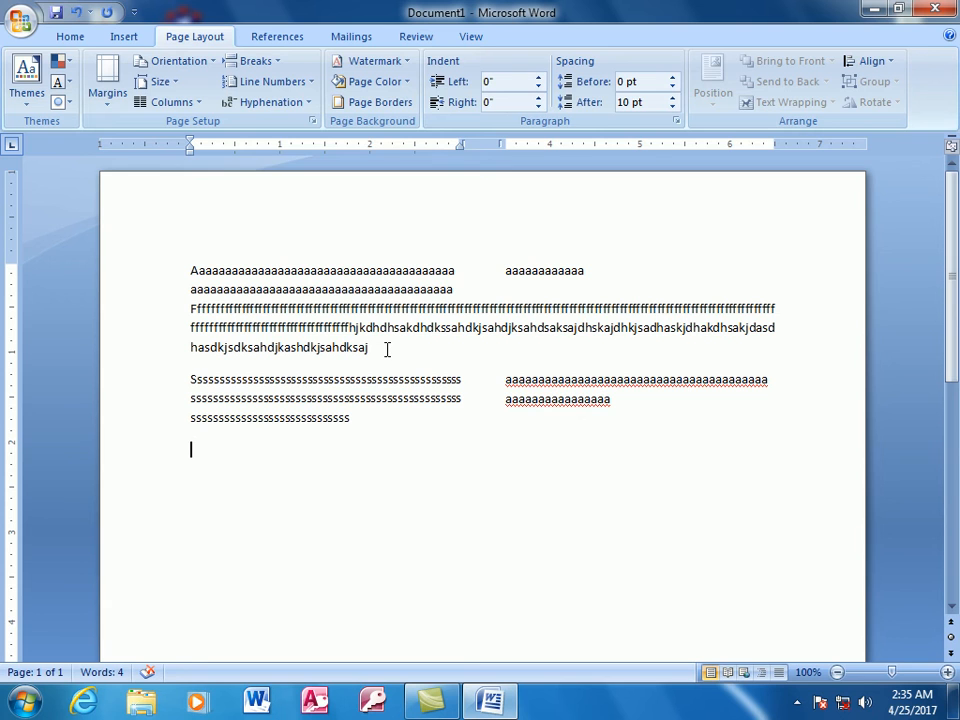
- Underline the full-width paragraph between the two-column sections and set the underline color to red
left_click_drag(457, 271, 192, 265)
left_click(518, 270)
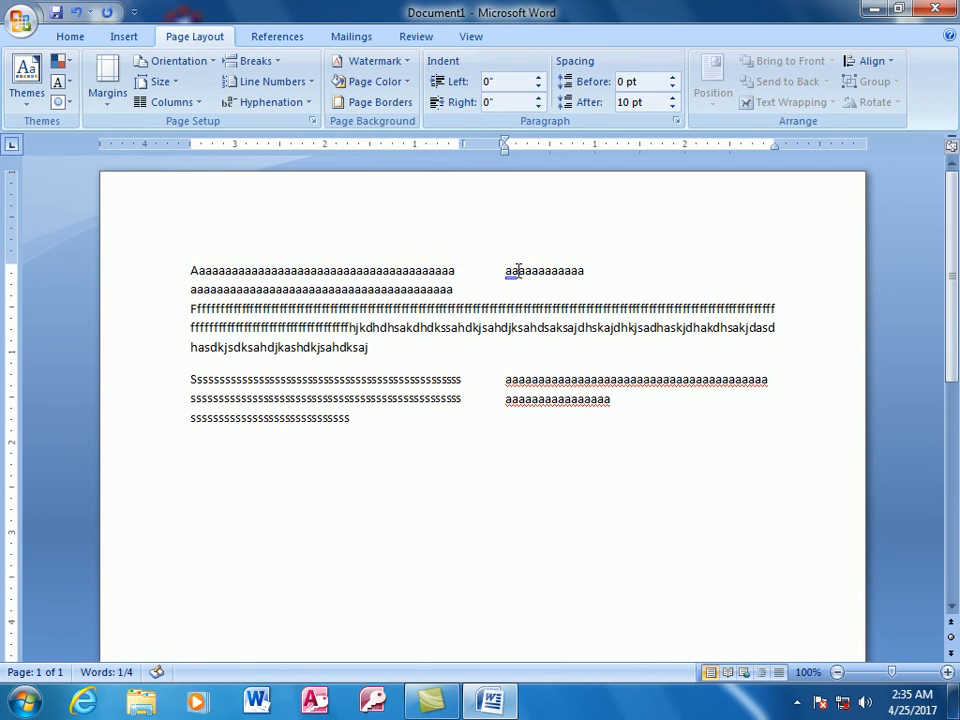
left_click(545, 308)
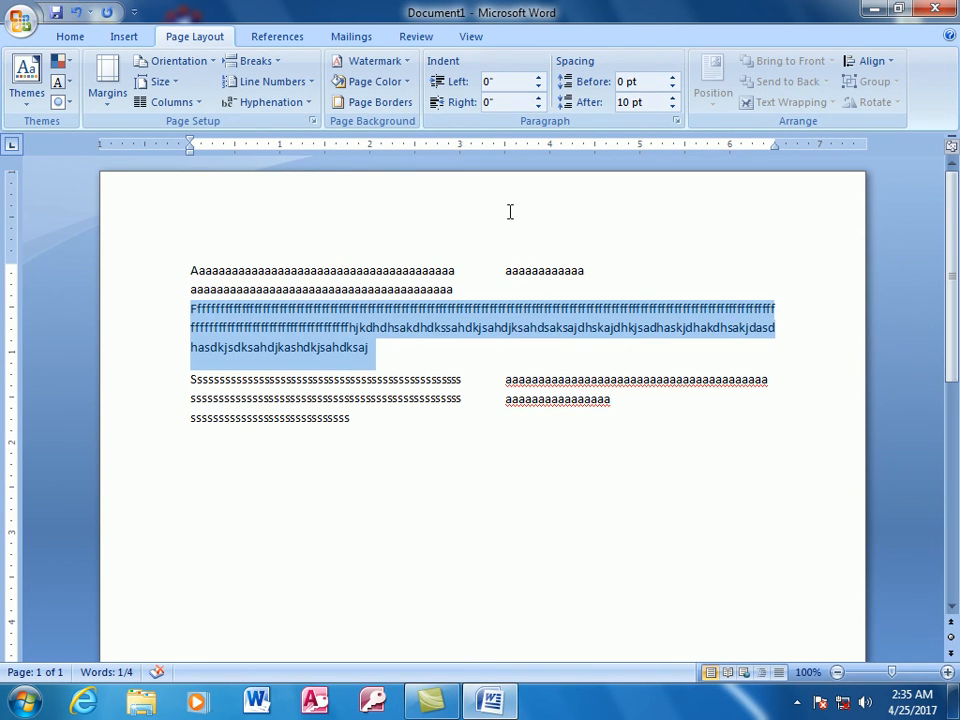
key("ctrl+u")
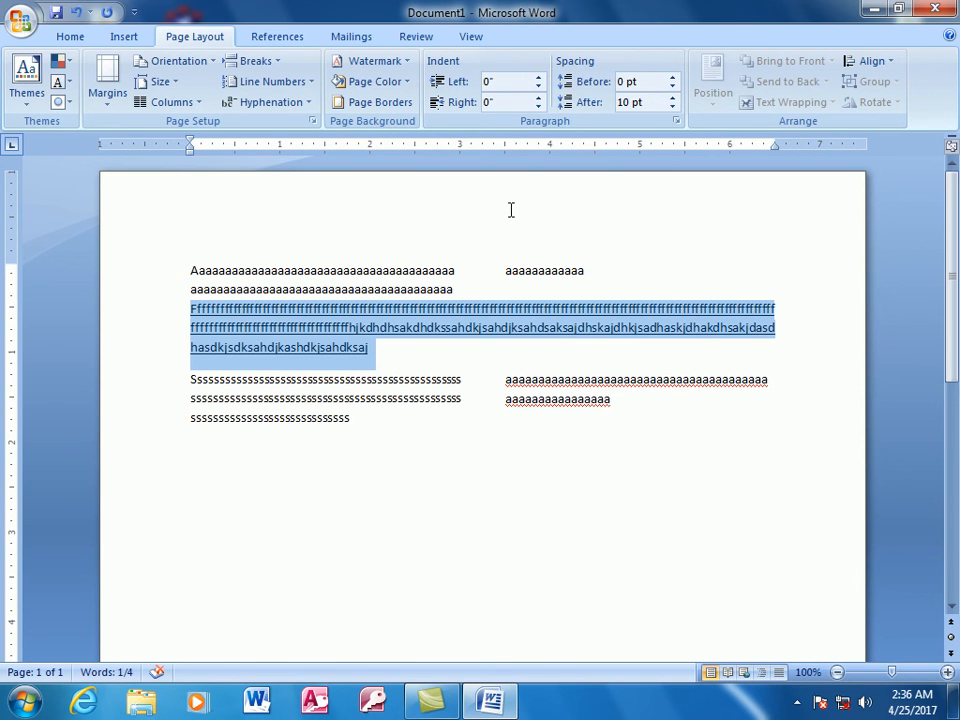
left_click(74, 40)
left_click(150, 95)
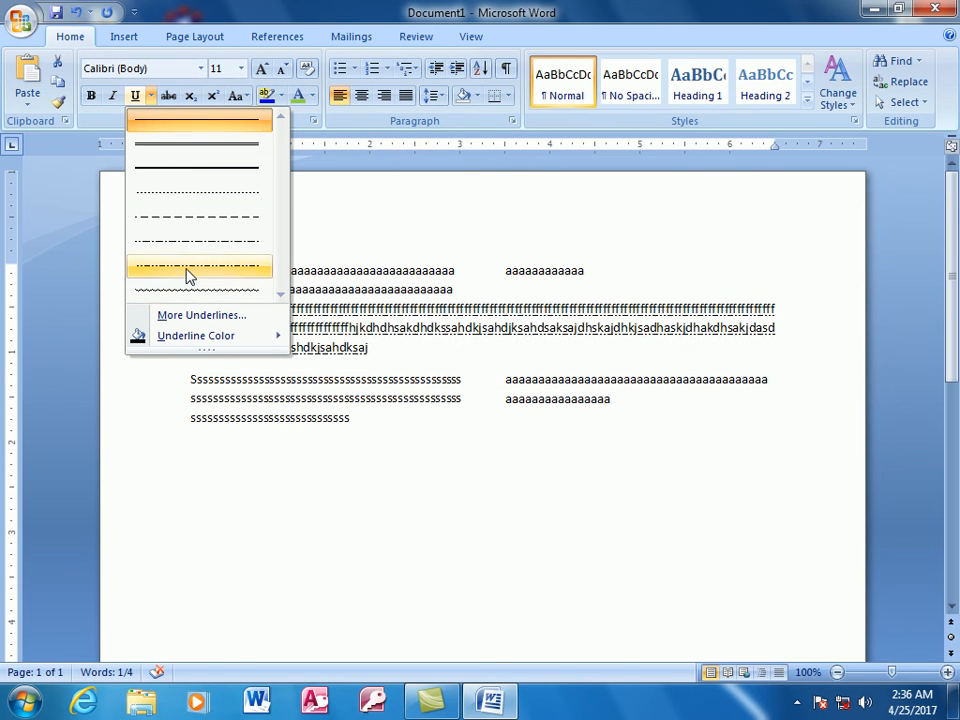
mouse_move(238, 343)
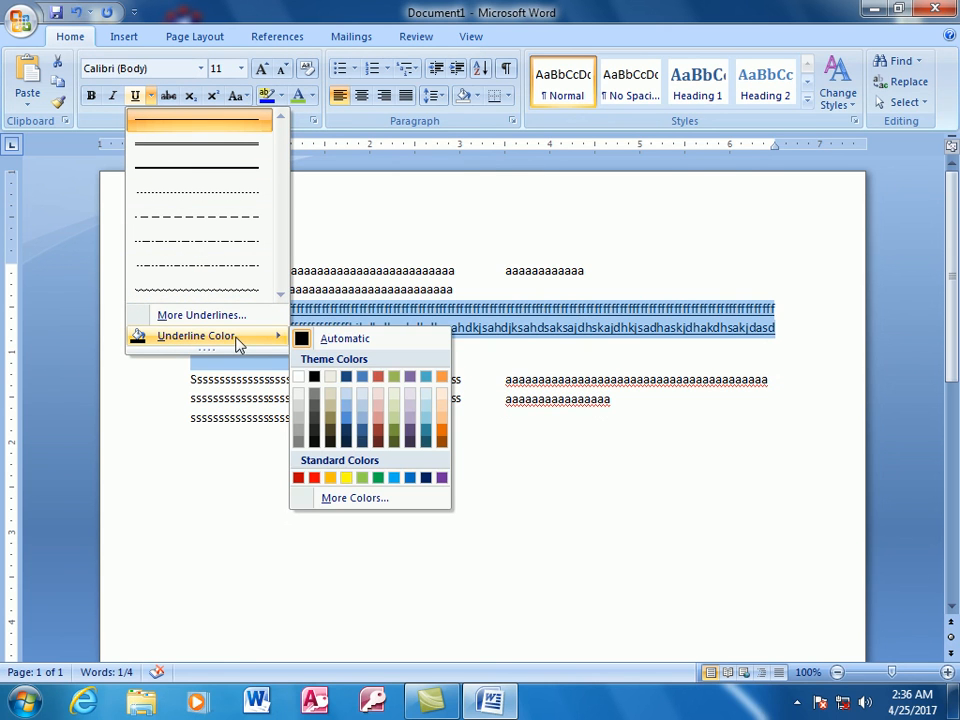
left_click(315, 478)
key("Right")
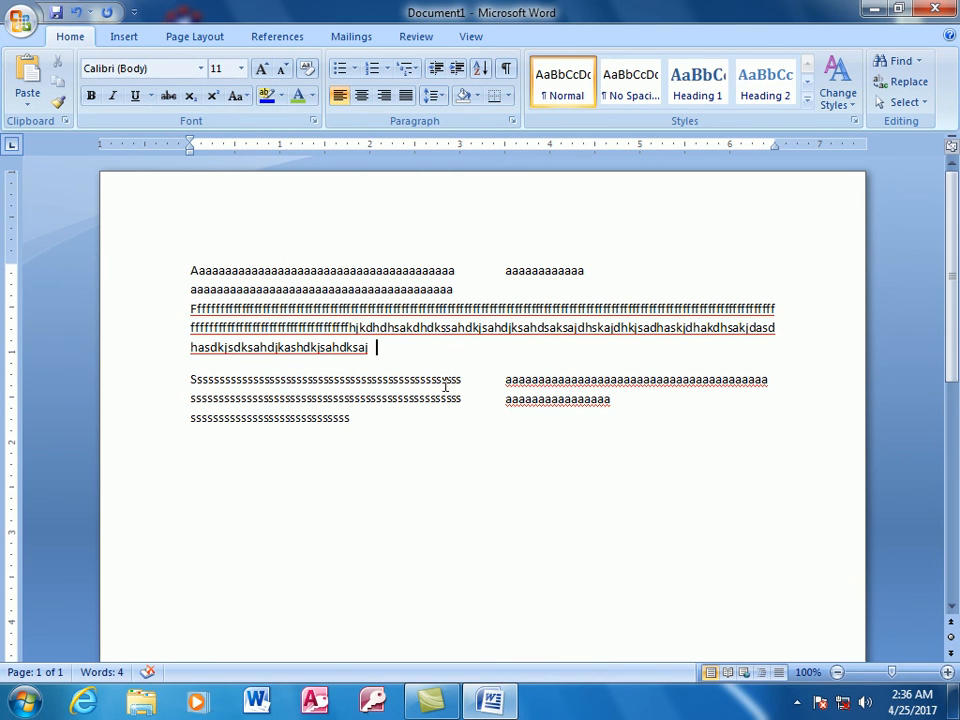
- Highlight the underlined full-width paragraph in bright green and deselect it
left_click_drag(396, 343, 199, 279)
left_click(390, 358)
triple_click(196, 340)
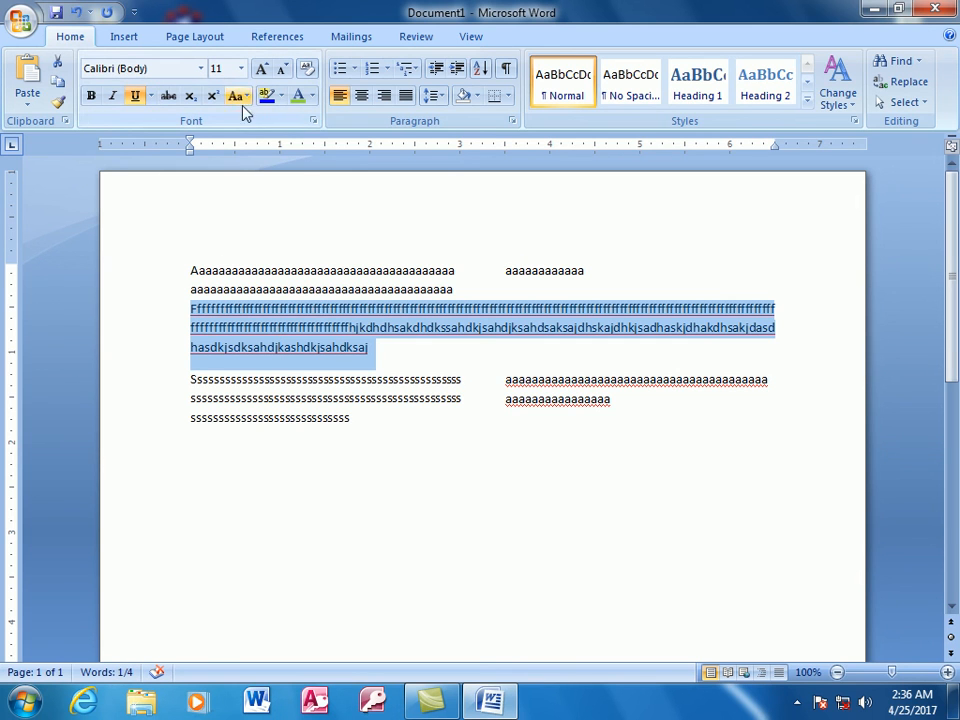
left_click(281, 96)
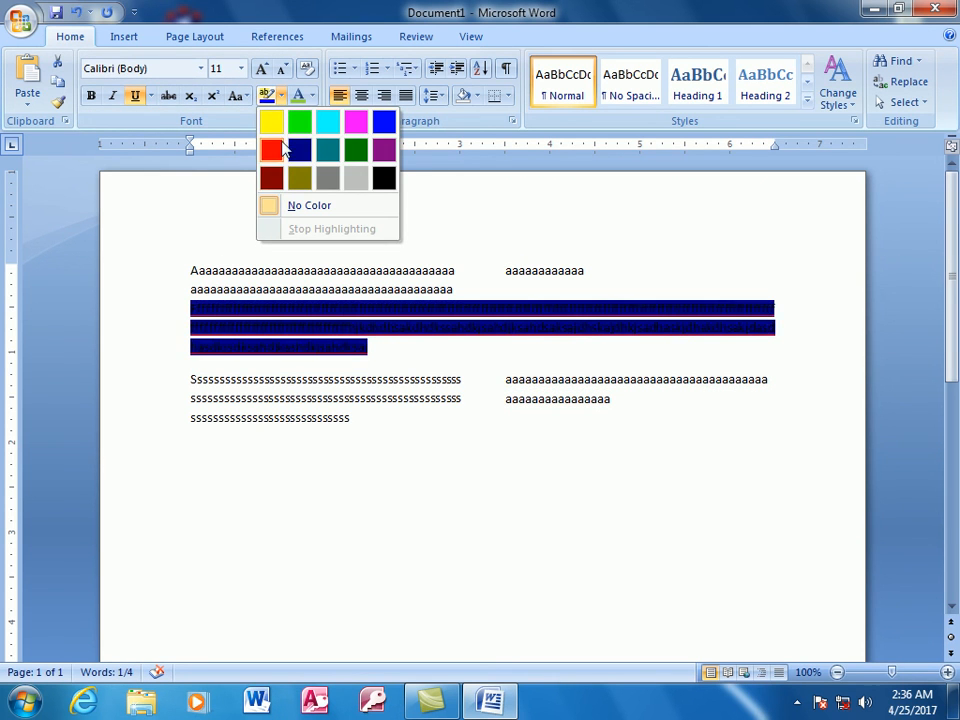
left_click(300, 122)
left_click(570, 465)
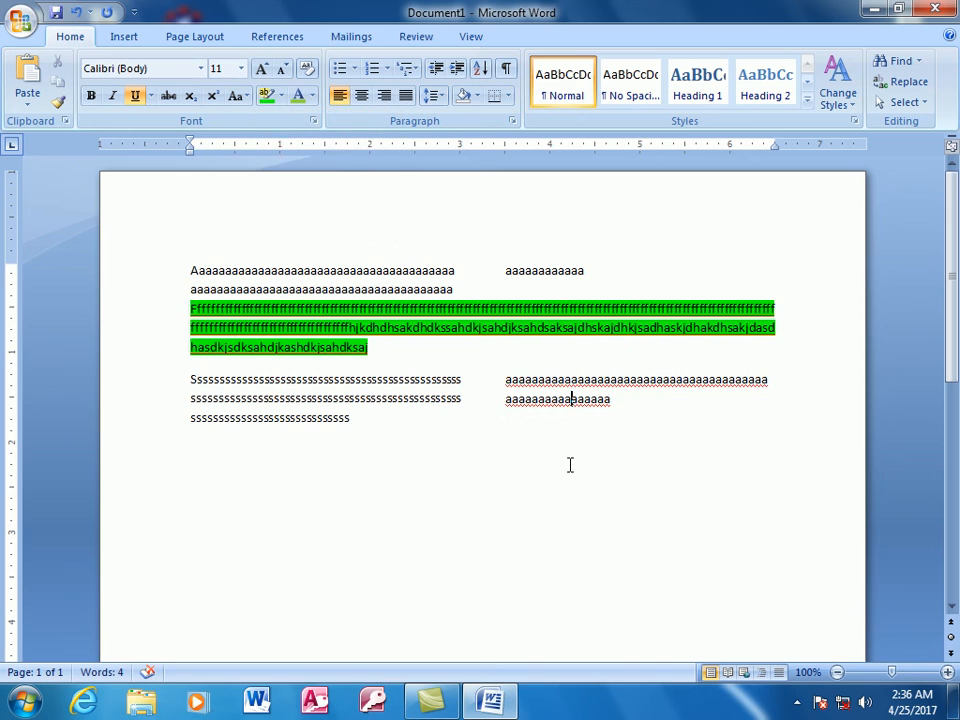